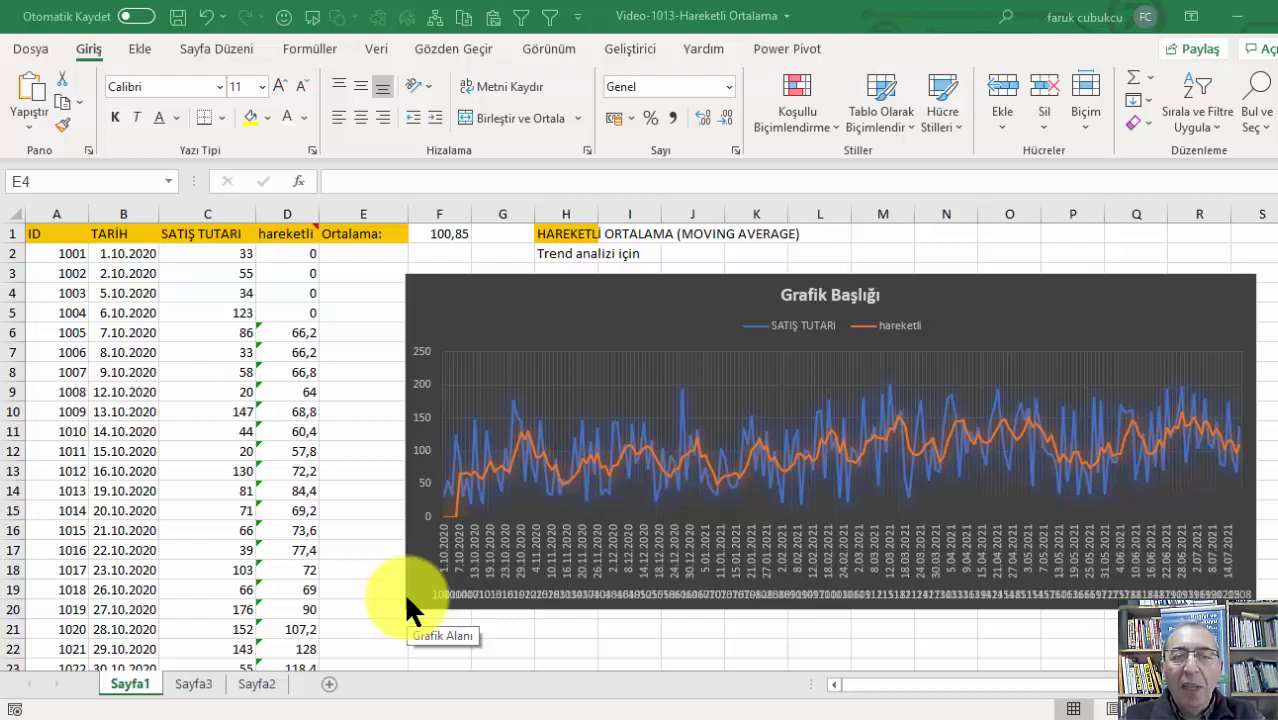
# Inspect the sales value in C11 and the moving-average formula in D6 on the existing sheet
pyautogui.click(162, 416)
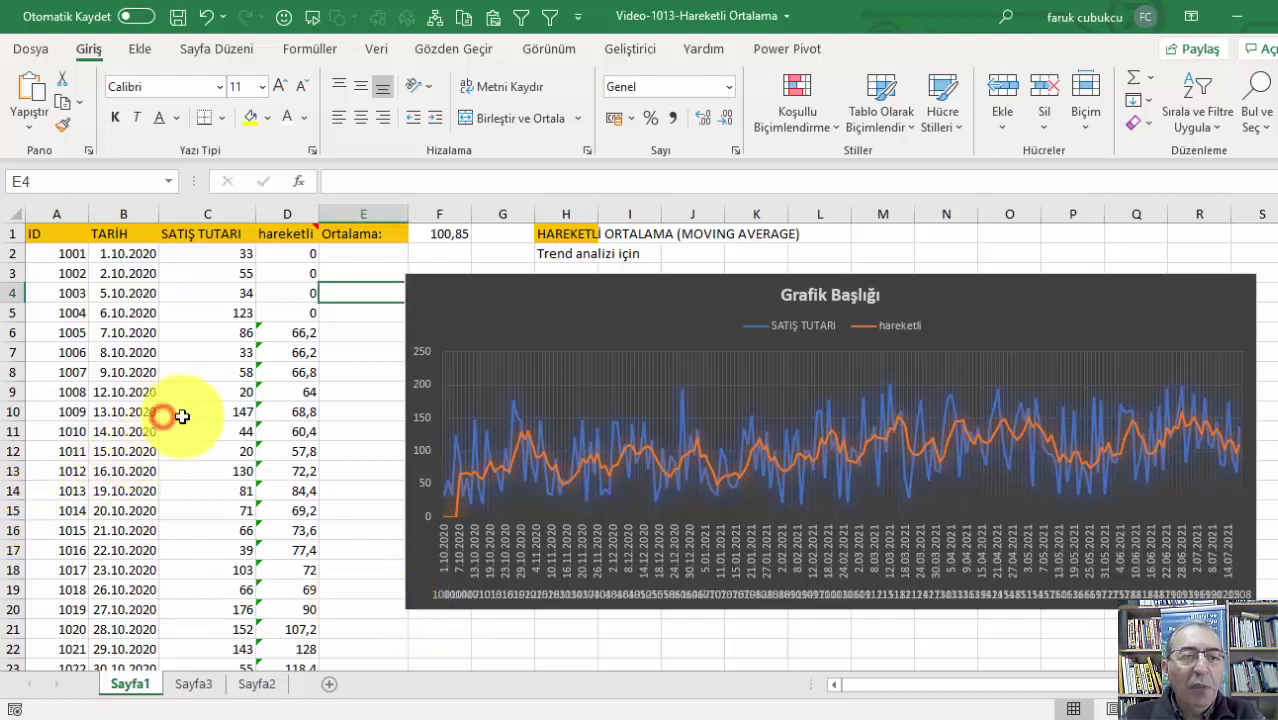
pyautogui.click(205, 430)
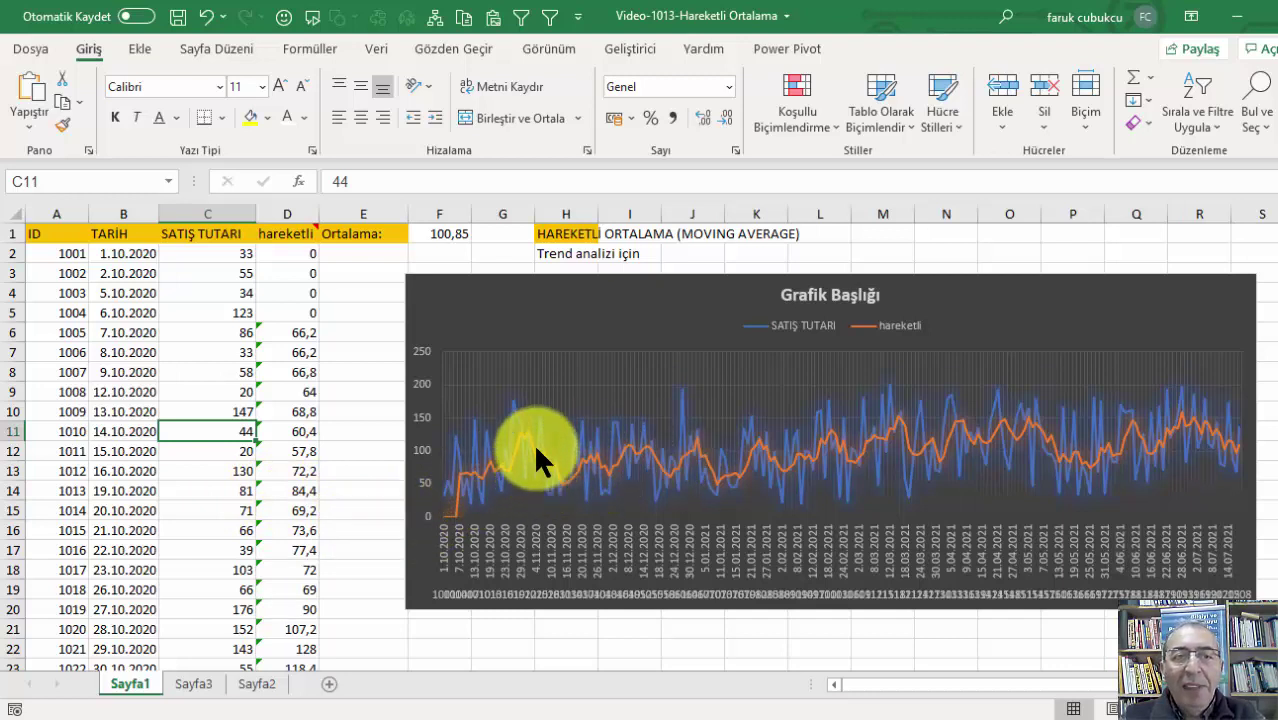
pyautogui.moveTo(519, 457)
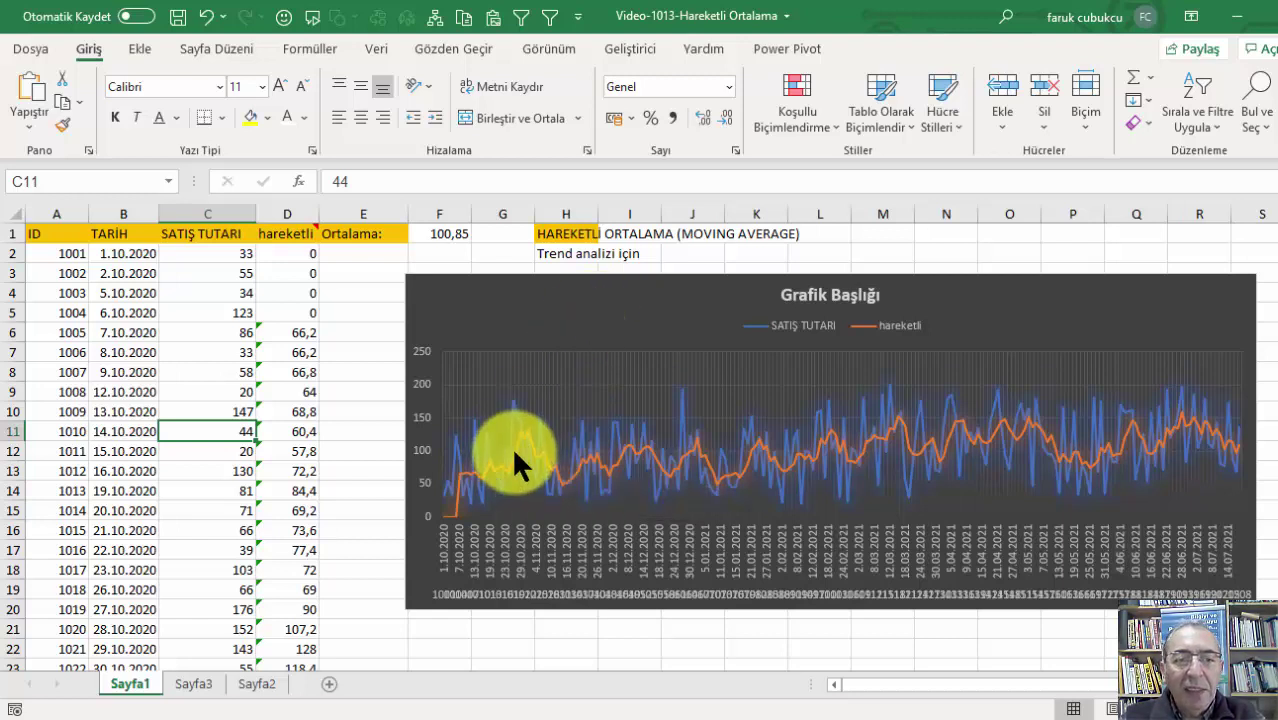
pyautogui.click(340, 368)
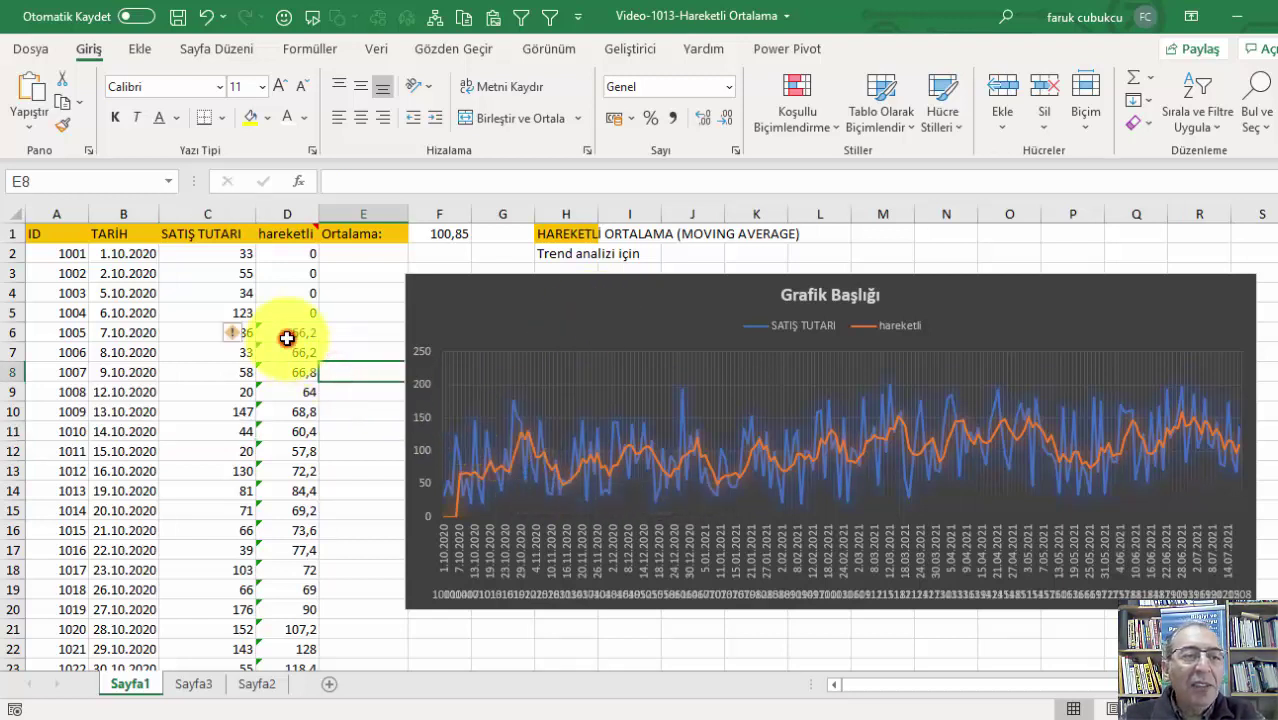
pyautogui.click(287, 336)
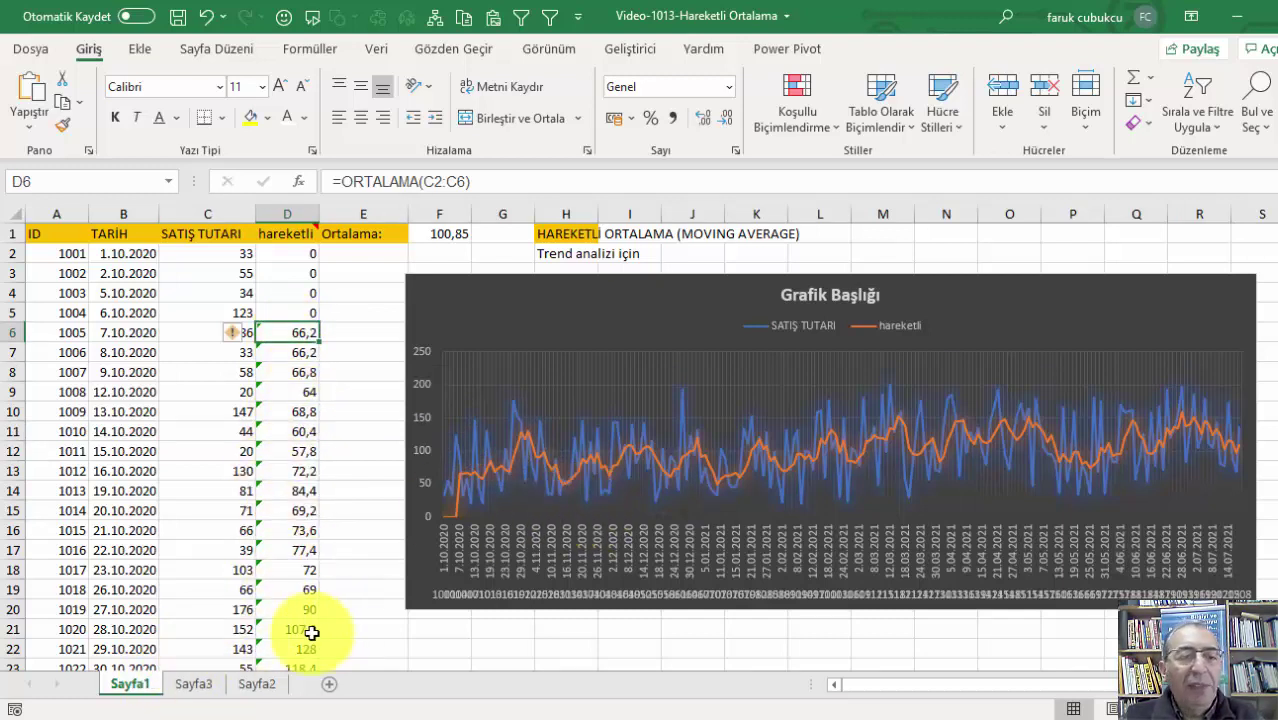
# Add a new sheet with header 'tarih' in A1 and 1.1.2021 in A2, widening column A
pyautogui.click(329, 685)
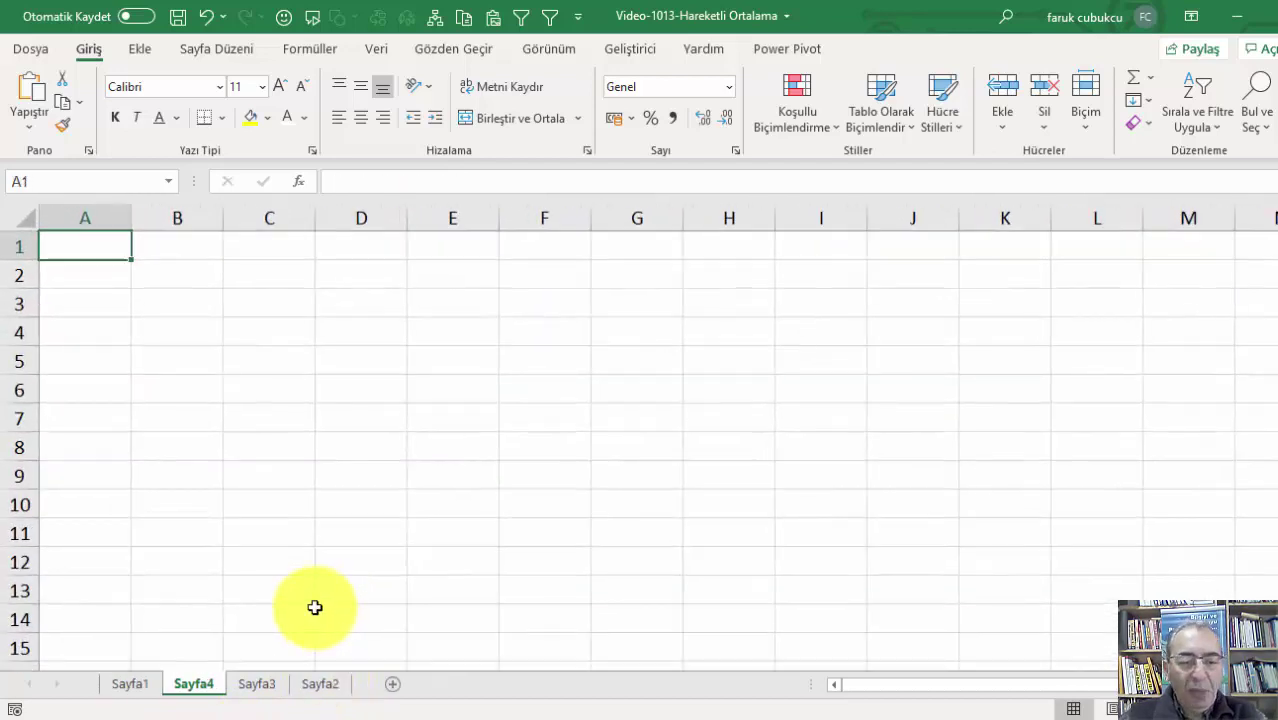
pyautogui.write('tarih')
pyautogui.press('Return')
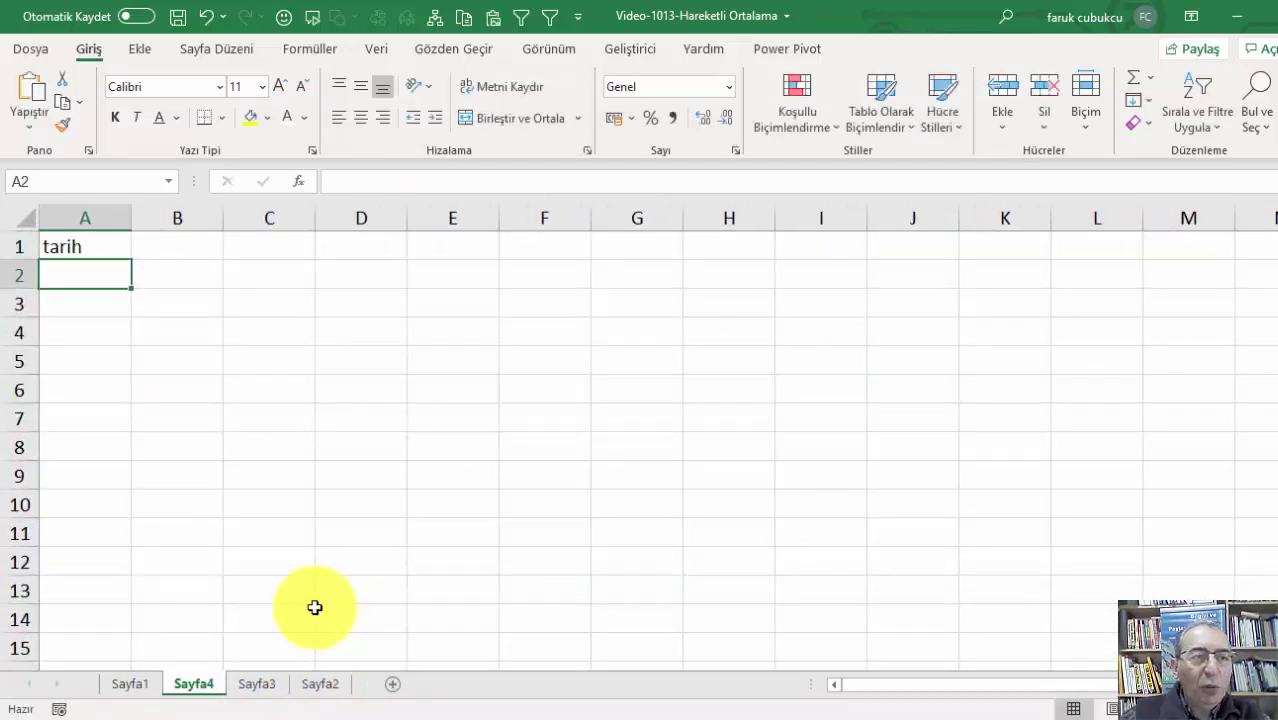
pyautogui.write('1.1.2021')
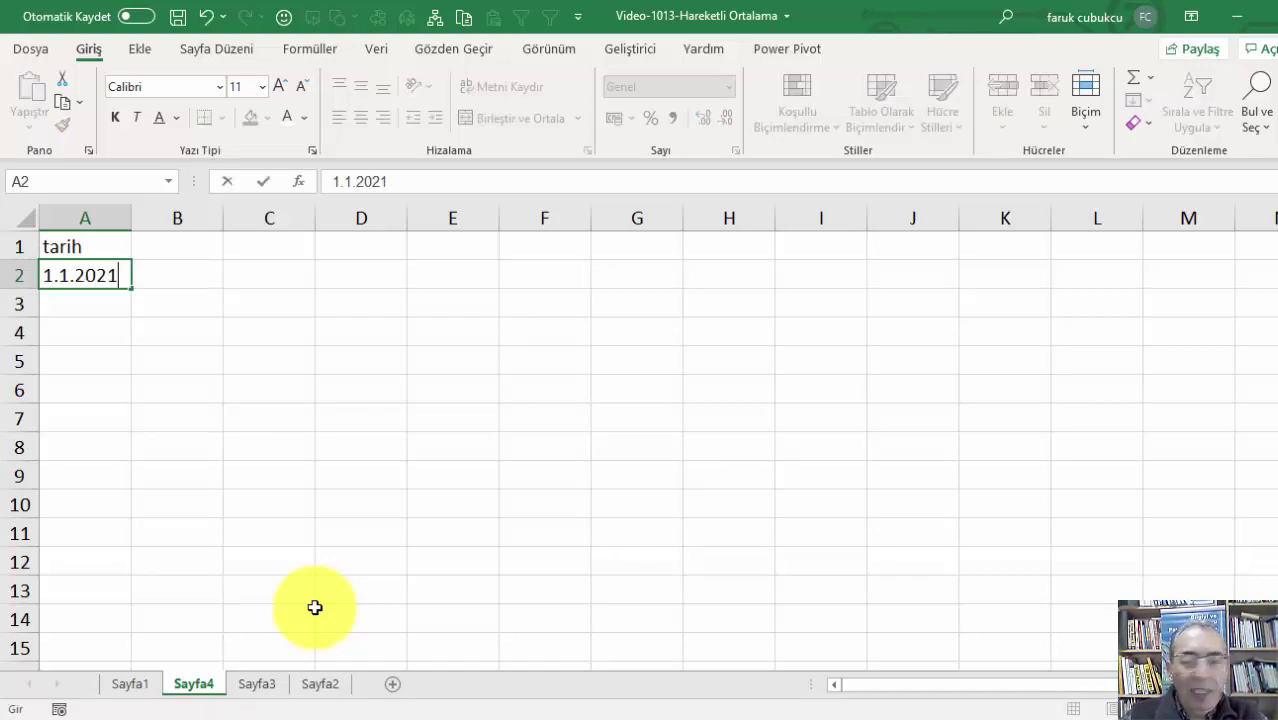
pyautogui.press('Return')
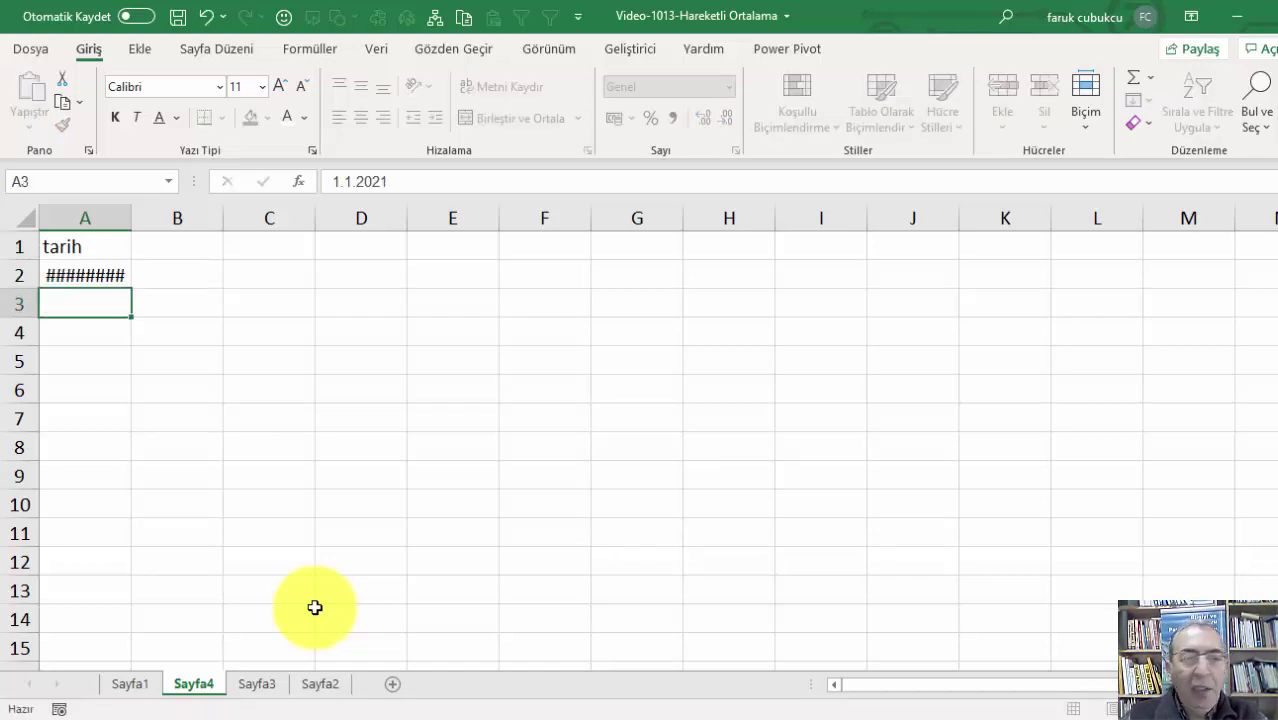
pyautogui.moveTo(131, 216); pyautogui.dragTo(259, 216)
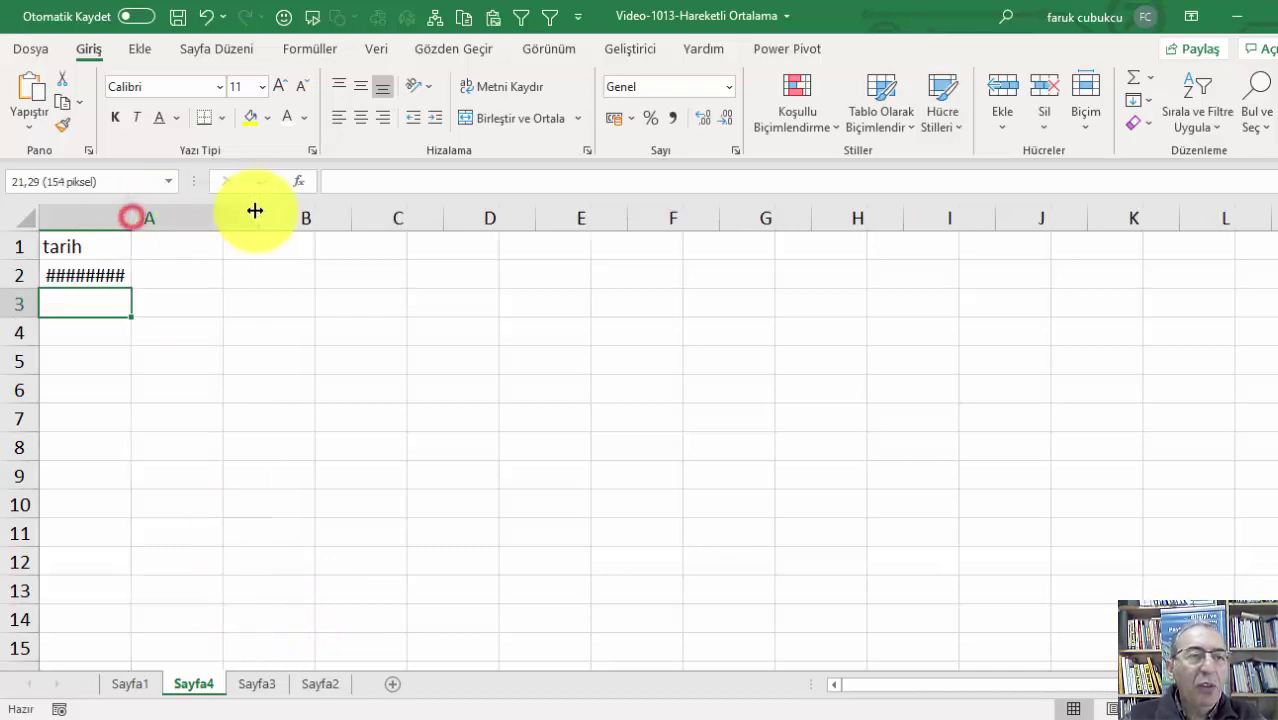
# Fill A1:B1 yellow and extend the daily dates down to 10.04.2021 in row 101
pyautogui.moveTo(120, 246); pyautogui.dragTo(330, 250)
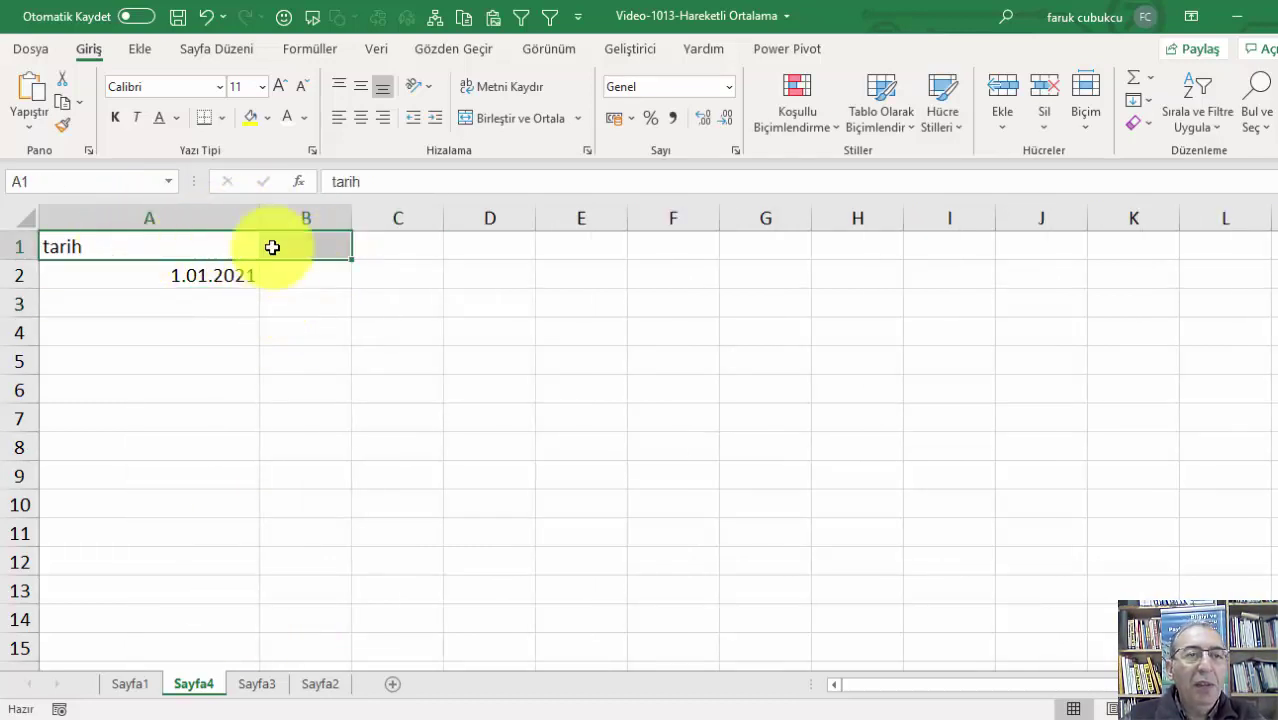
pyautogui.click(250, 118)
pyautogui.click(201, 278)
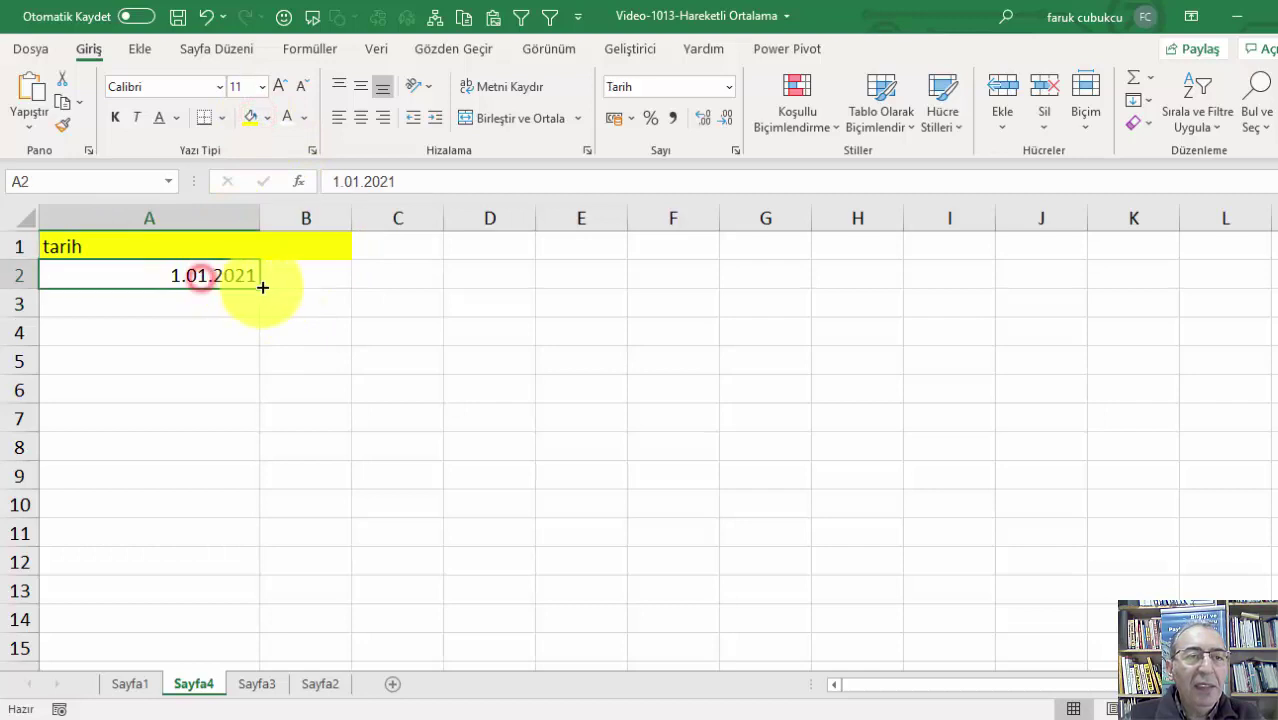
pyautogui.moveTo(258, 289); pyautogui.dragTo(125, 707)
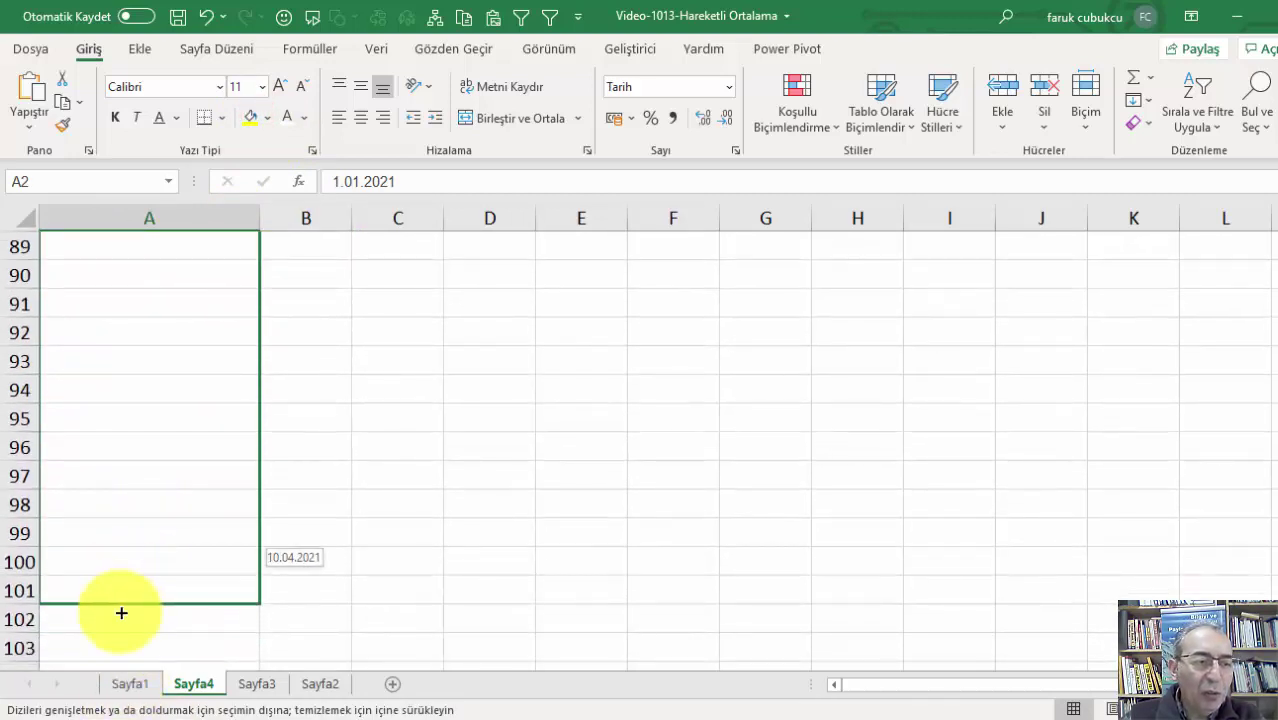
pyautogui.moveTo(125, 707); pyautogui.dragTo(123, 610)
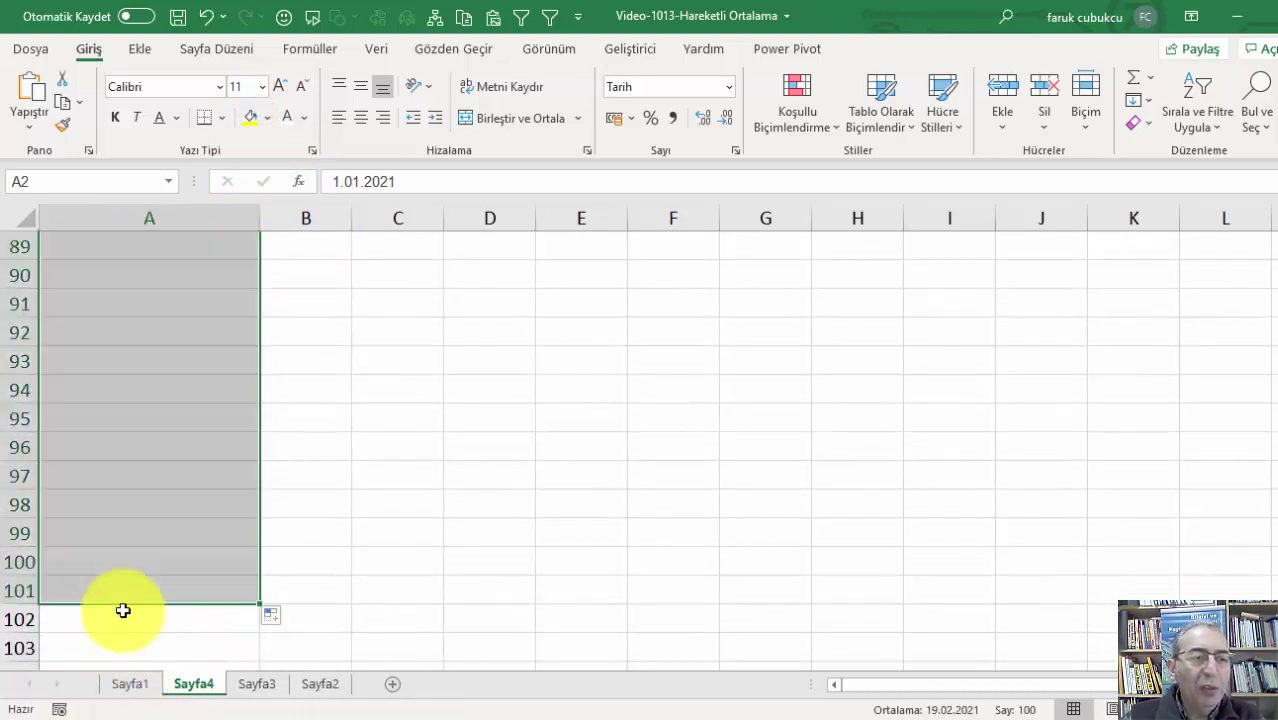
pyautogui.click(271, 615)
pyautogui.click(152, 468)
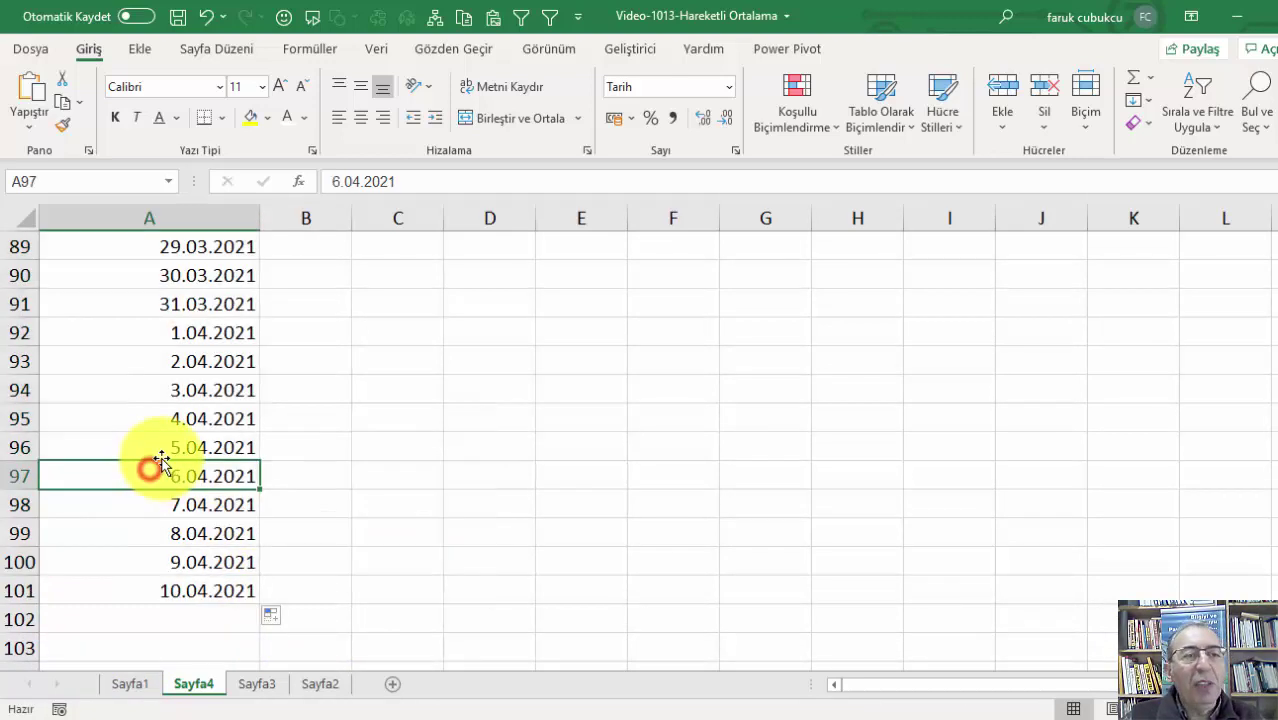
pyautogui.scroll(7, 160, 462)
pyautogui.scroll(17, 160, 462)
pyautogui.scroll(6, 160, 462)
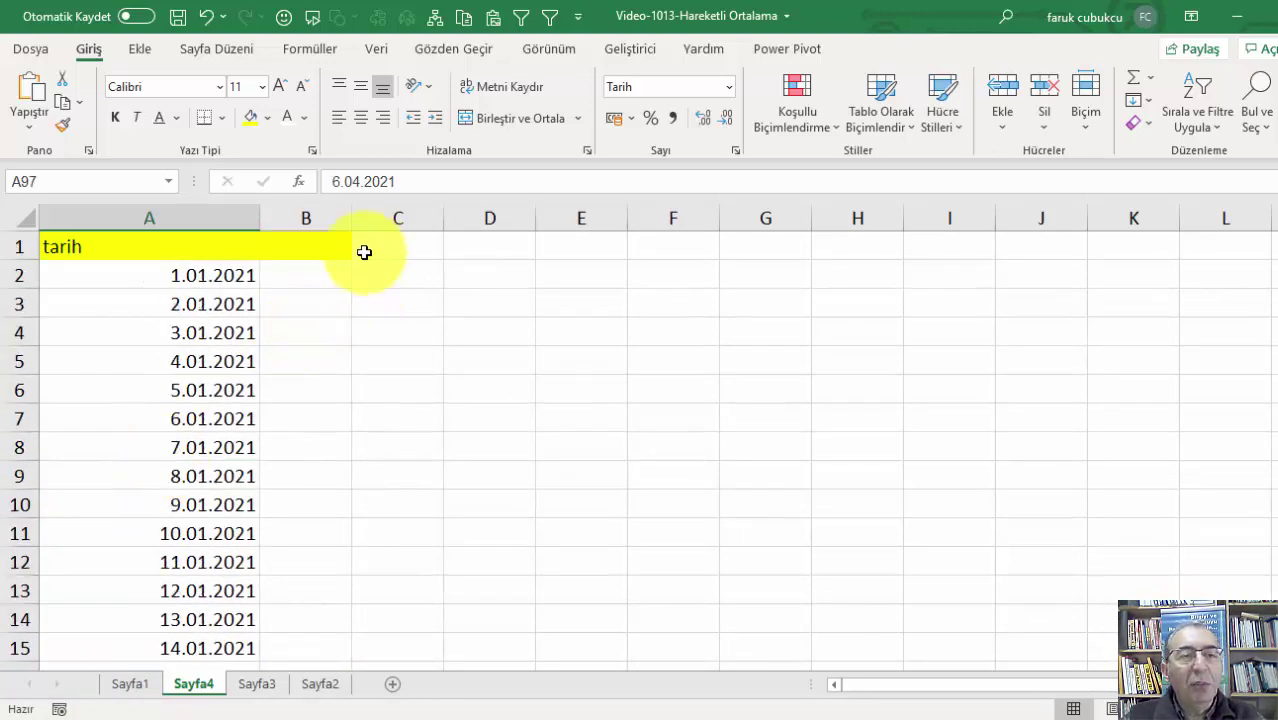
# Head column B 'tutar' and enter a RASTGELEARADA random-amount formula in B2
pyautogui.click(328, 245)
pyautogui.write('tutar')
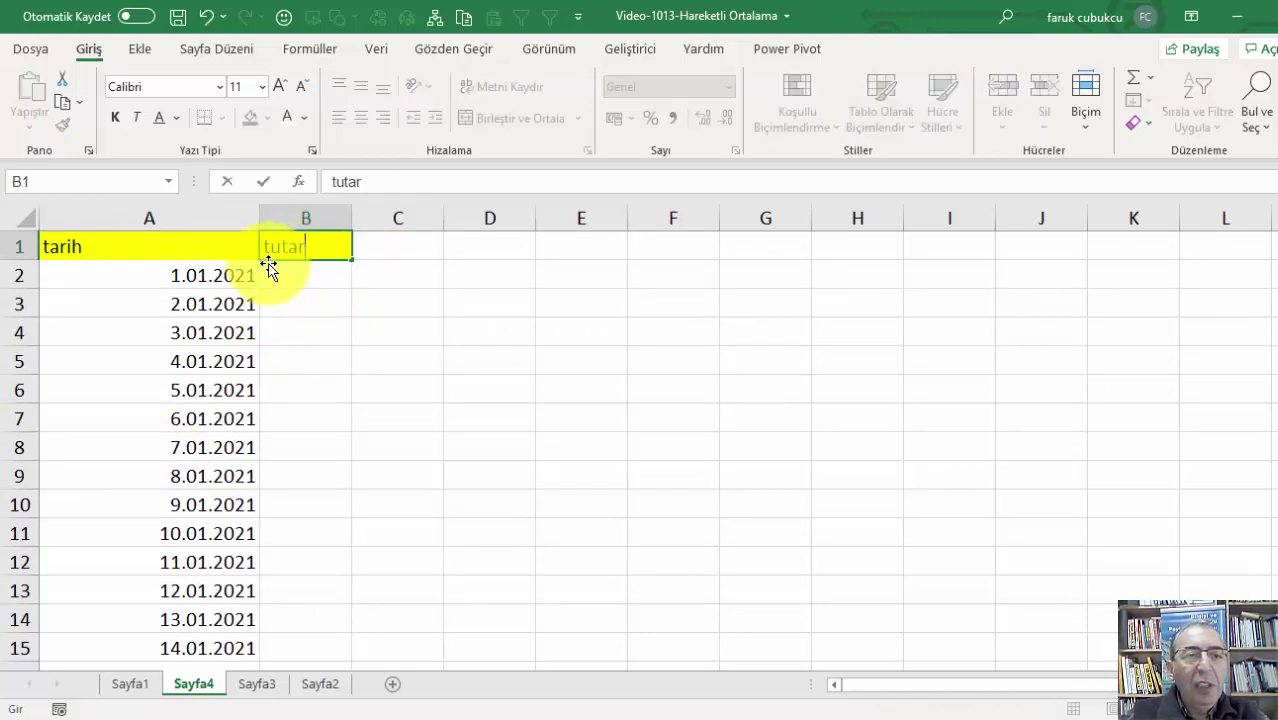
pyautogui.press('Return')
pyautogui.write('=')
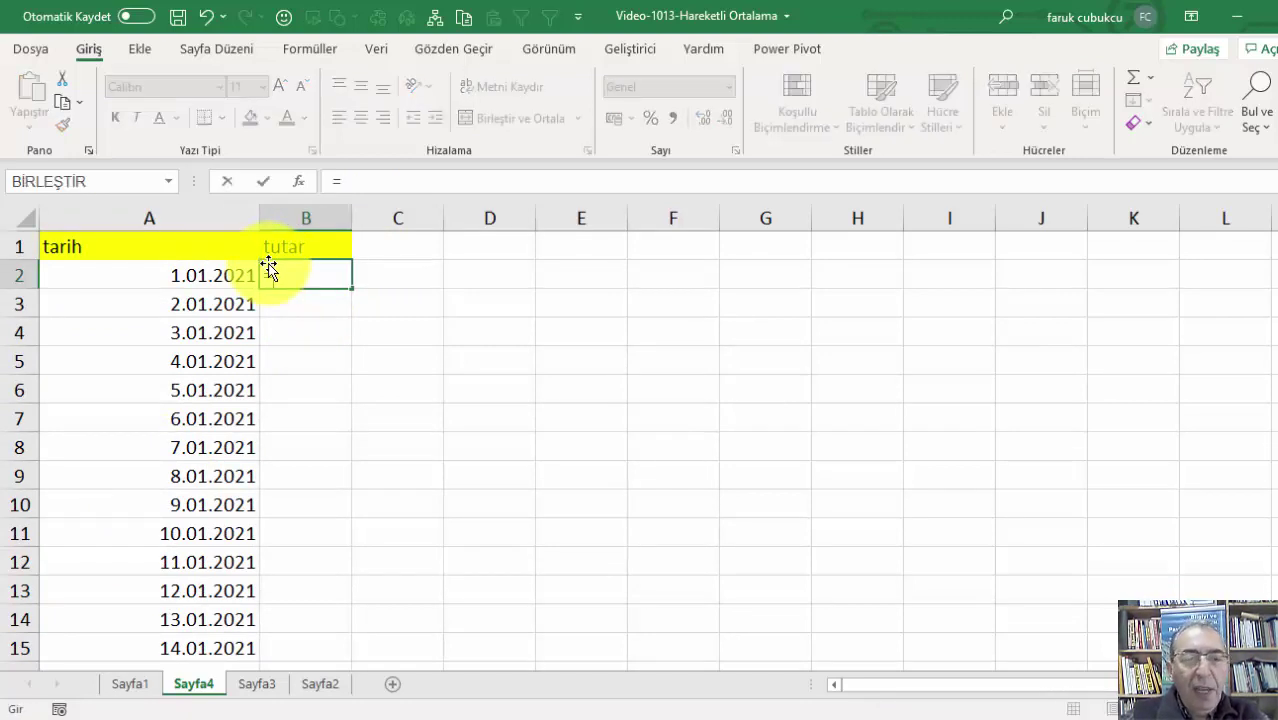
pyautogui.write('ran')
pyautogui.press('Down')
pyautogui.press('Down')
pyautogui.press('Down')
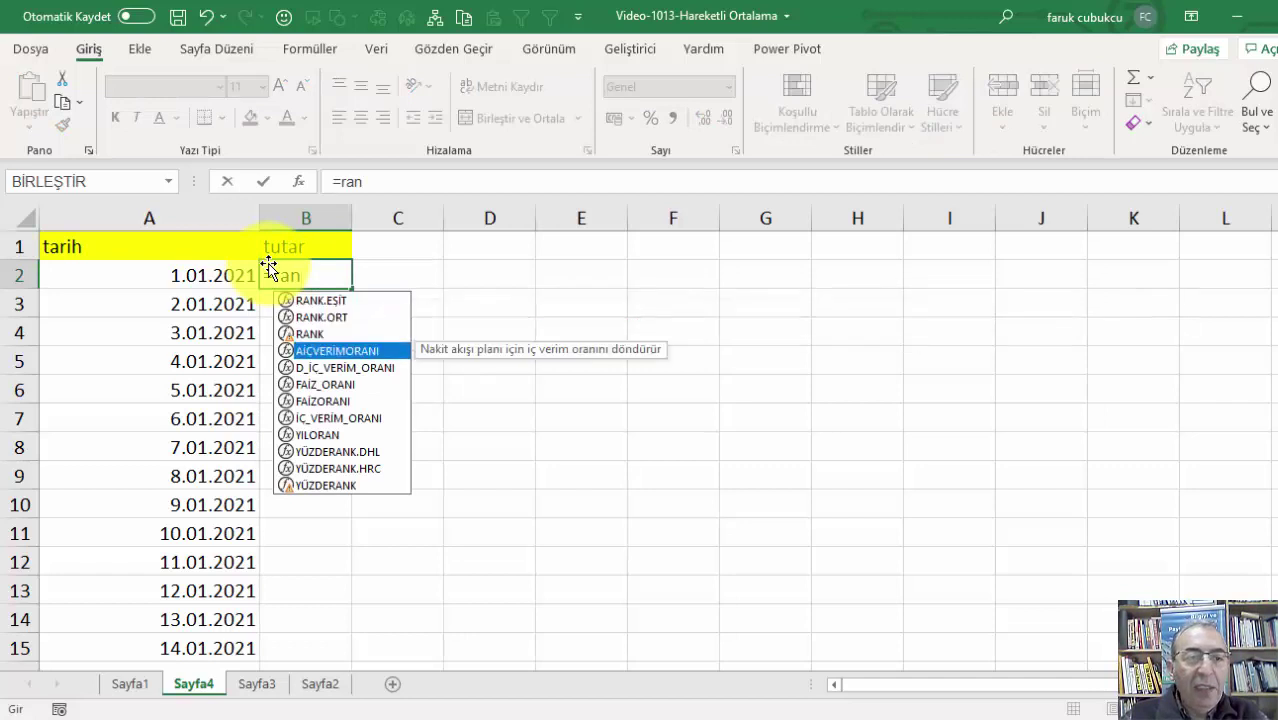
pyautogui.press('Down')
pyautogui.press('BackSpace')
pyautogui.write('s')
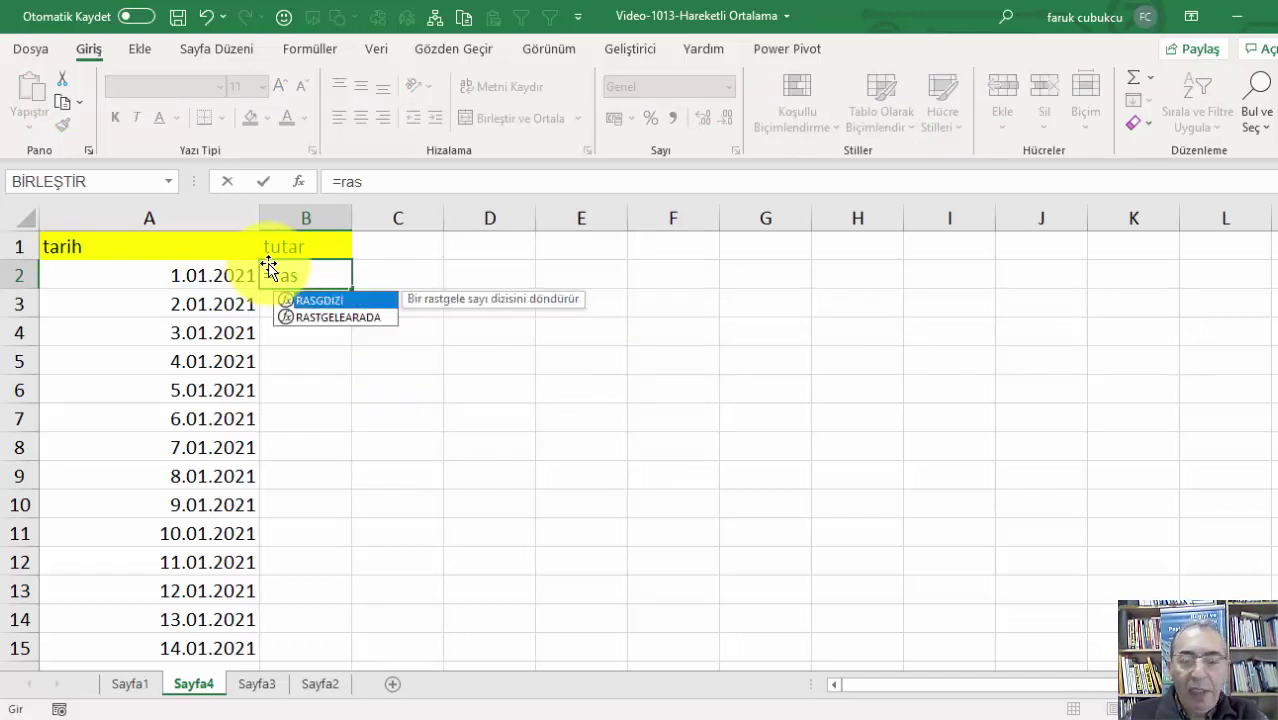
pyautogui.press('Down')
pyautogui.press('Tab')
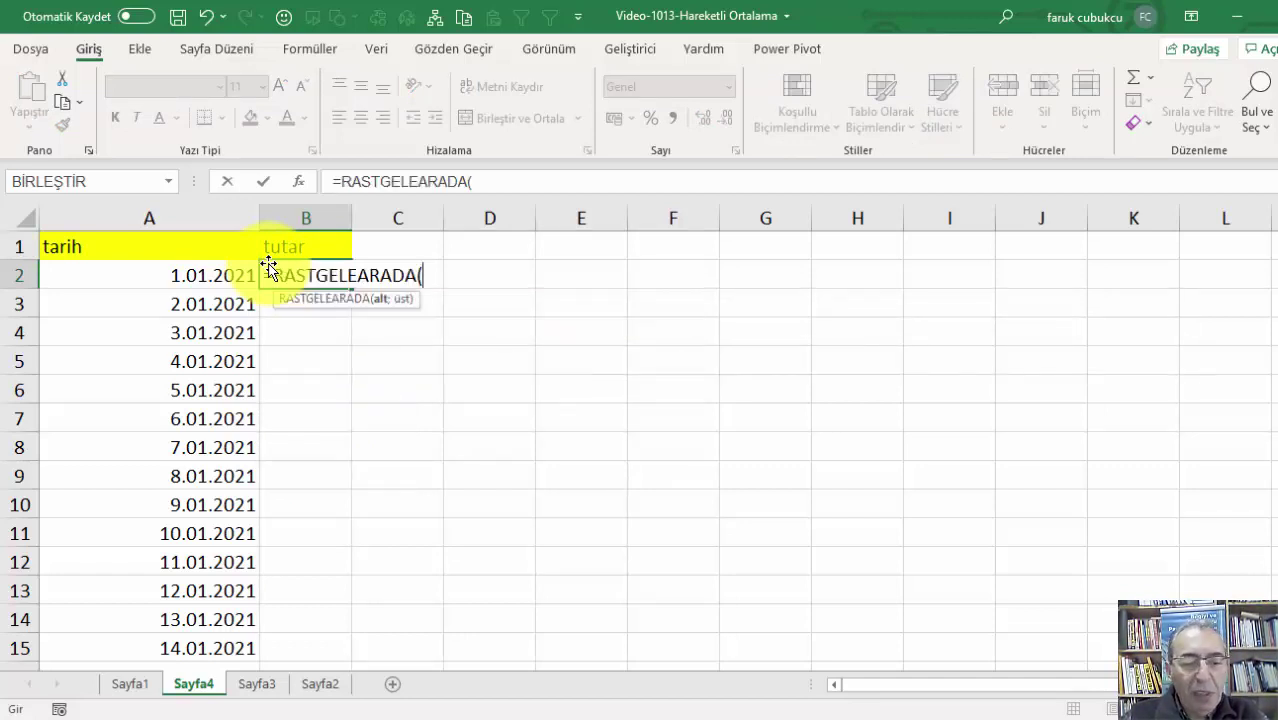
pyautogui.write('10;15')
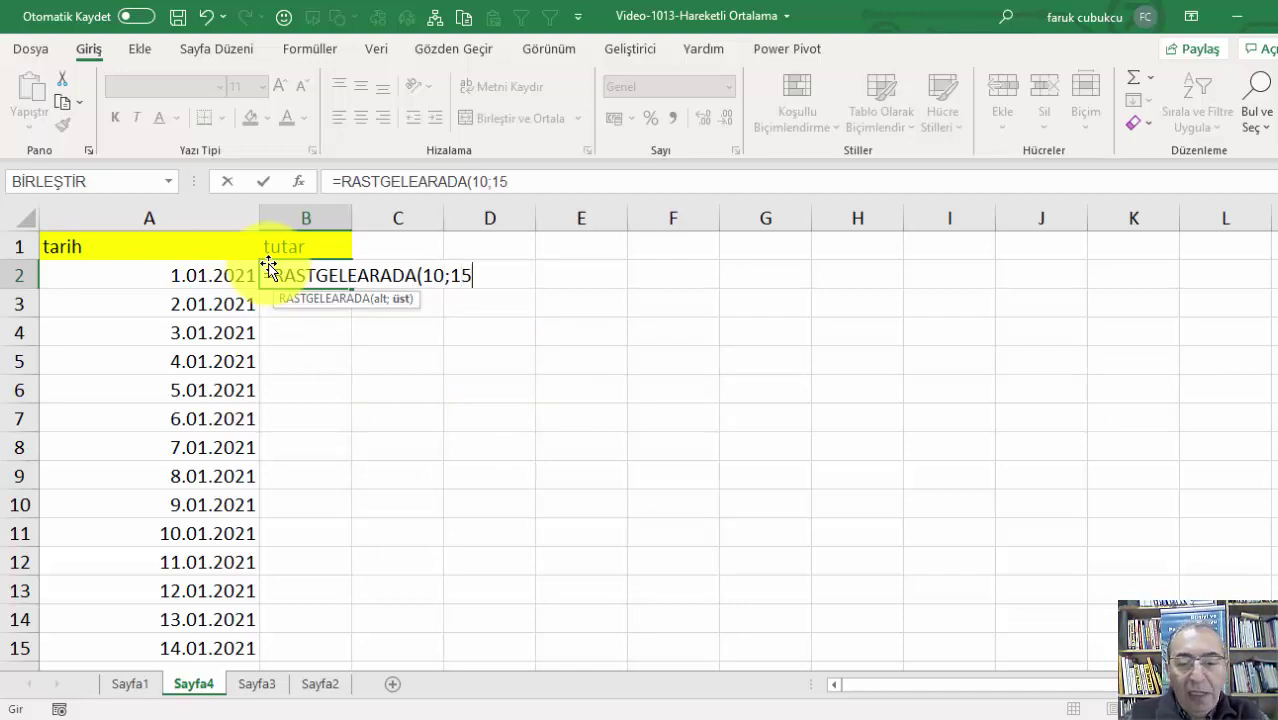
pyautogui.write('0)')
pyautogui.press('Return')
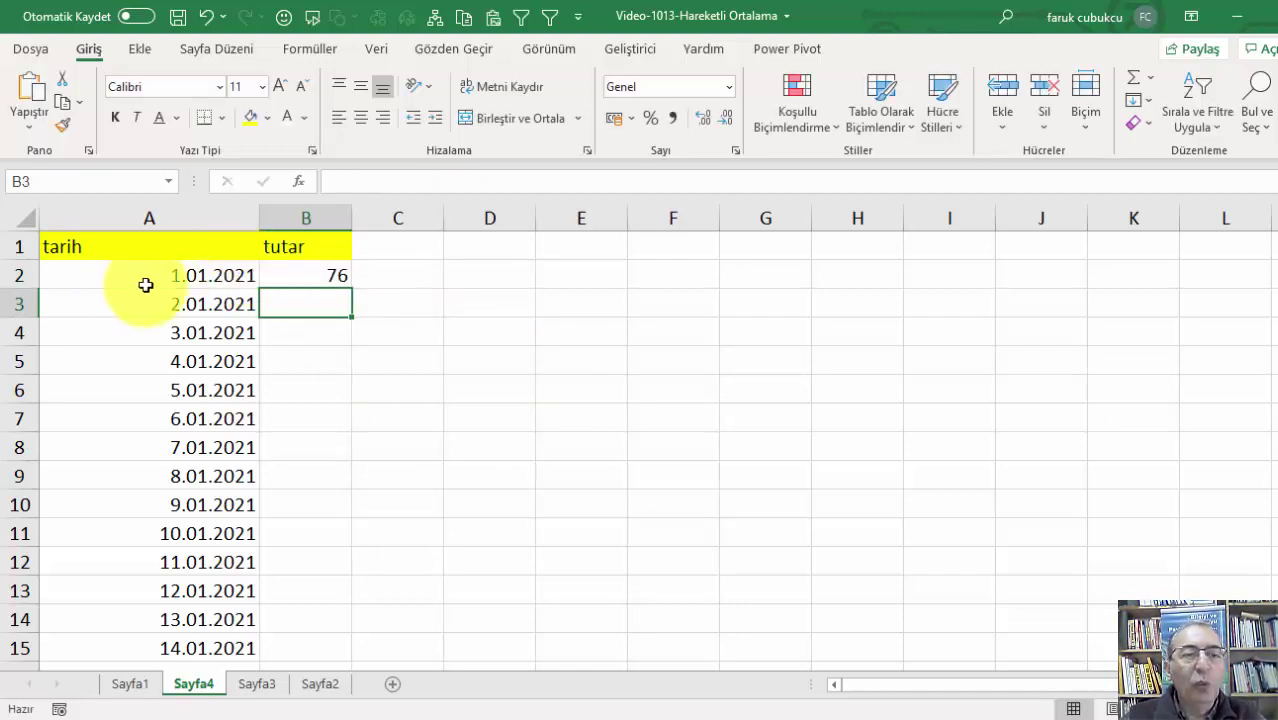
# Fill the random formula down to the last date and paste the amounts back as fixed values
pyautogui.click(338, 279)
pyautogui.doubleClick(354, 291)
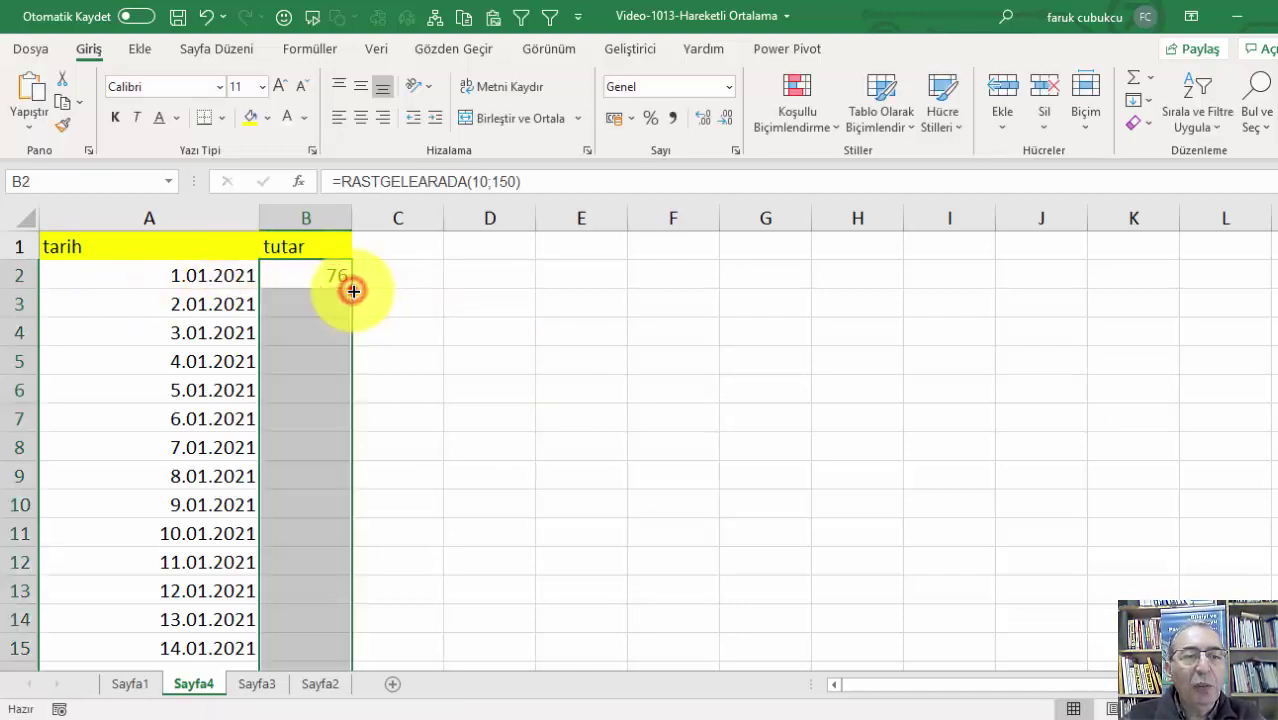
pyautogui.rightClick(335, 279)
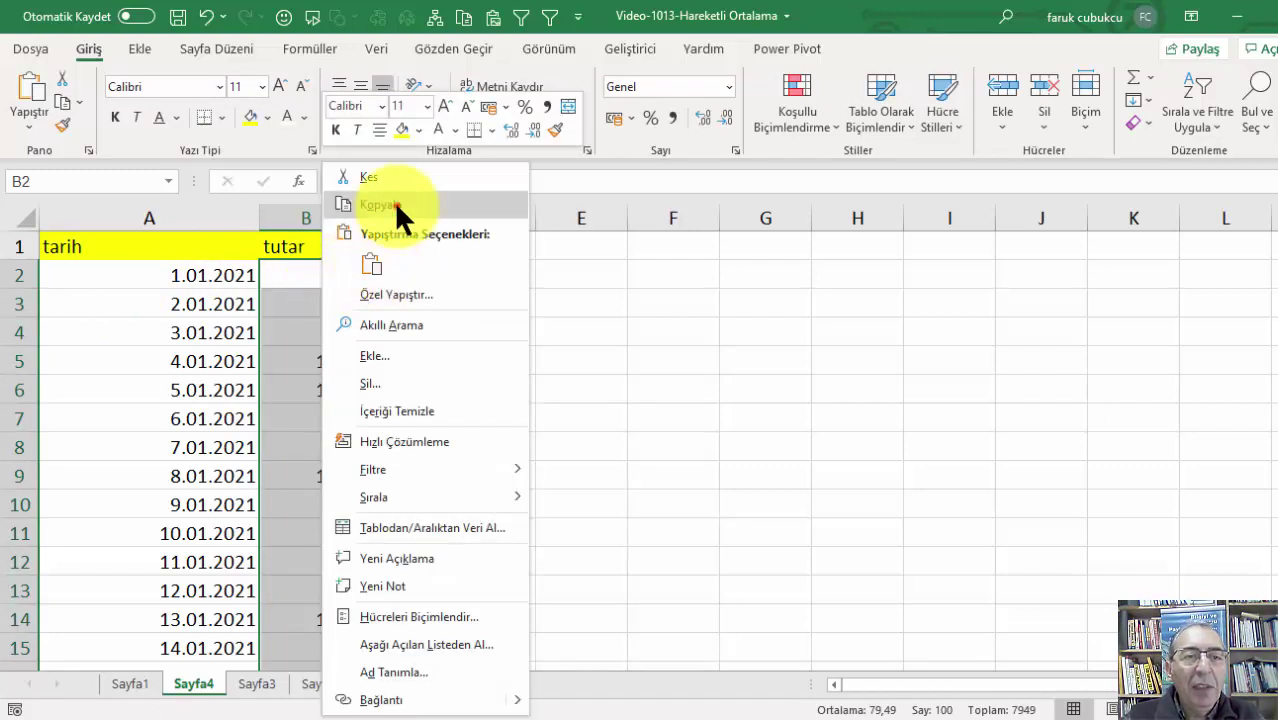
pyautogui.click(390, 204)
pyautogui.rightClick(337, 278)
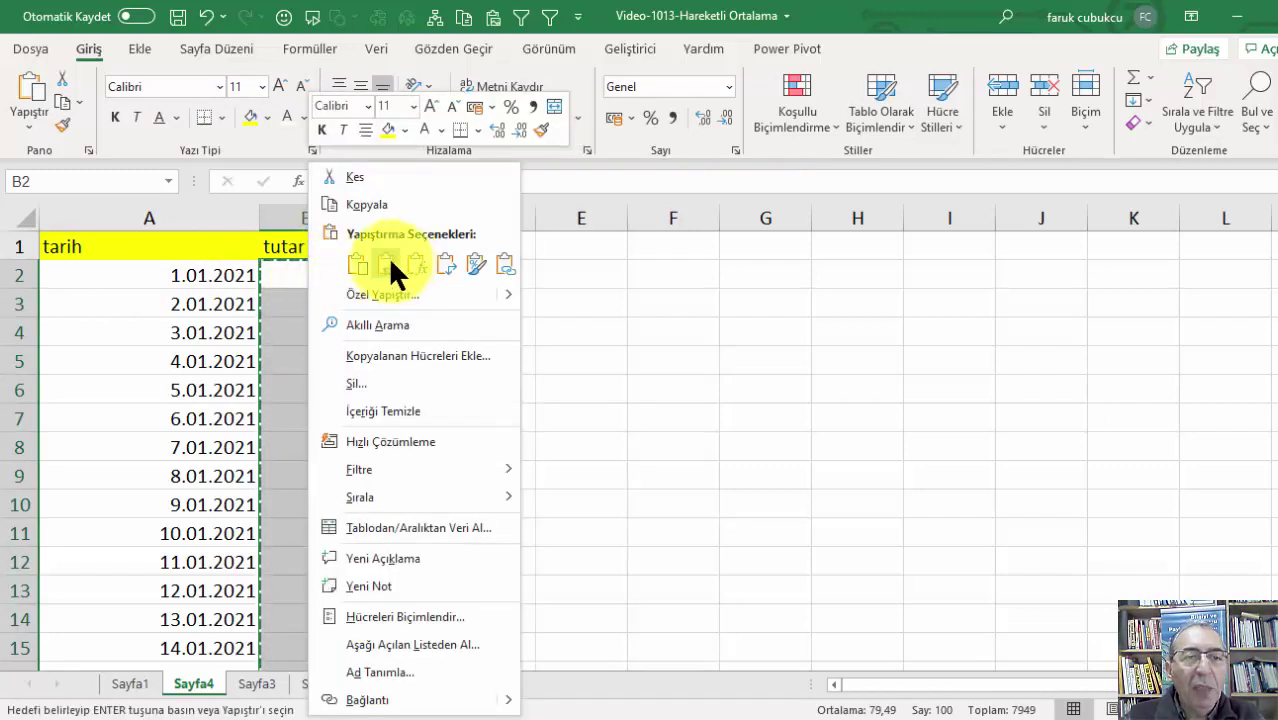
pyautogui.click(388, 262)
pyautogui.click(312, 280)
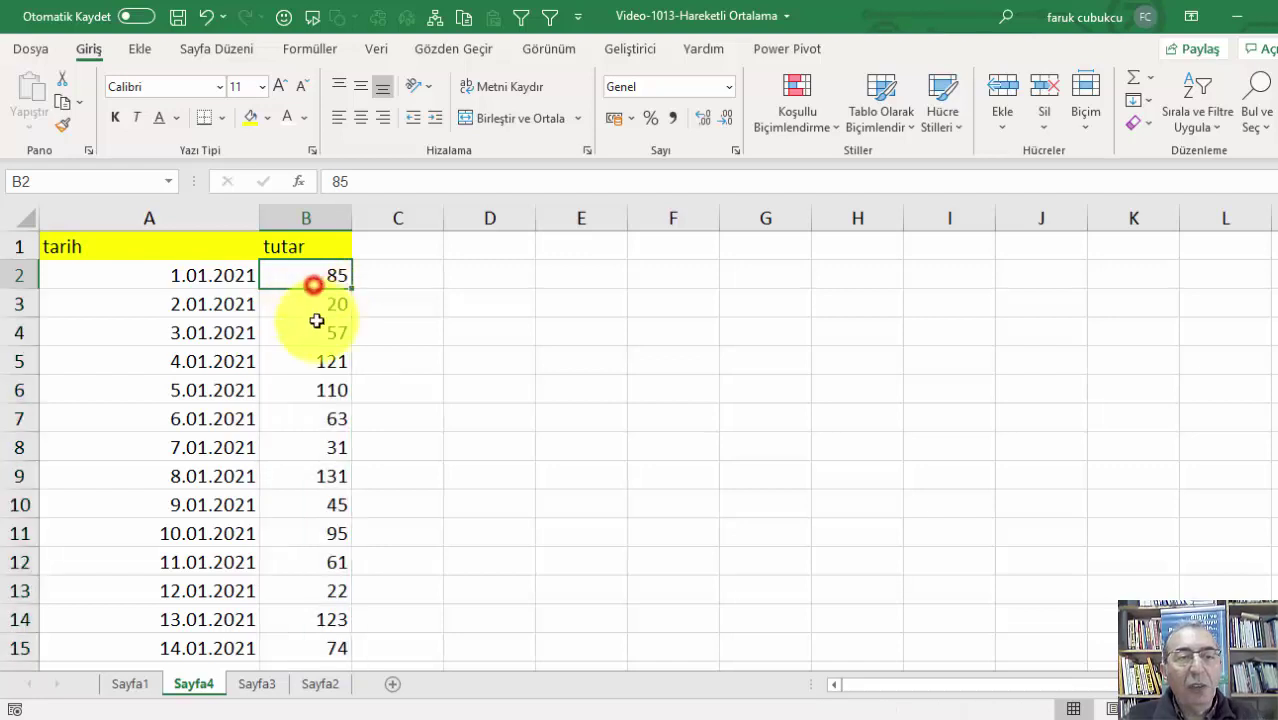
pyautogui.click(308, 335)
pyautogui.click(205, 251)
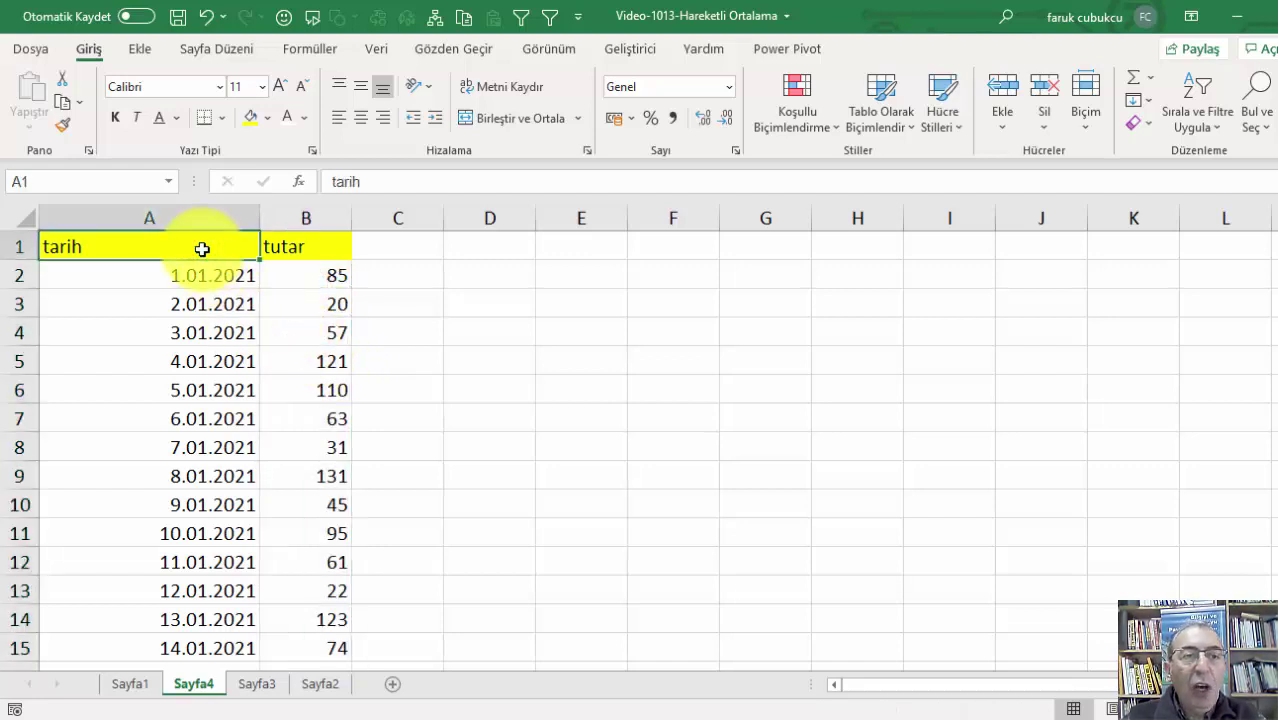
pyautogui.click(416, 252)
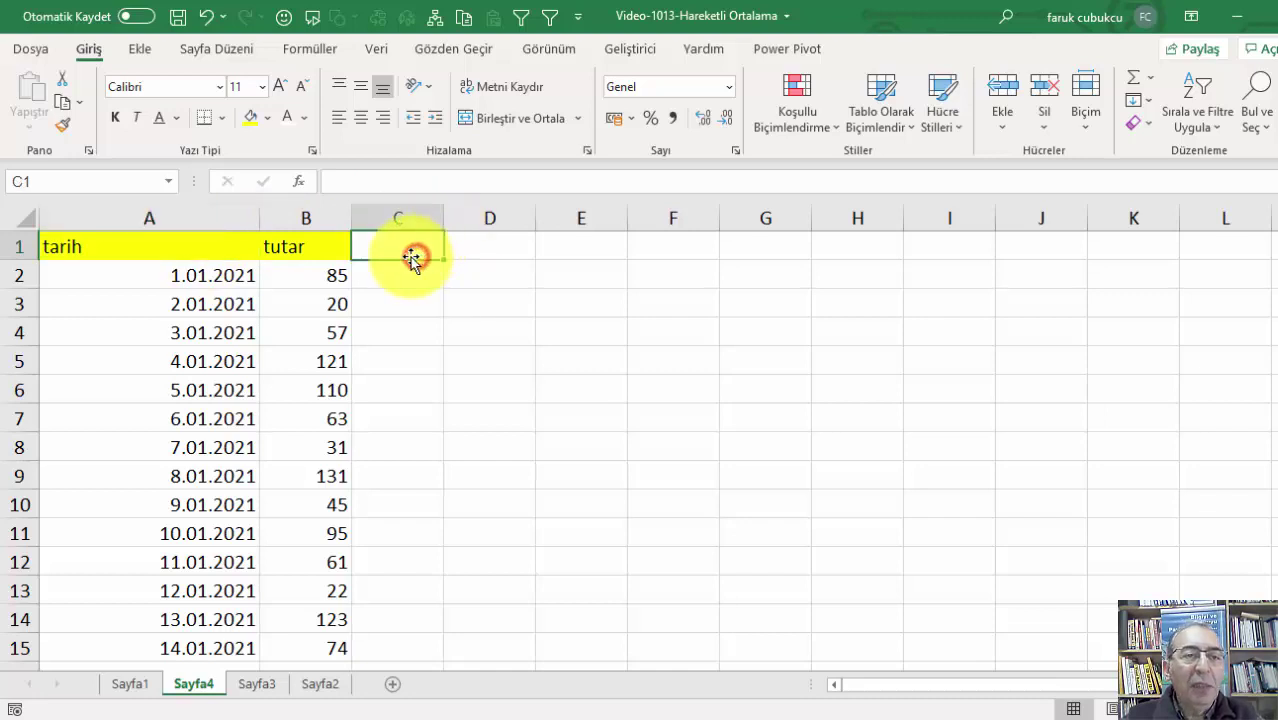
pyautogui.click(12, 247)
pyautogui.rightClick(12, 247)
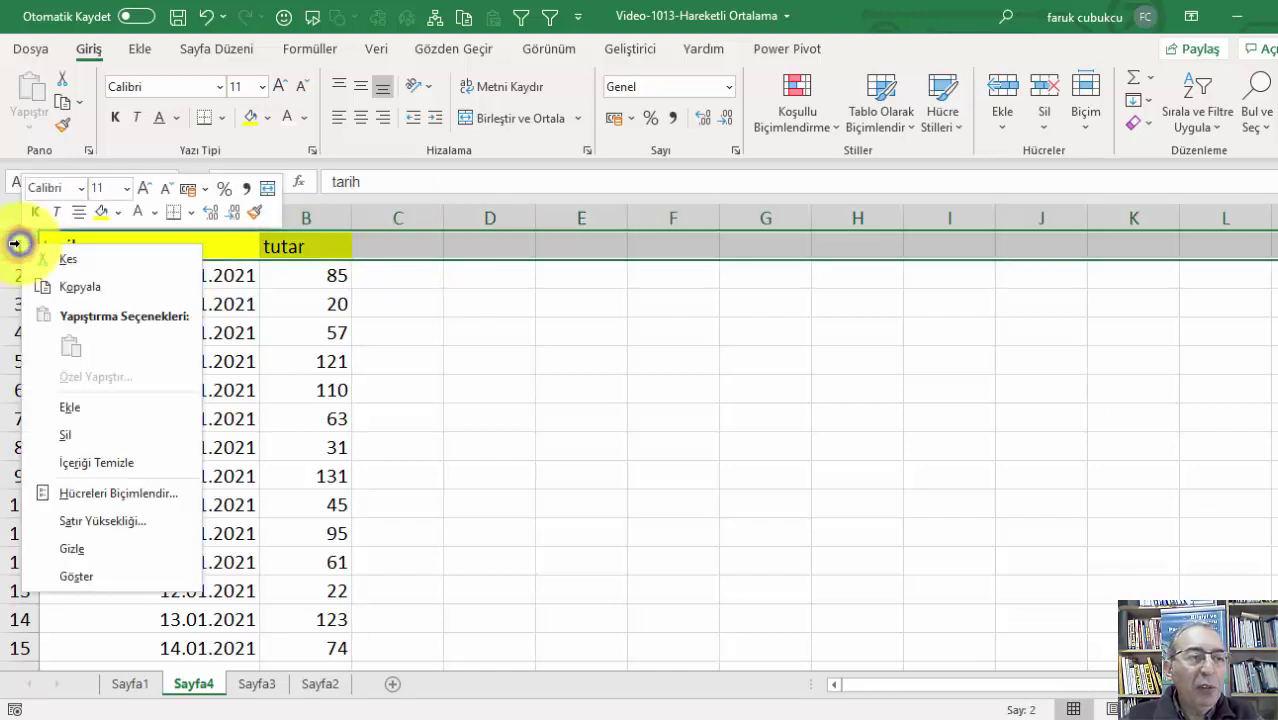
pyautogui.click(59, 406)
pyautogui.click(305, 244)
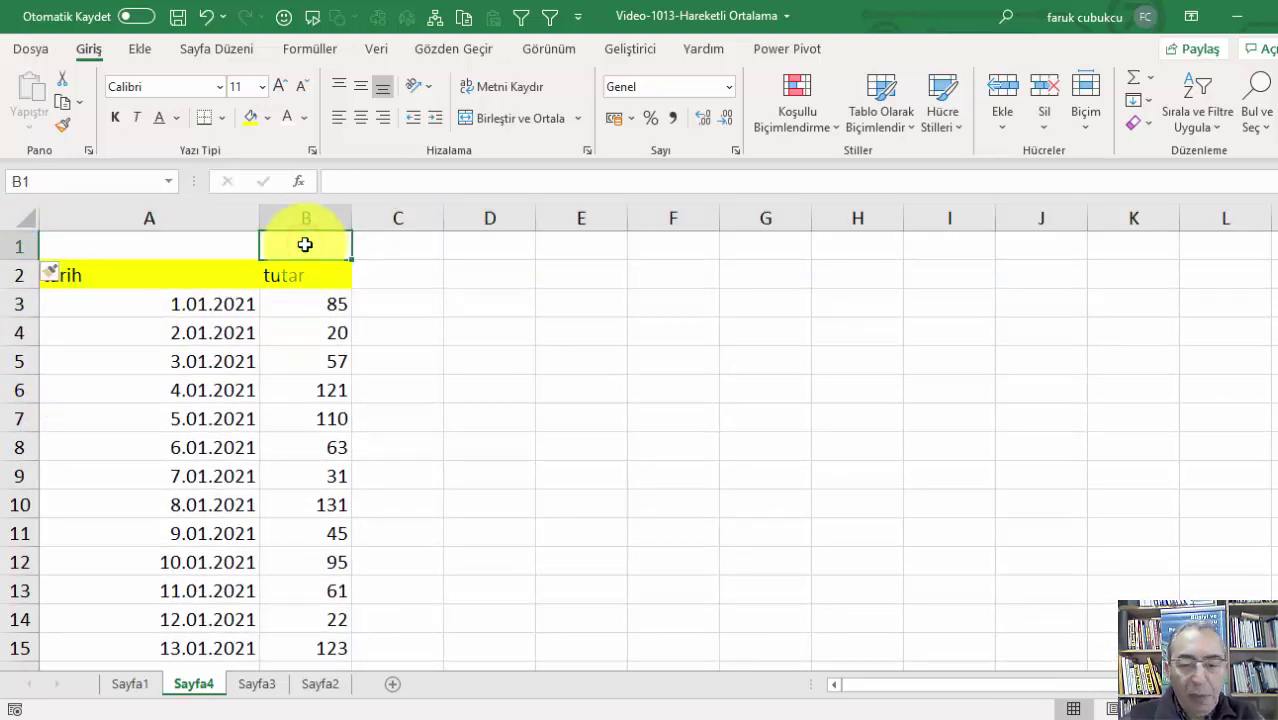
pyautogui.write('=o')
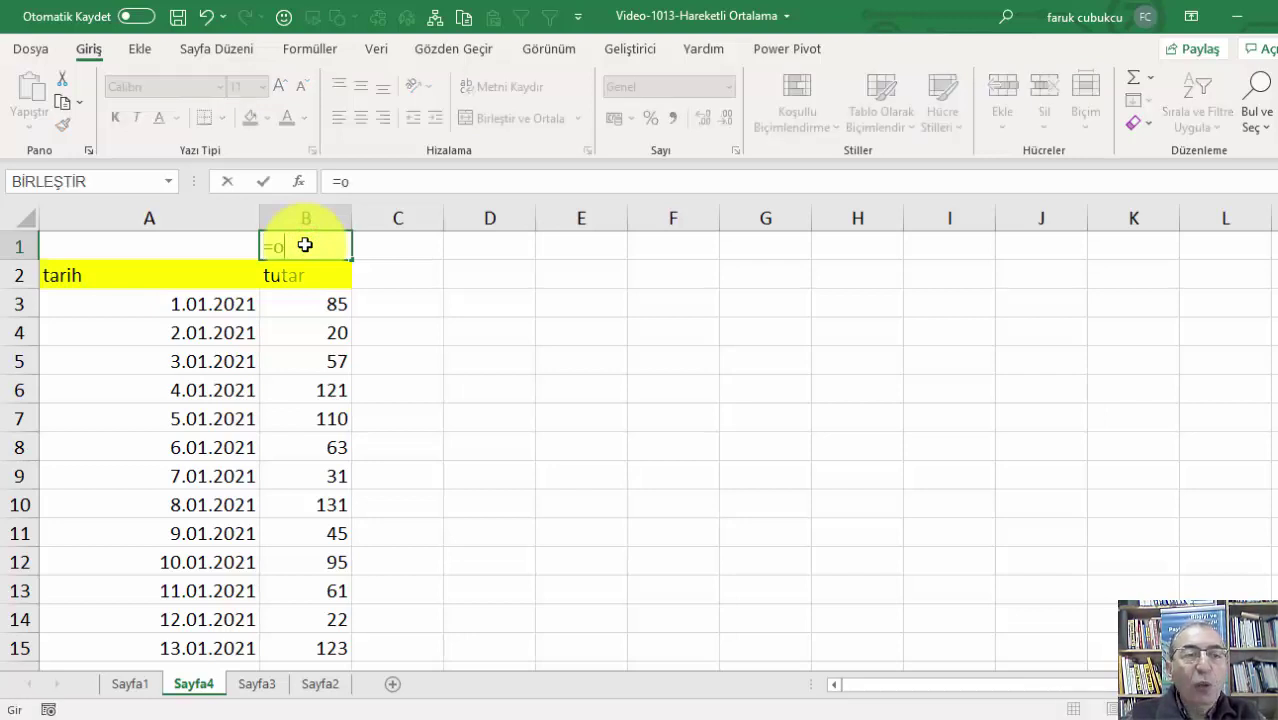
pyautogui.write('r')
pyautogui.press('Tab')
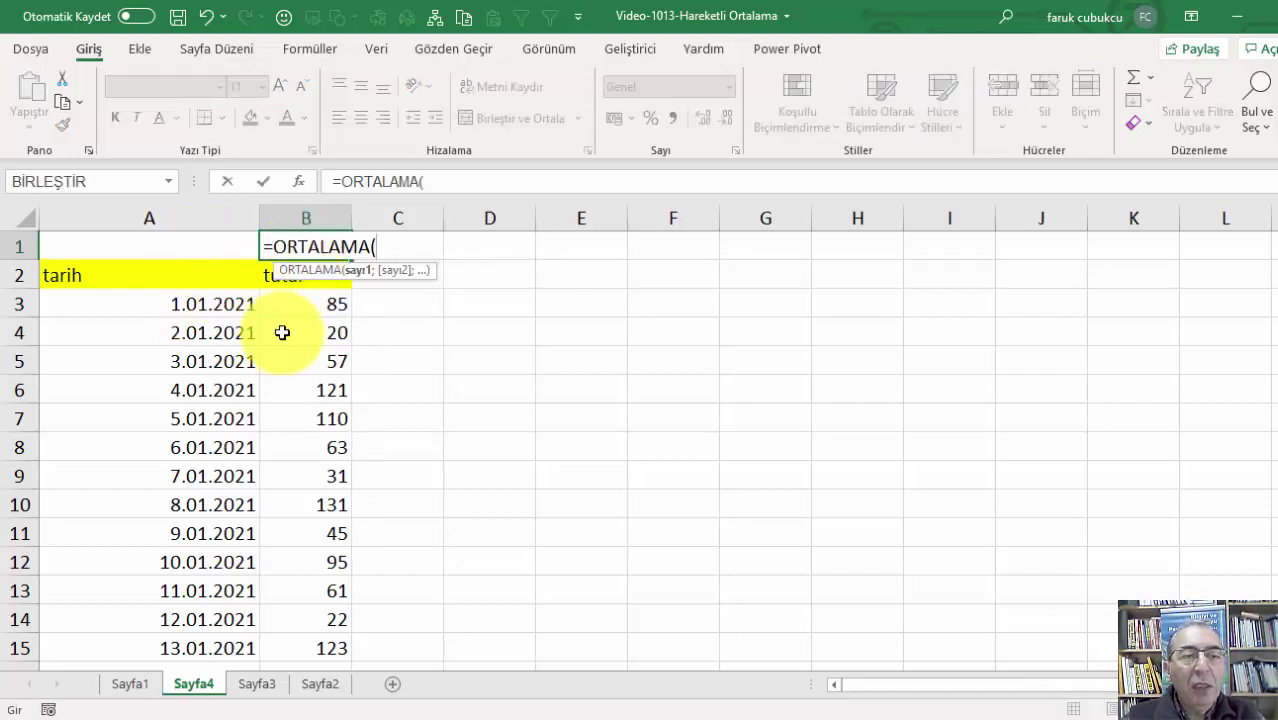
pyautogui.click(300, 302)
pyautogui.scroll(-4, 290, 302)
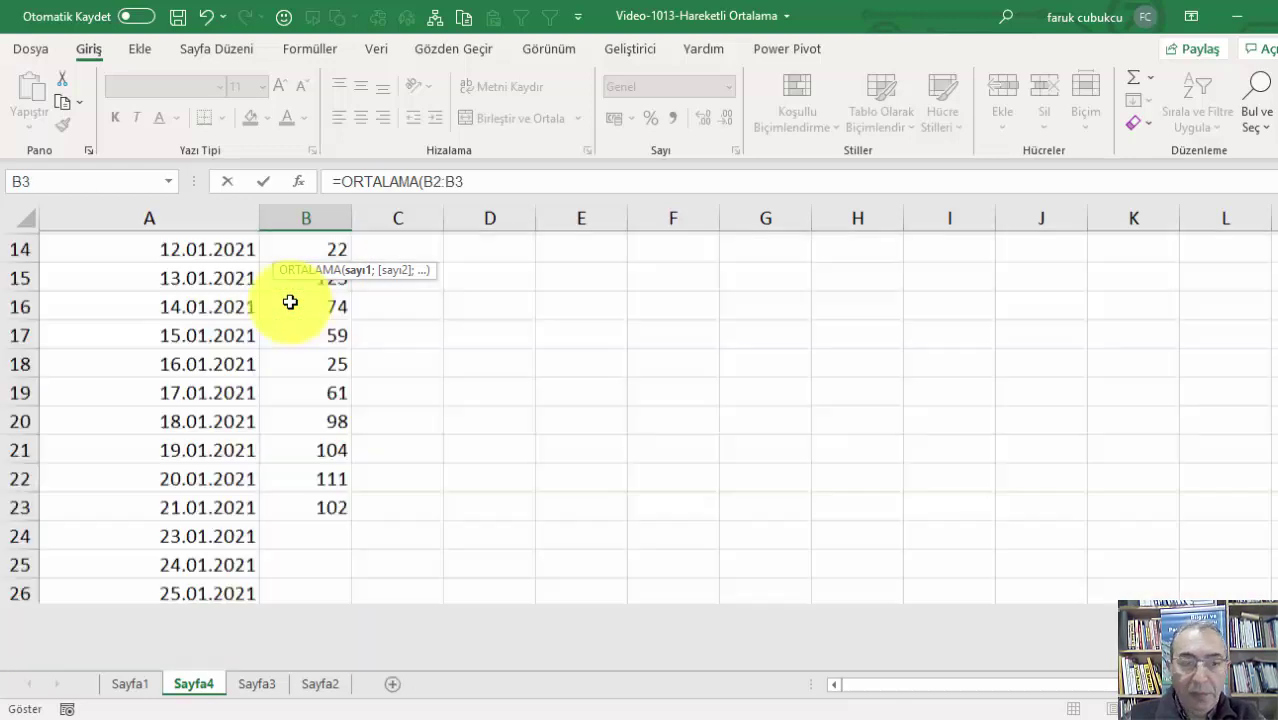
pyautogui.scroll(4, 290, 302)
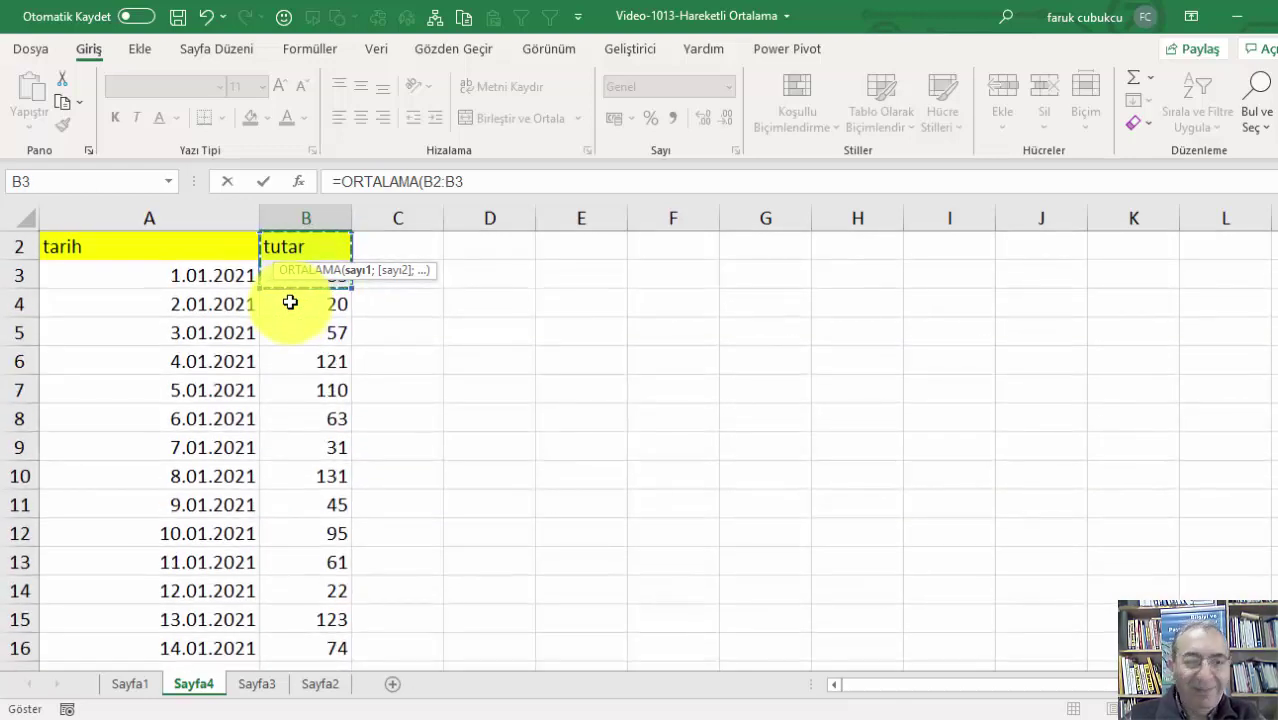
pyautogui.click(307, 281)
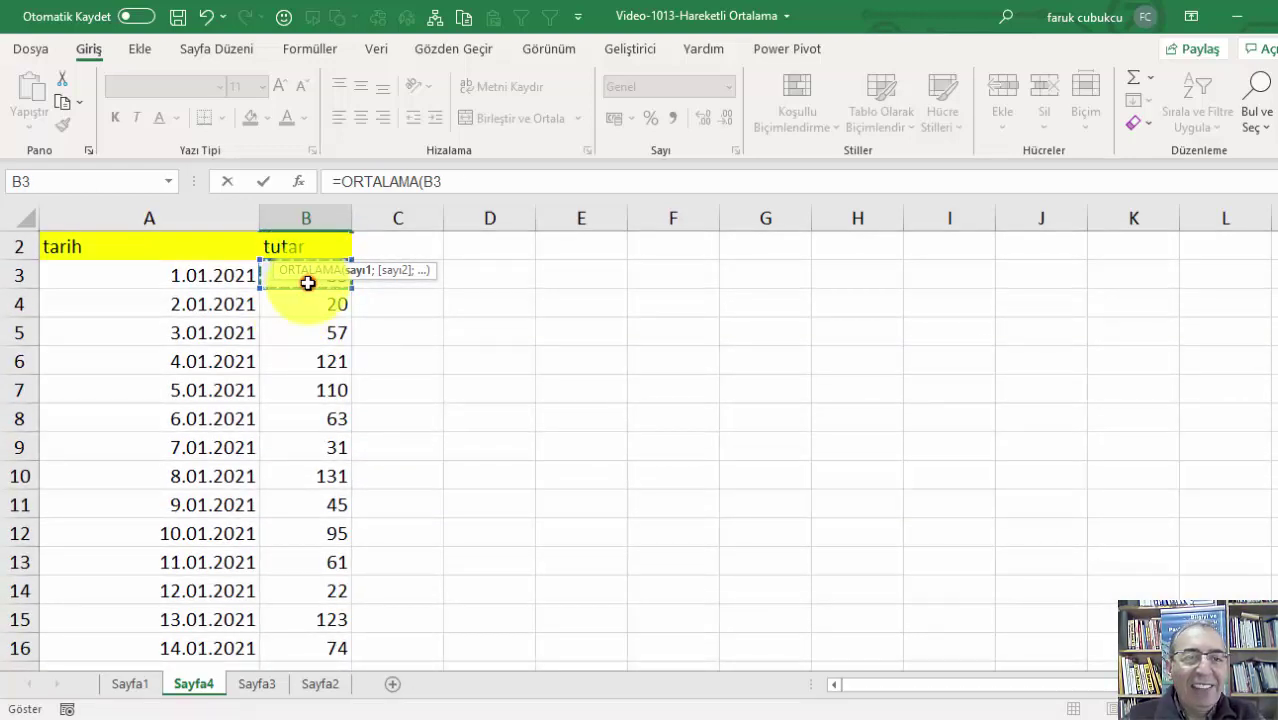
pyautogui.hotkey('ctrl', 'shift', 'Down')
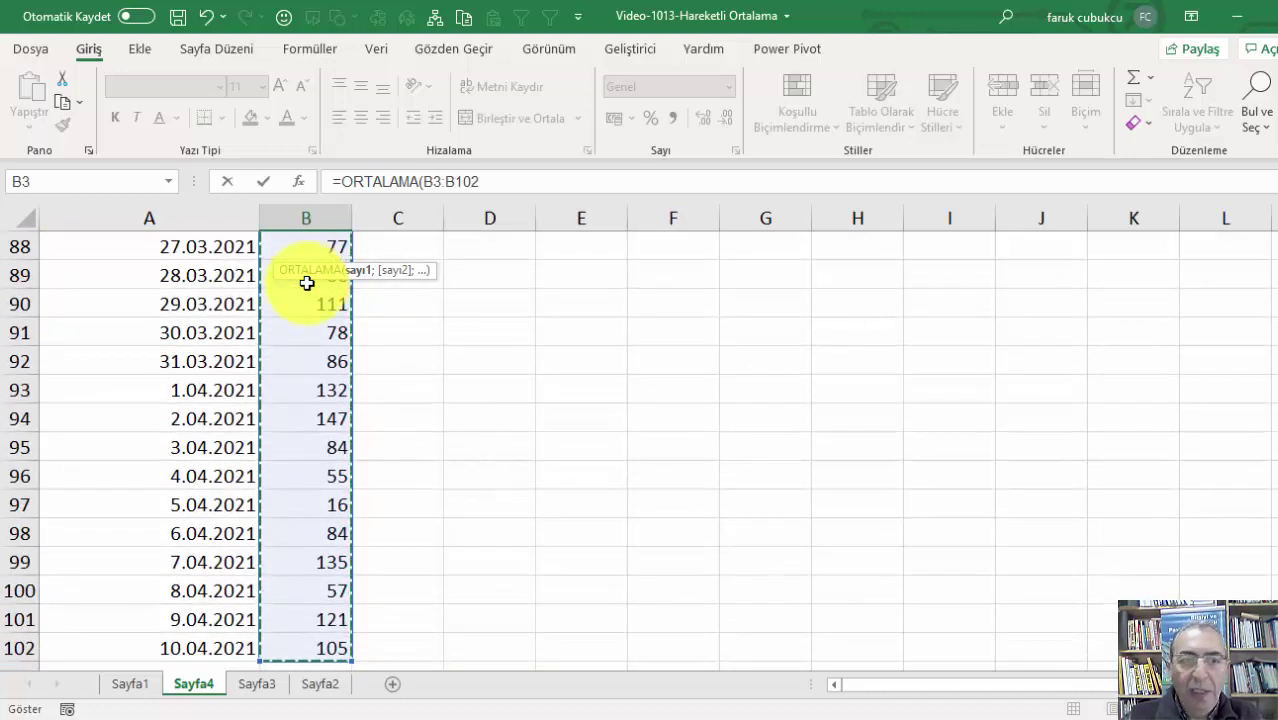
pyautogui.press('Escape')
pyautogui.scroll(1, 330, 292)
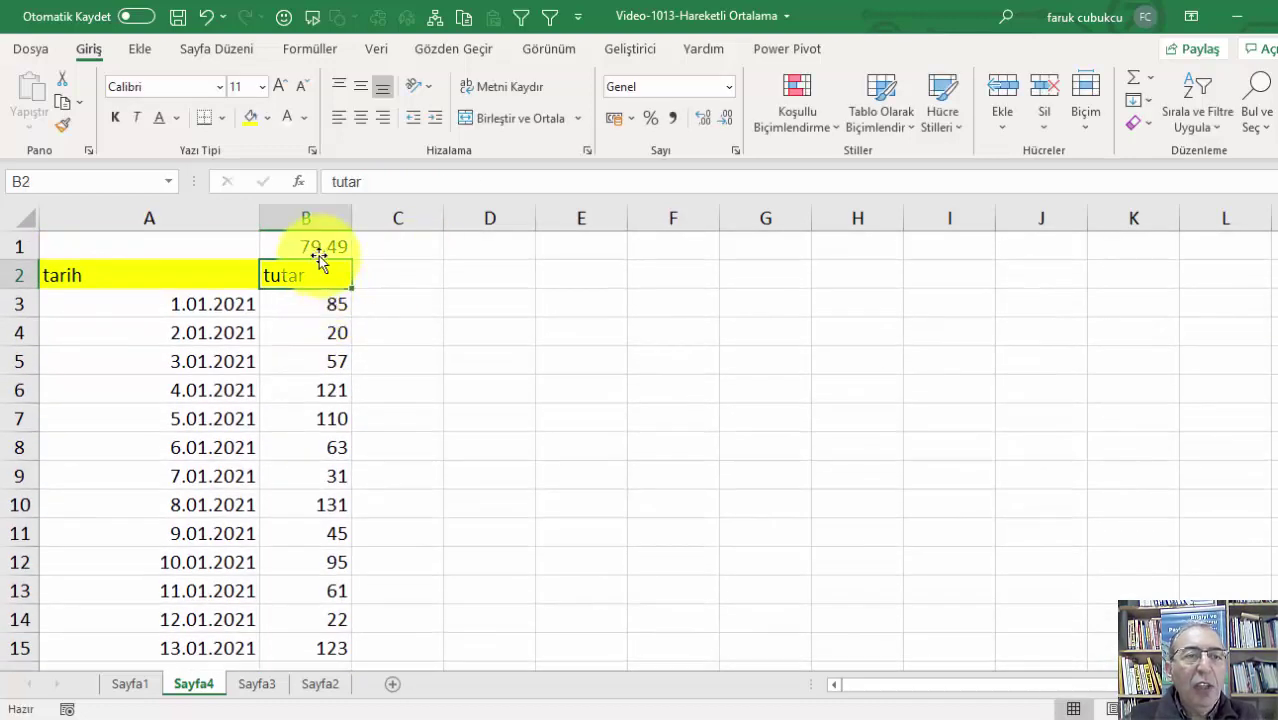
pyautogui.click(320, 249)
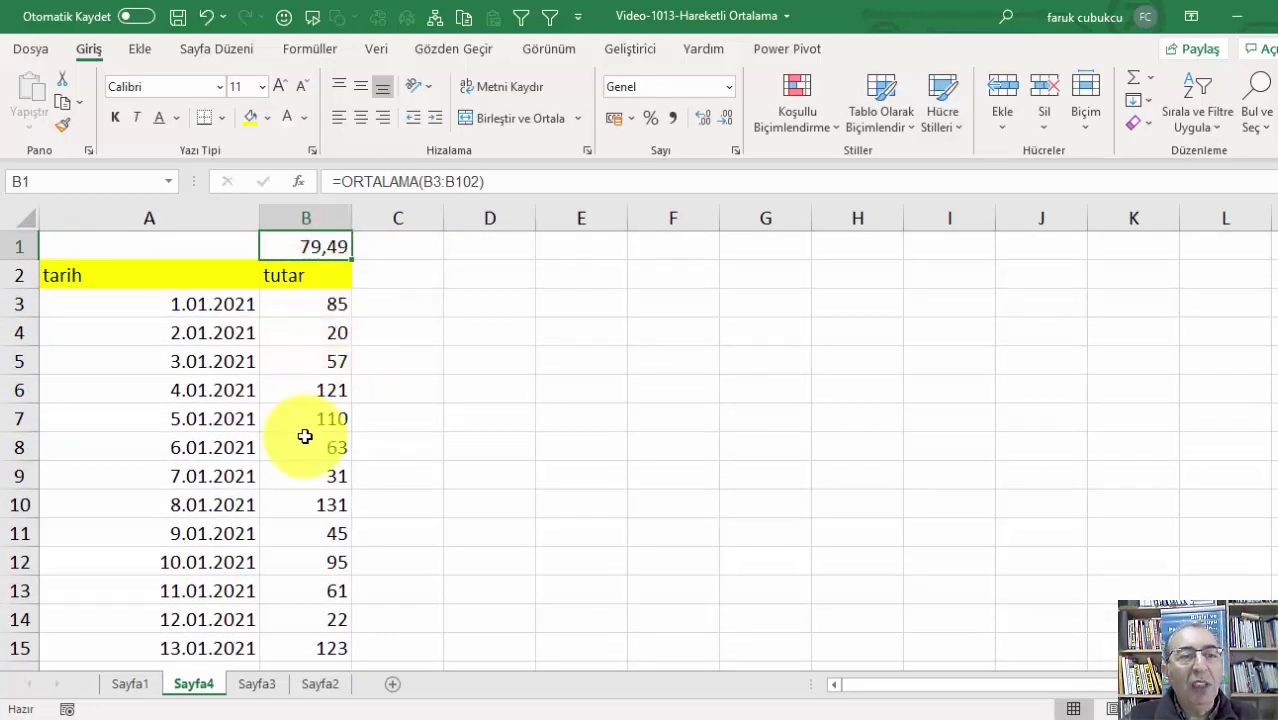
pyautogui.scroll(-1, 305, 437)
pyautogui.scroll(1, 315, 410)
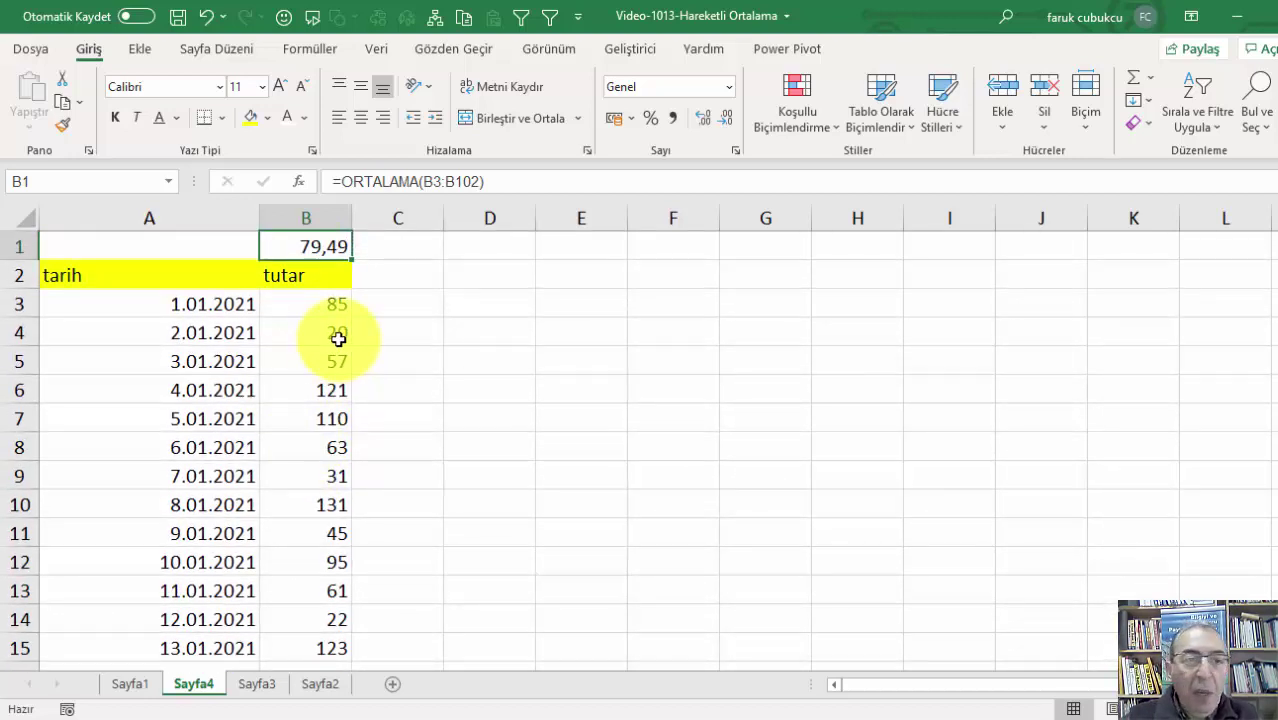
pyautogui.press('Delete')
# Enter the 'har ort' header in C2 and give it the yellow fill
pyautogui.click(400, 283)
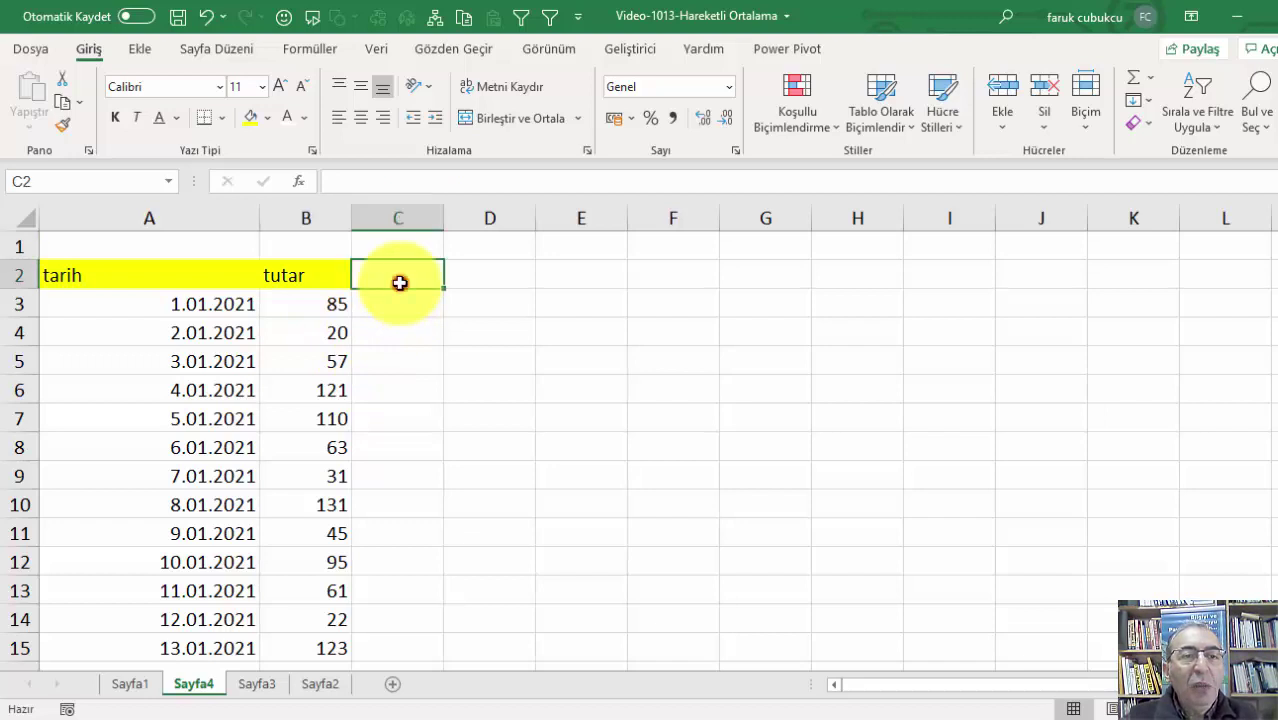
pyautogui.write('ha')
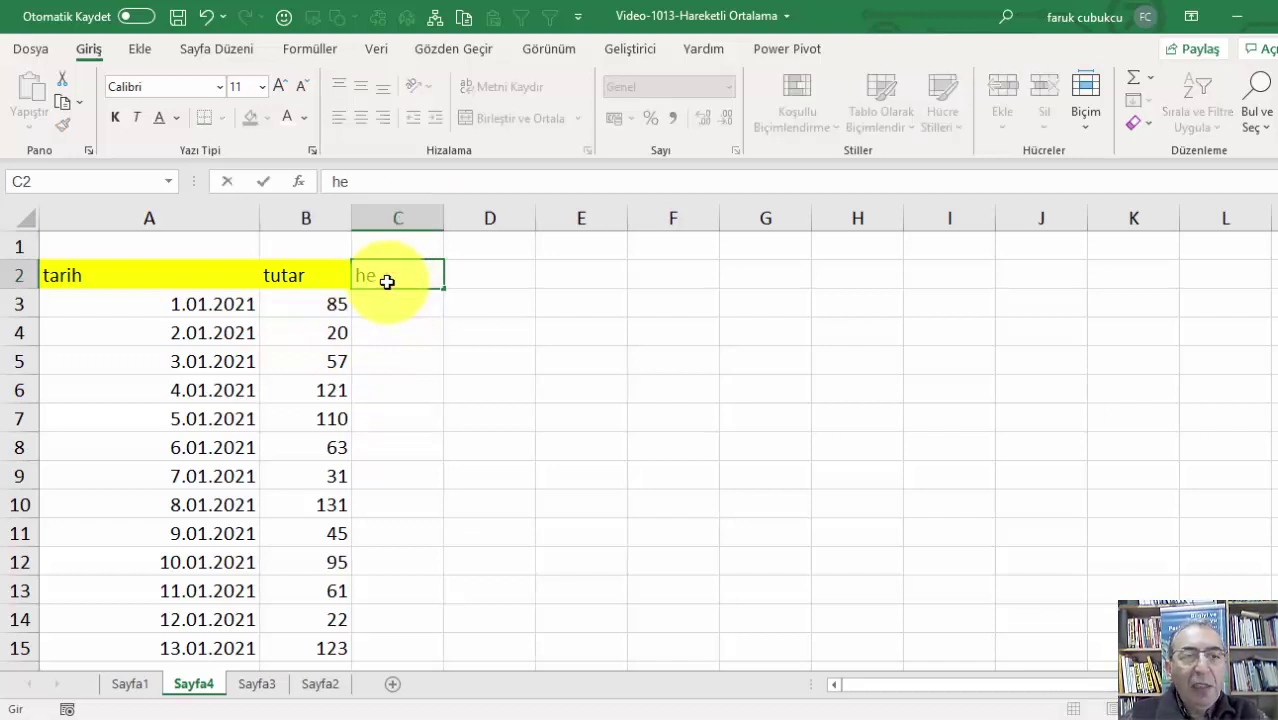
pyautogui.write('r ort')
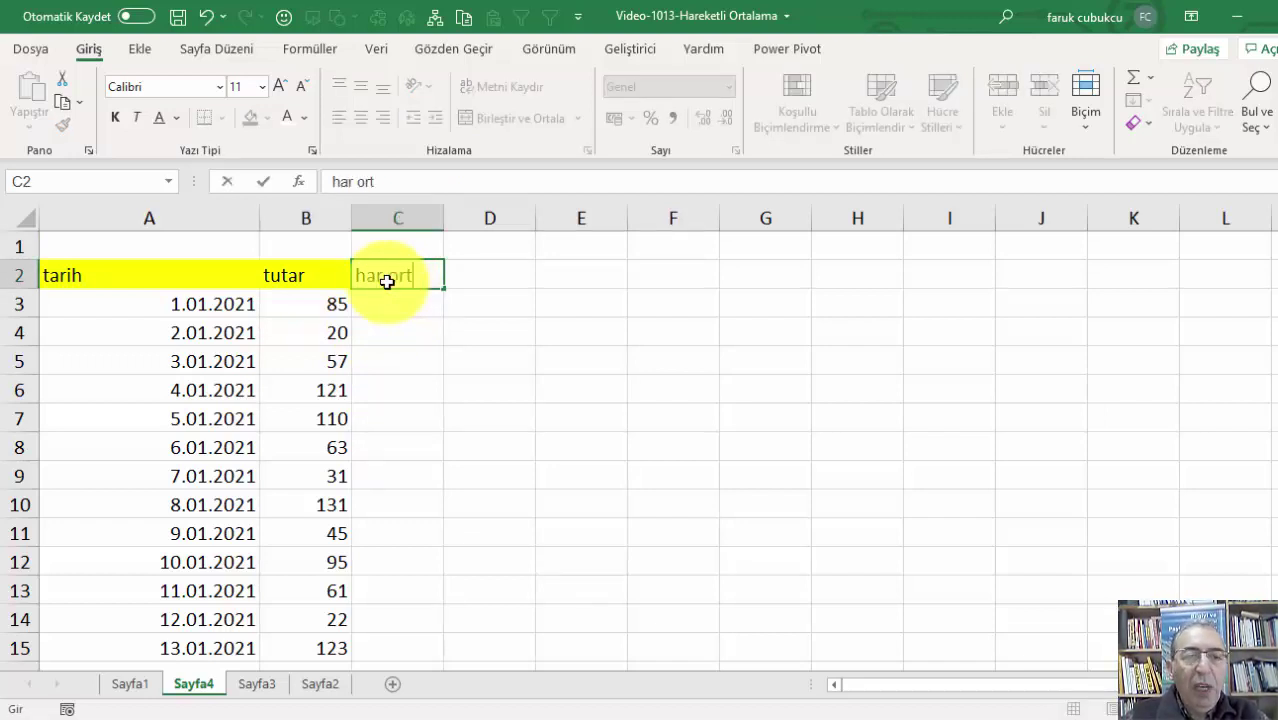
pyautogui.press('Return')
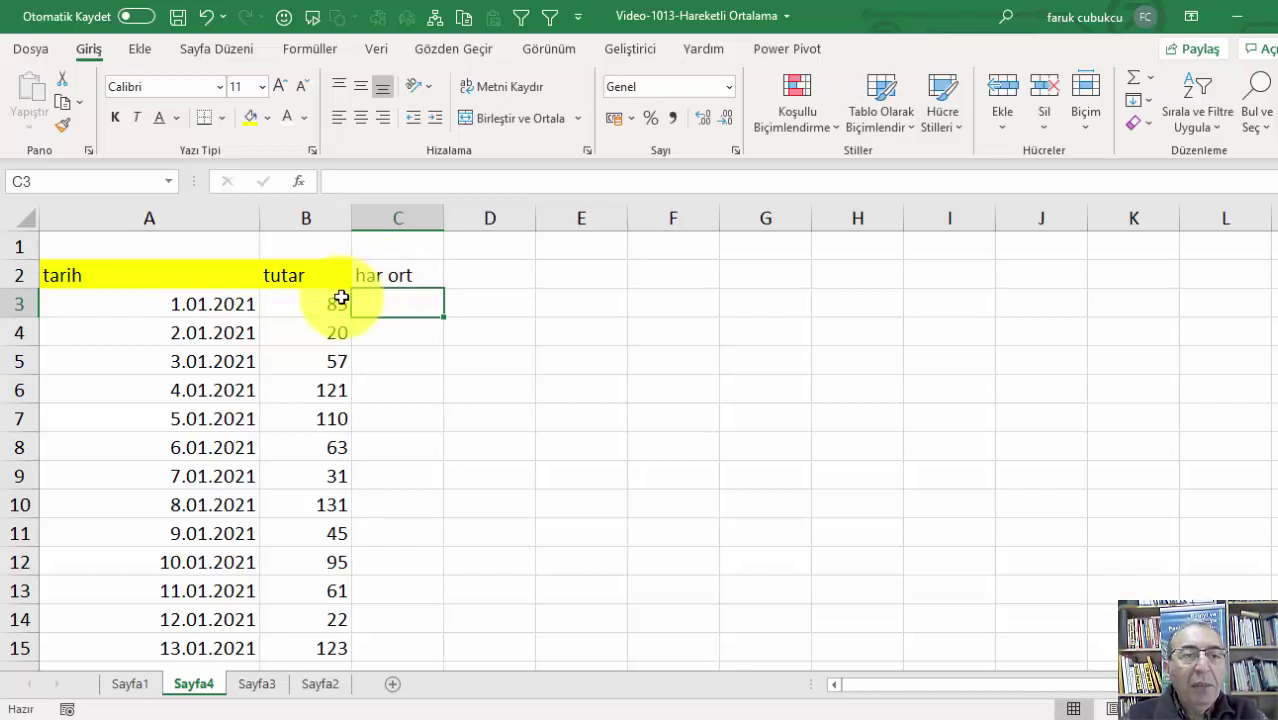
pyautogui.click(396, 274)
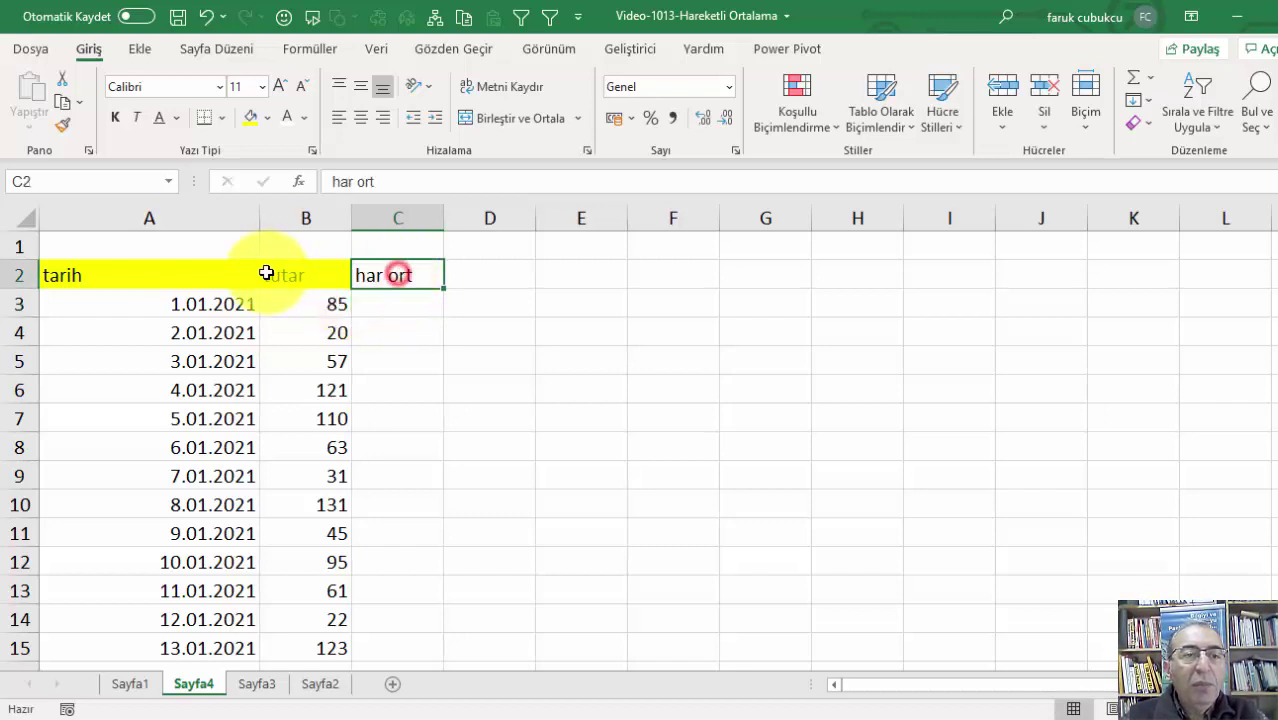
pyautogui.click(250, 117)
pyautogui.click(410, 299)
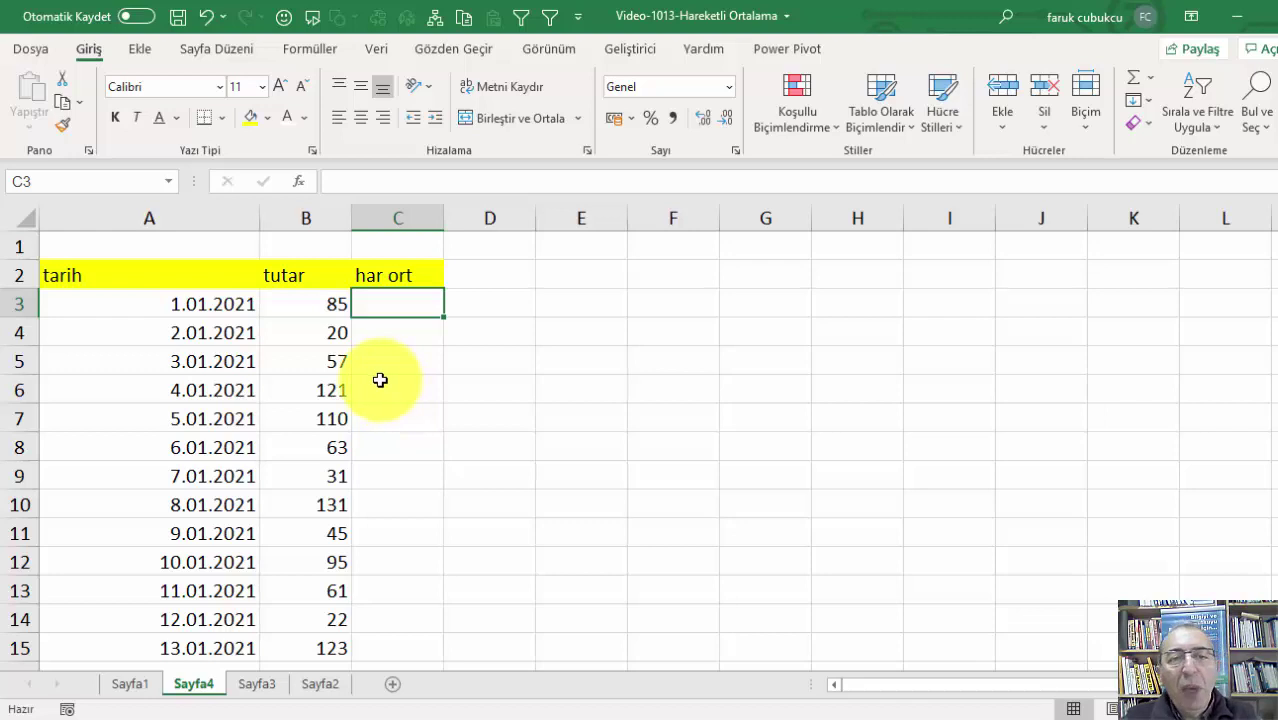
pyautogui.scroll(-2, 373, 382)
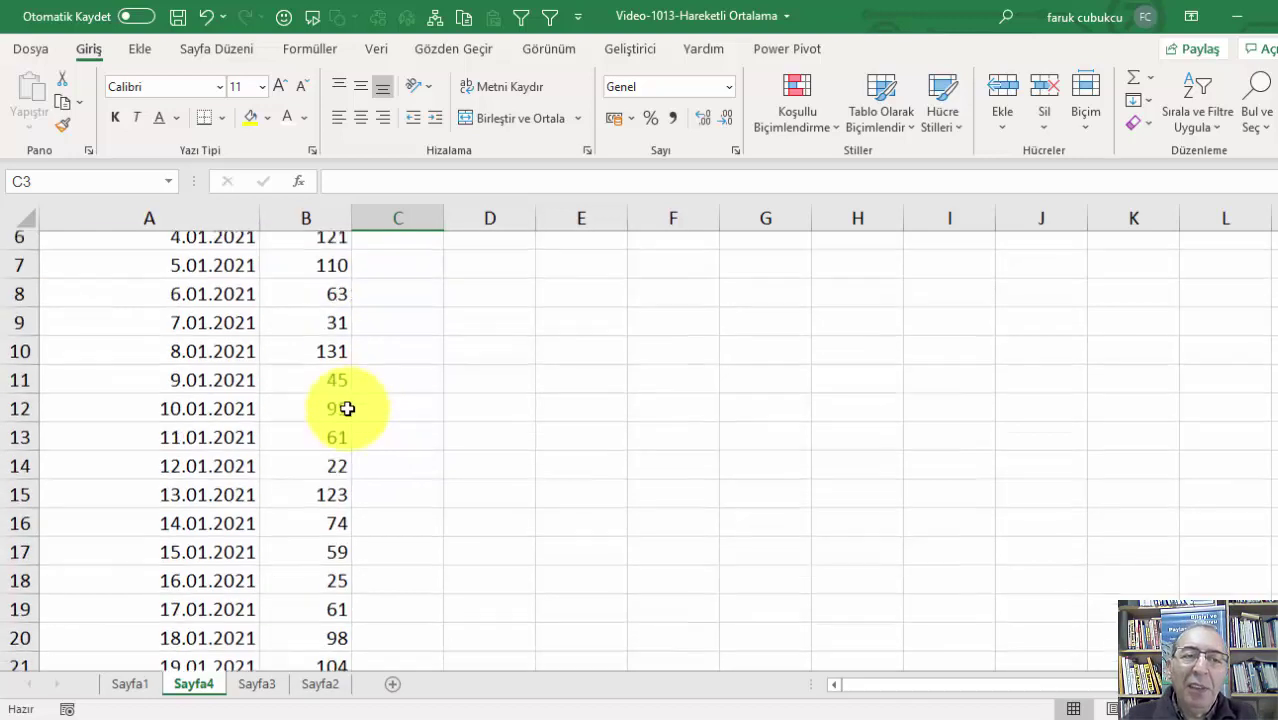
pyautogui.scroll(2, 340, 405)
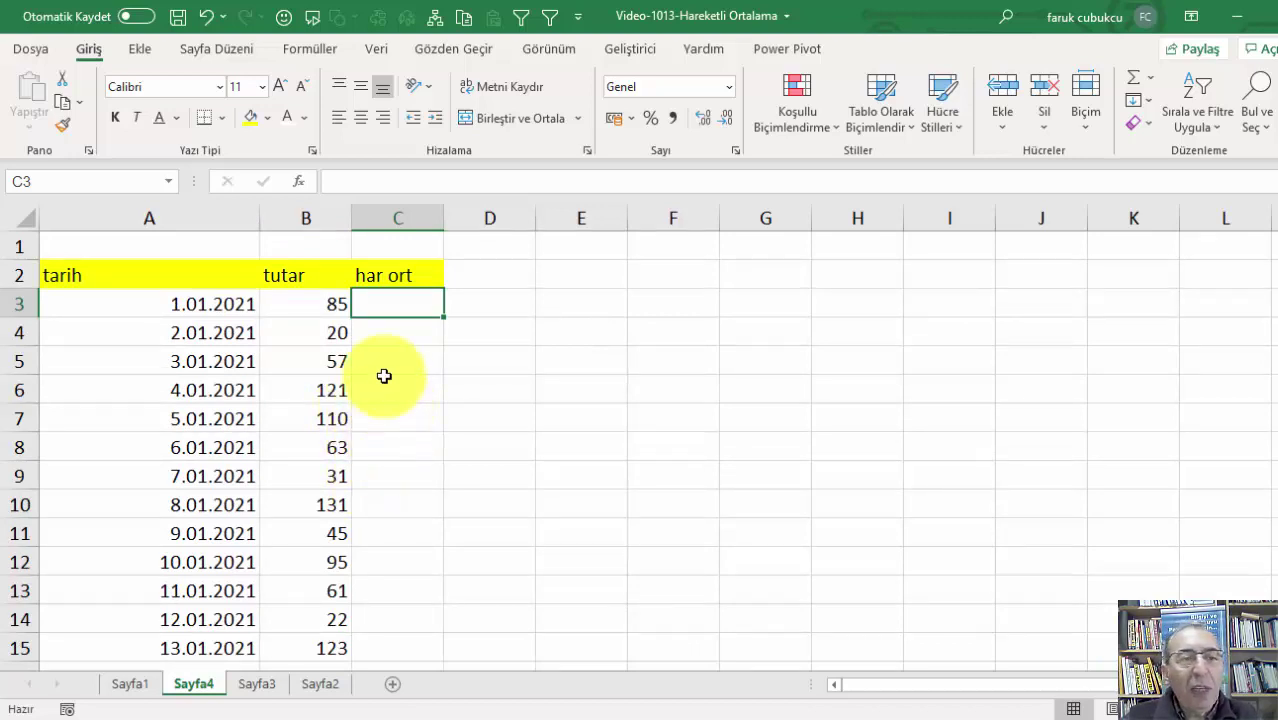
# Review the five sales values in B3 through B7
pyautogui.click(328, 306)
pyautogui.click(318, 333)
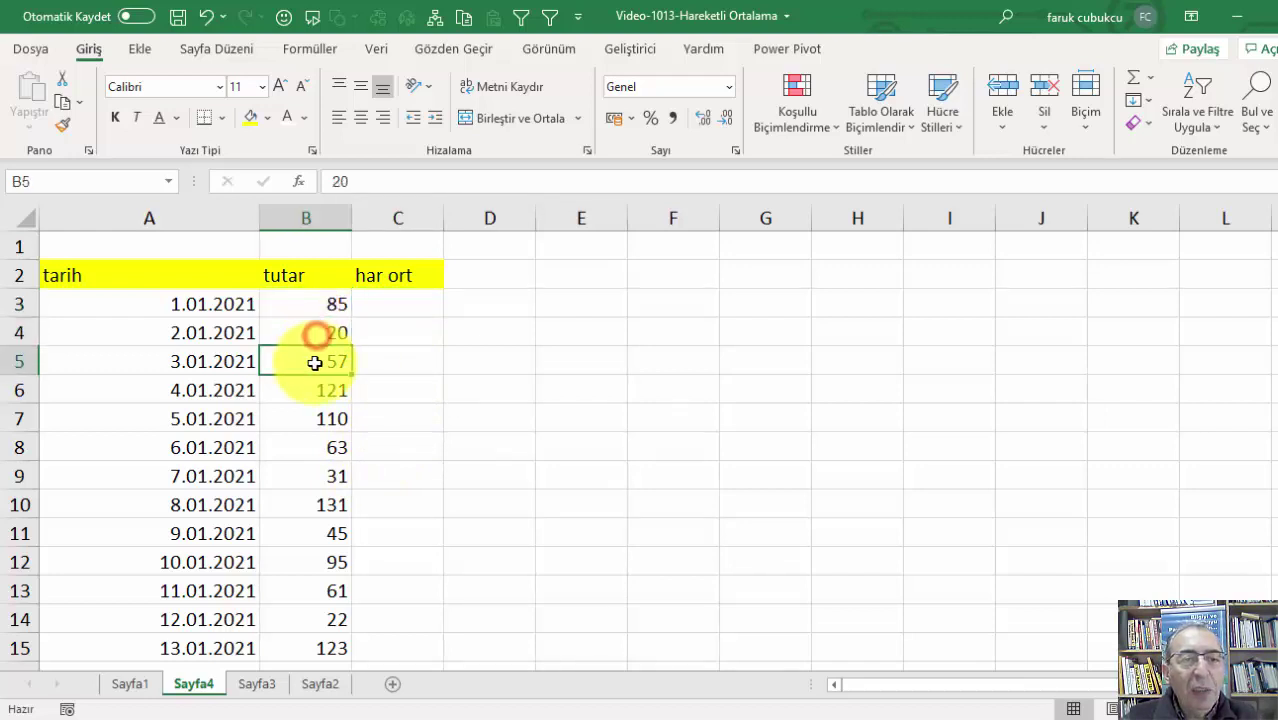
pyautogui.click(315, 362)
pyautogui.click(317, 390)
pyautogui.click(320, 419)
# Enter =ORTALAMA(B3:B7) in C7, giving 78,6
pyautogui.click(382, 426)
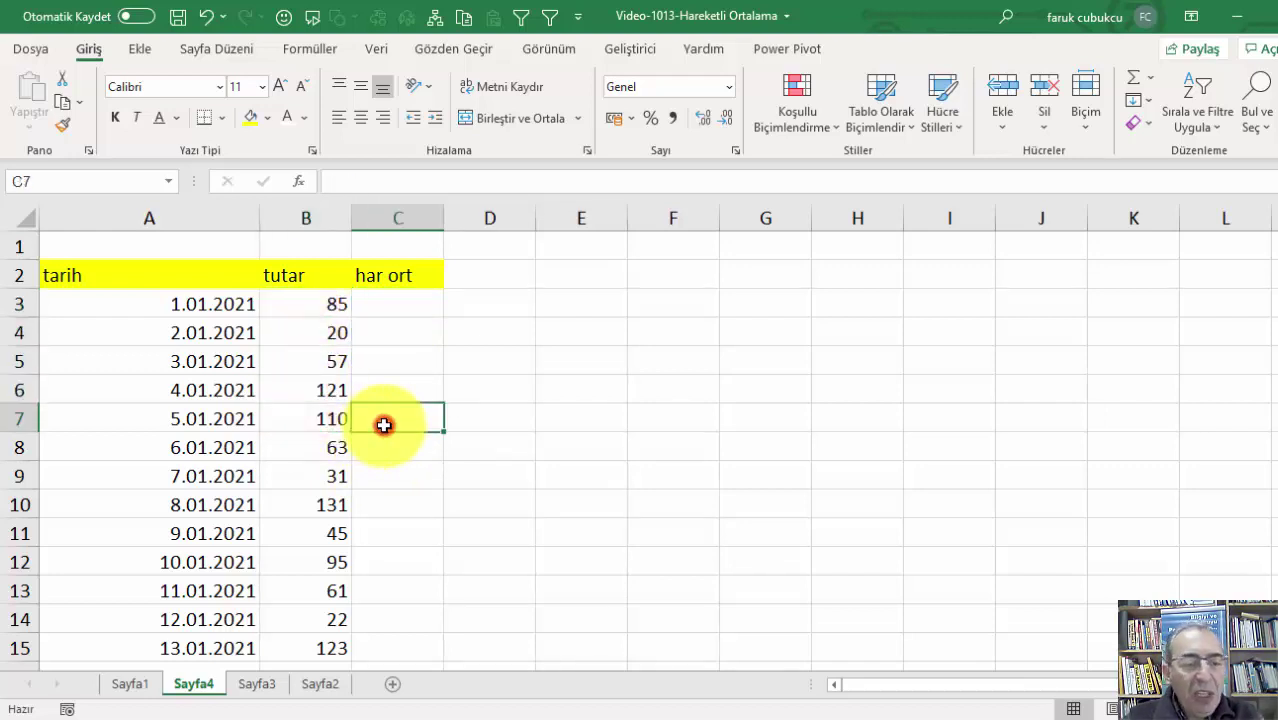
pyautogui.write('=')
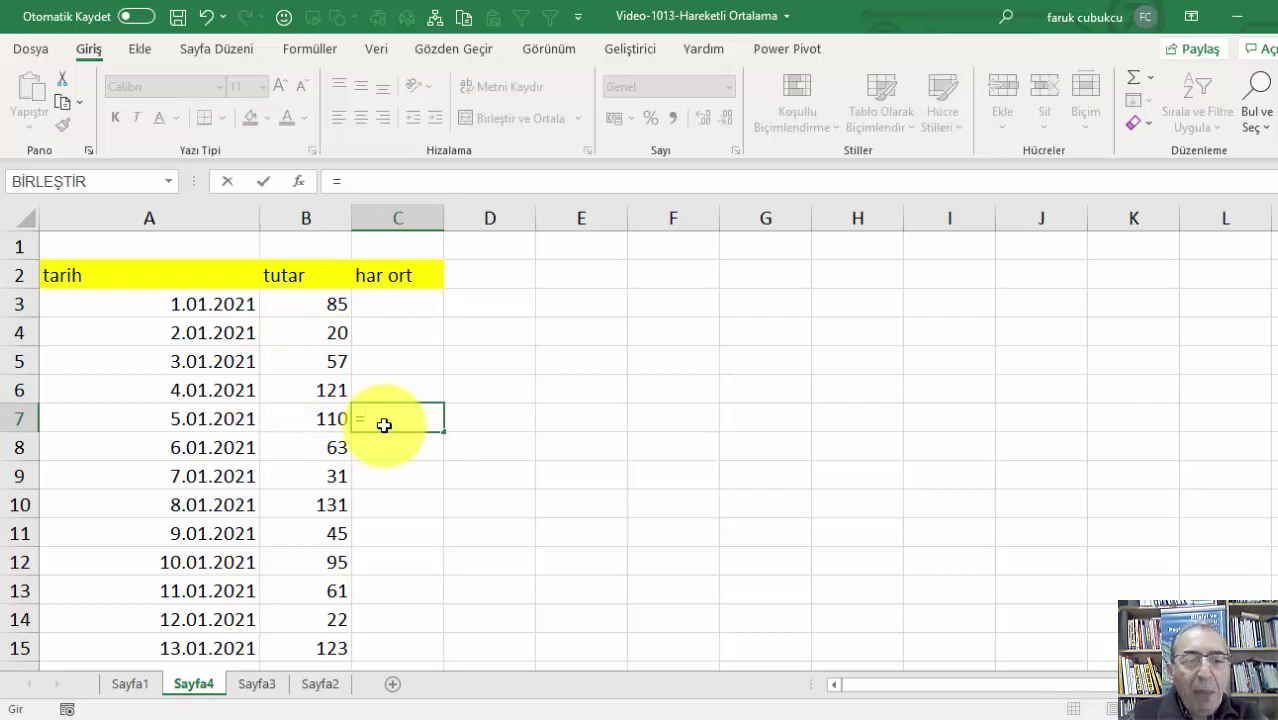
pyautogui.write('or')
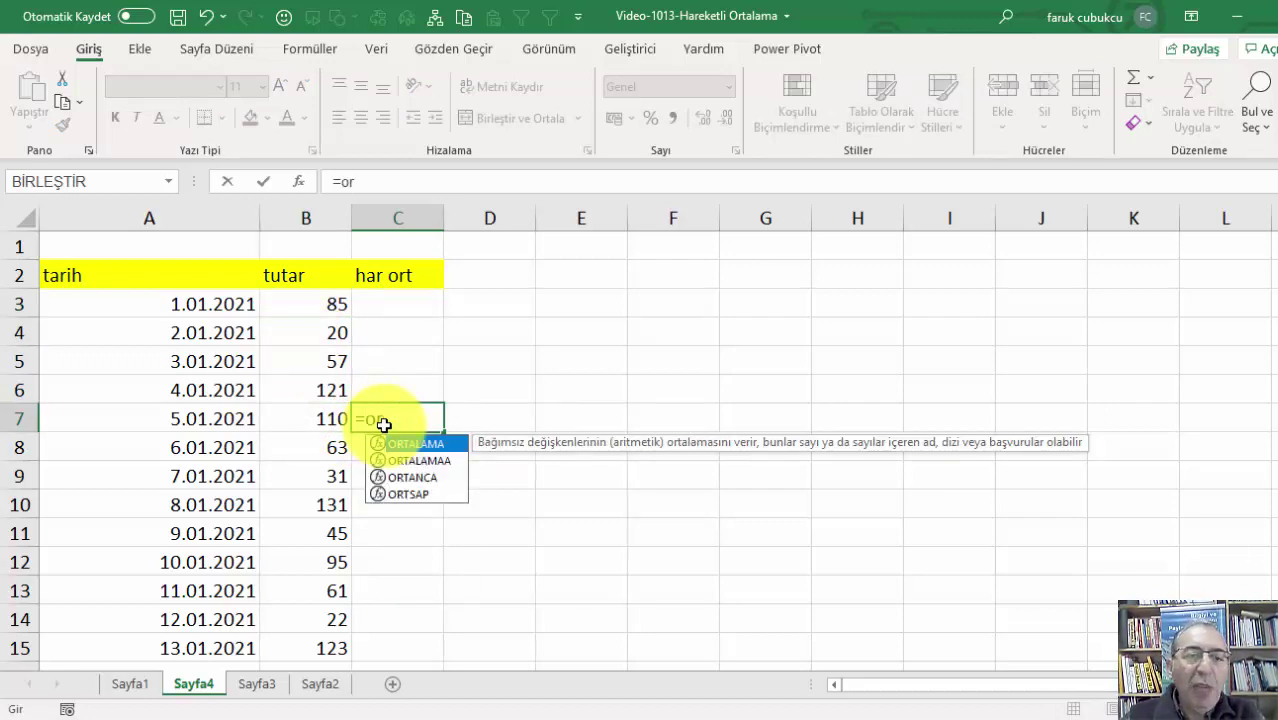
pyautogui.press('Tab')
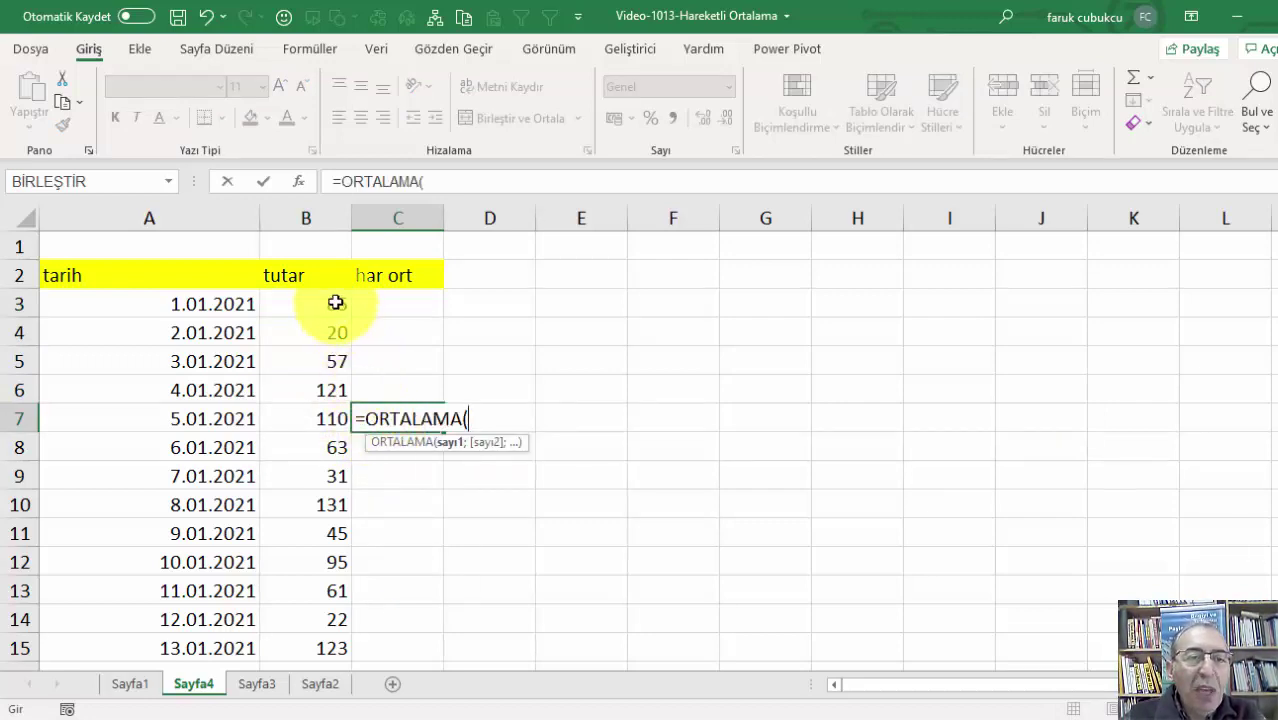
pyautogui.moveTo(335, 303); pyautogui.dragTo(314, 418)
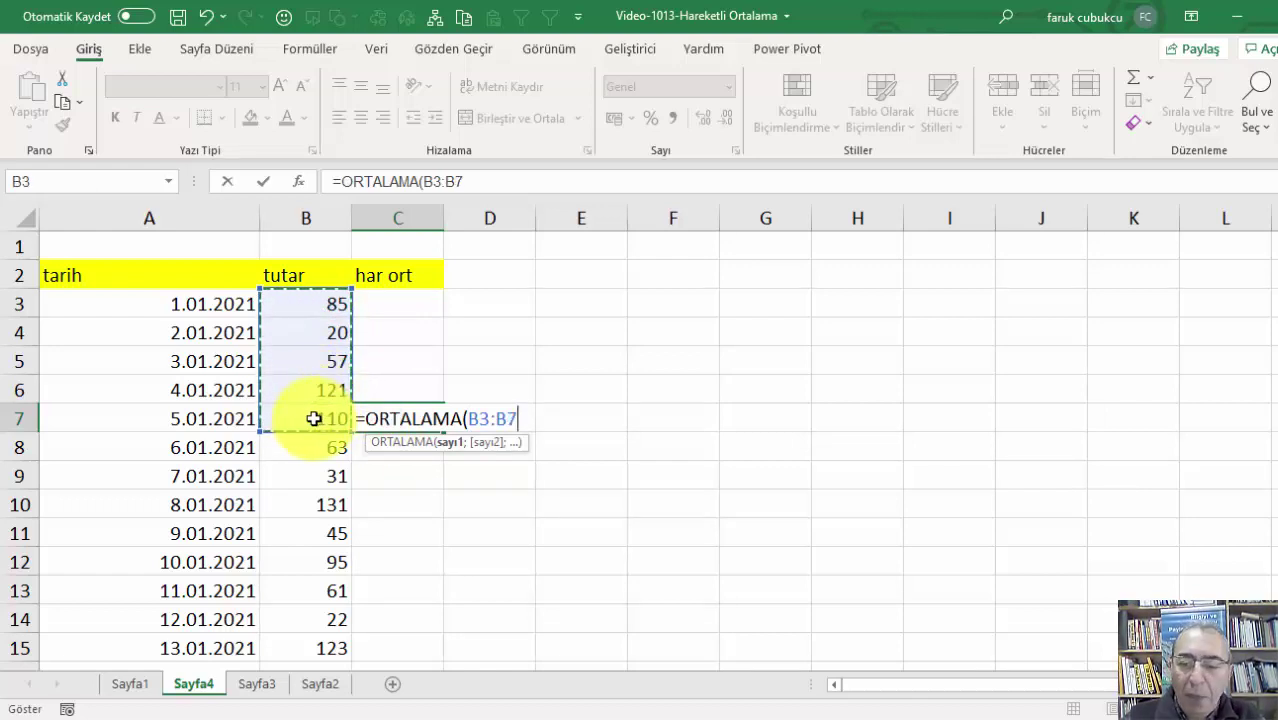
pyautogui.press('Return')
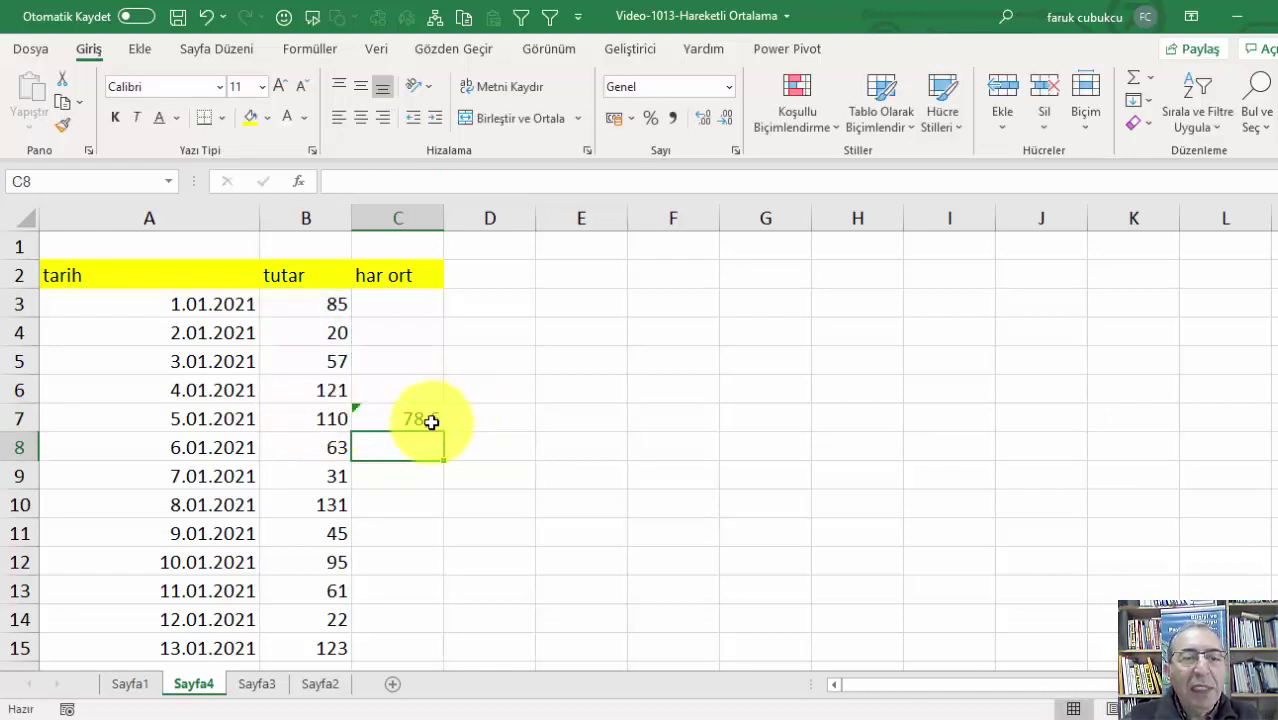
# Copy the average down to C8 and confirm it averages B4:B8 as 74,2
pyautogui.click(426, 420)
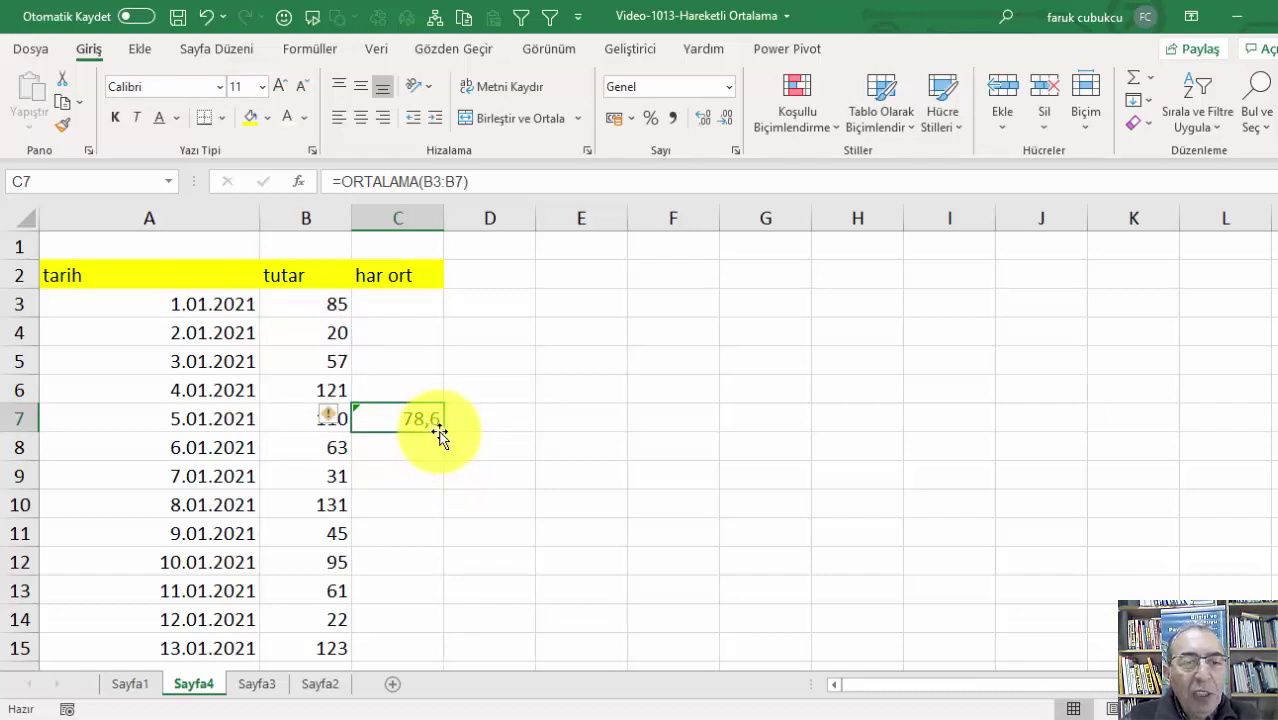
pyautogui.moveTo(441, 433); pyautogui.dragTo(433, 450)
pyautogui.doubleClick(410, 448)
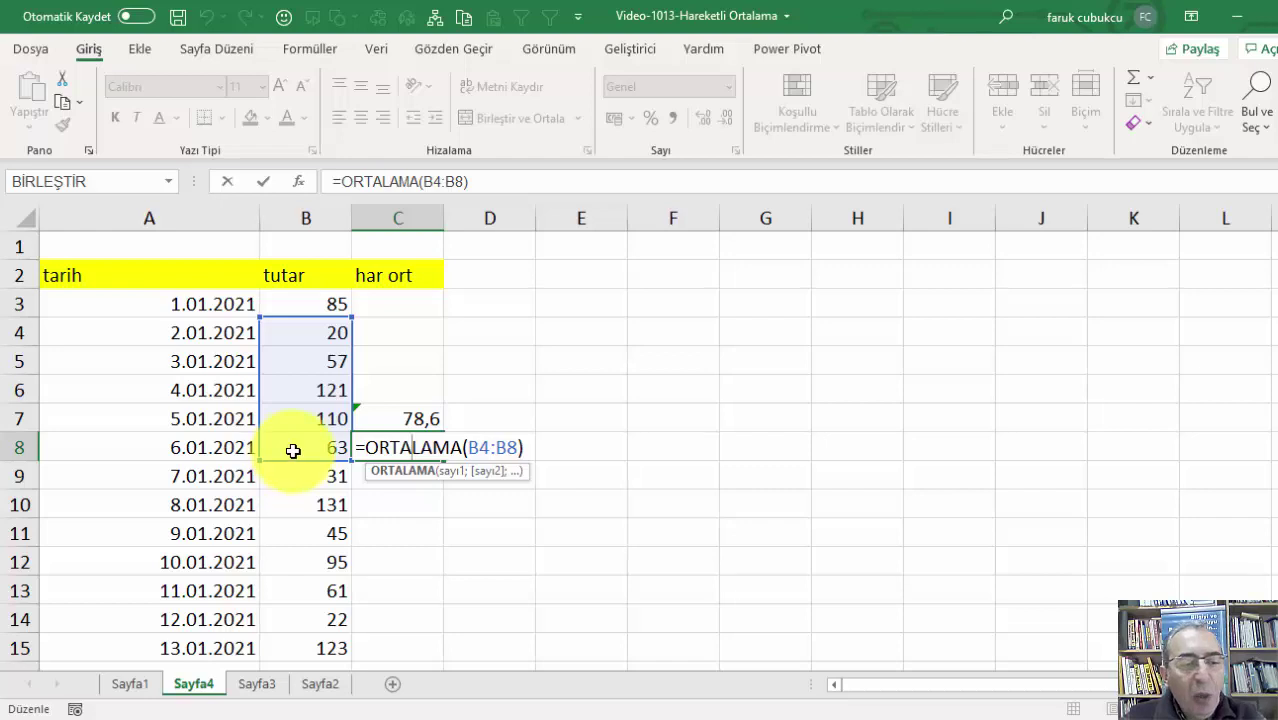
pyautogui.hotkey('ctrl', 'Return')
pyautogui.click(420, 418)
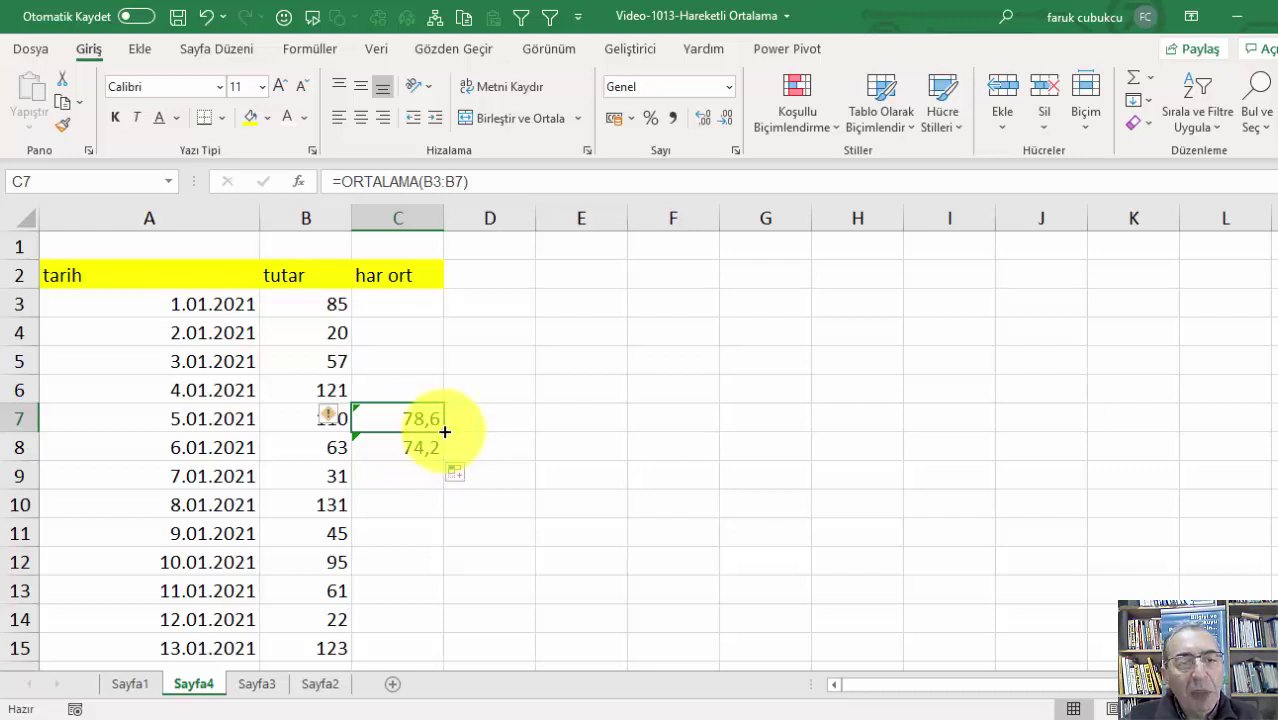
pyautogui.click(420, 446)
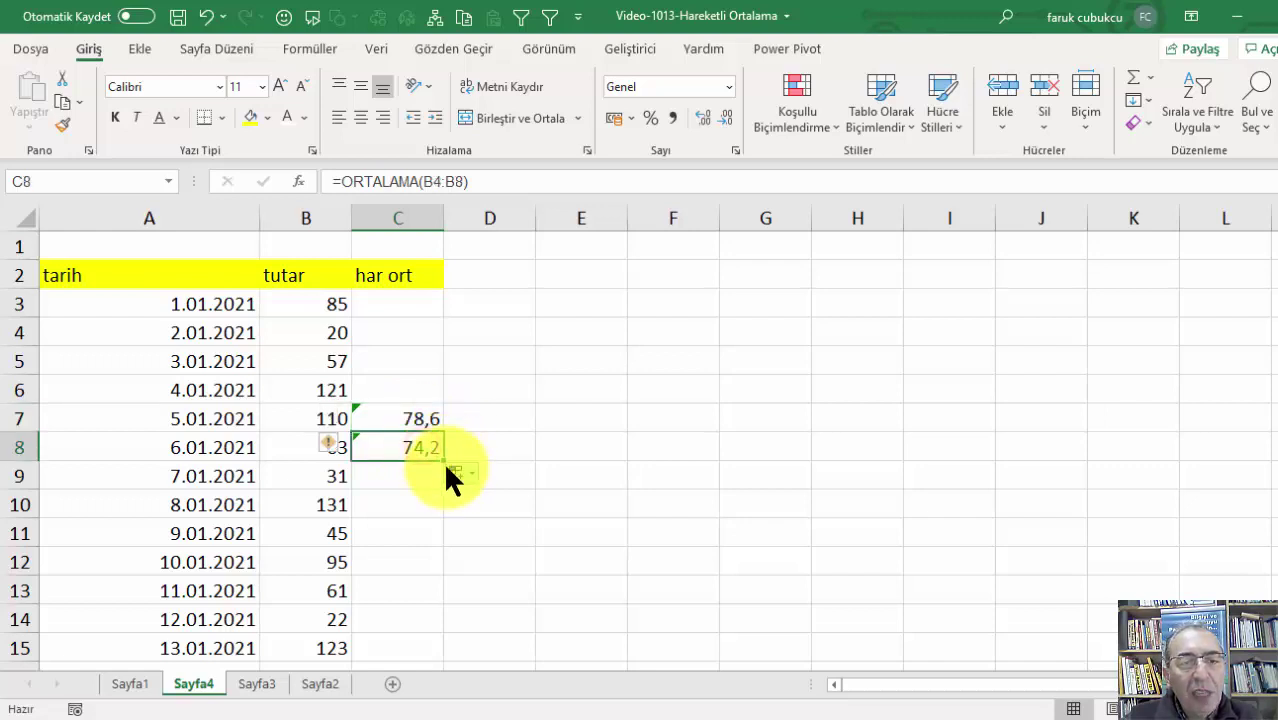
pyautogui.doubleClick(441, 462)
pyautogui.scroll(-3, 424, 478)
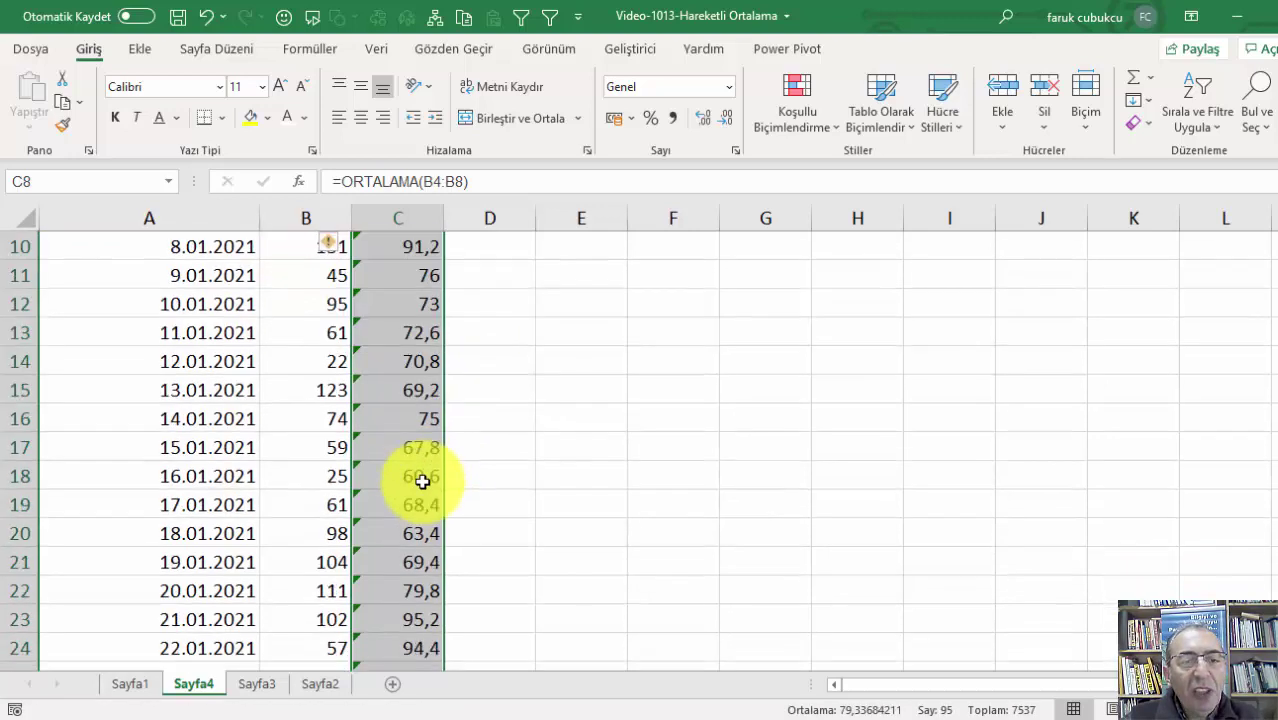
pyautogui.scroll(-3, 422, 482)
pyautogui.scroll(6, 422, 482)
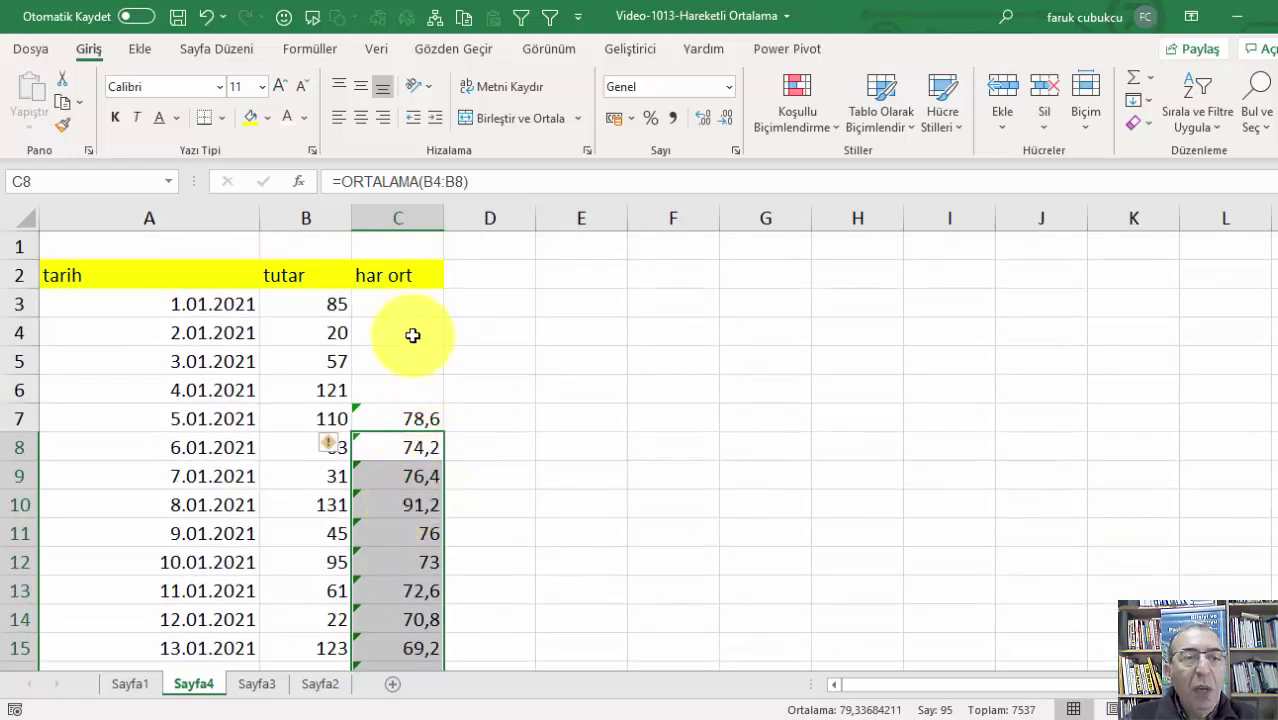
pyautogui.click(407, 306)
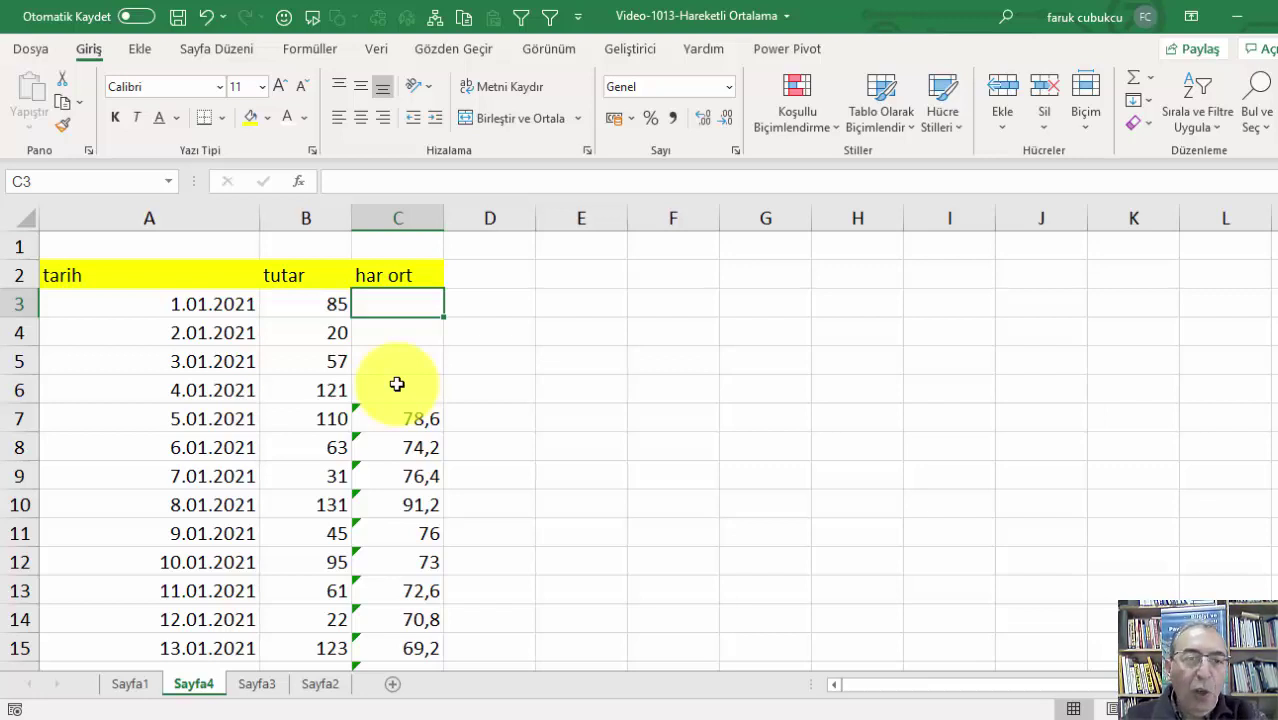
pyautogui.write('0')
pyautogui.press('Return')
pyautogui.write('0 0 0')
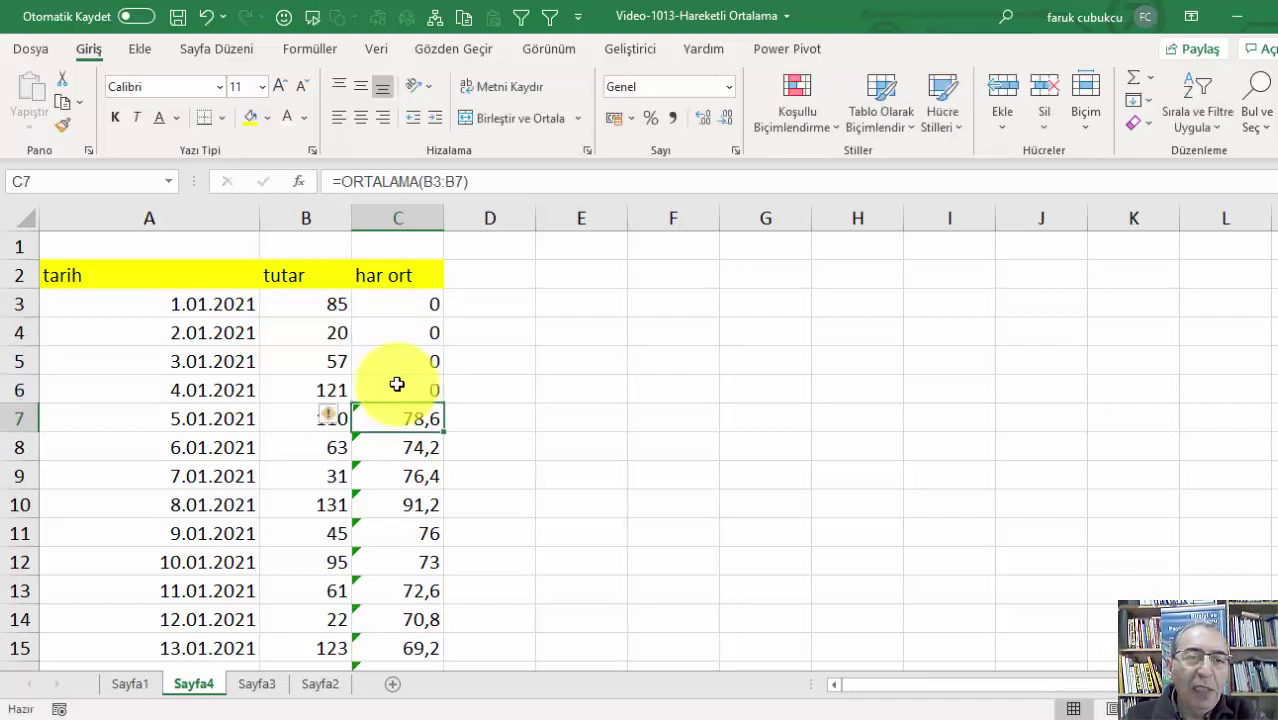
pyautogui.click(400, 444)
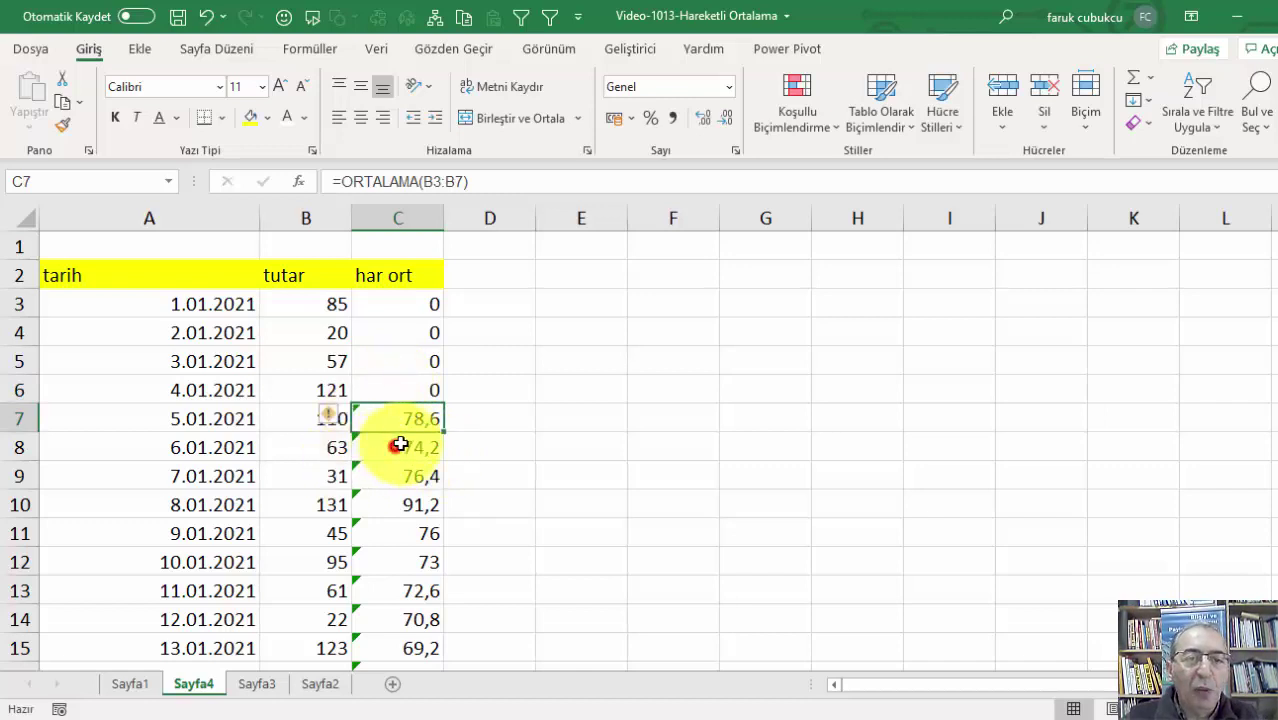
pyautogui.click(201, 280)
# Select the tarih, tutar and har ort data and insert a line chart with markers
pyautogui.hotkey('ctrl', 'shift', 'Right')
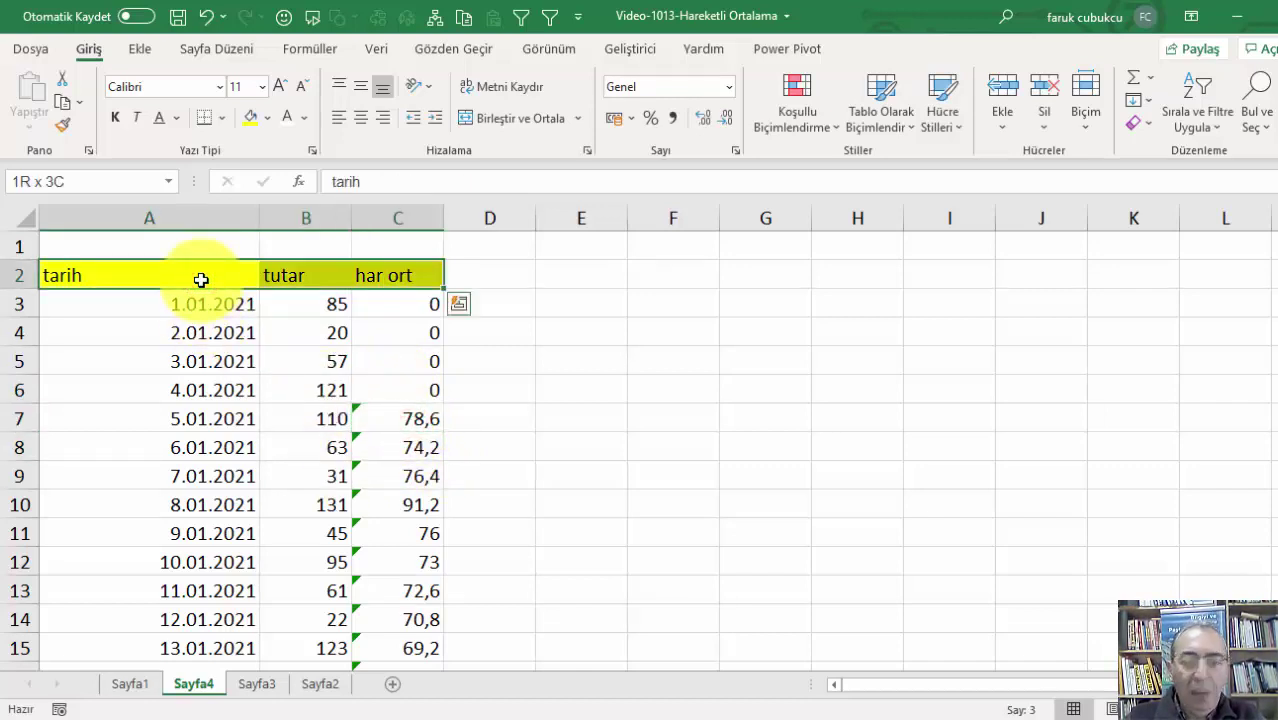
pyautogui.hotkey('ctrl', 'shift', 'Down')
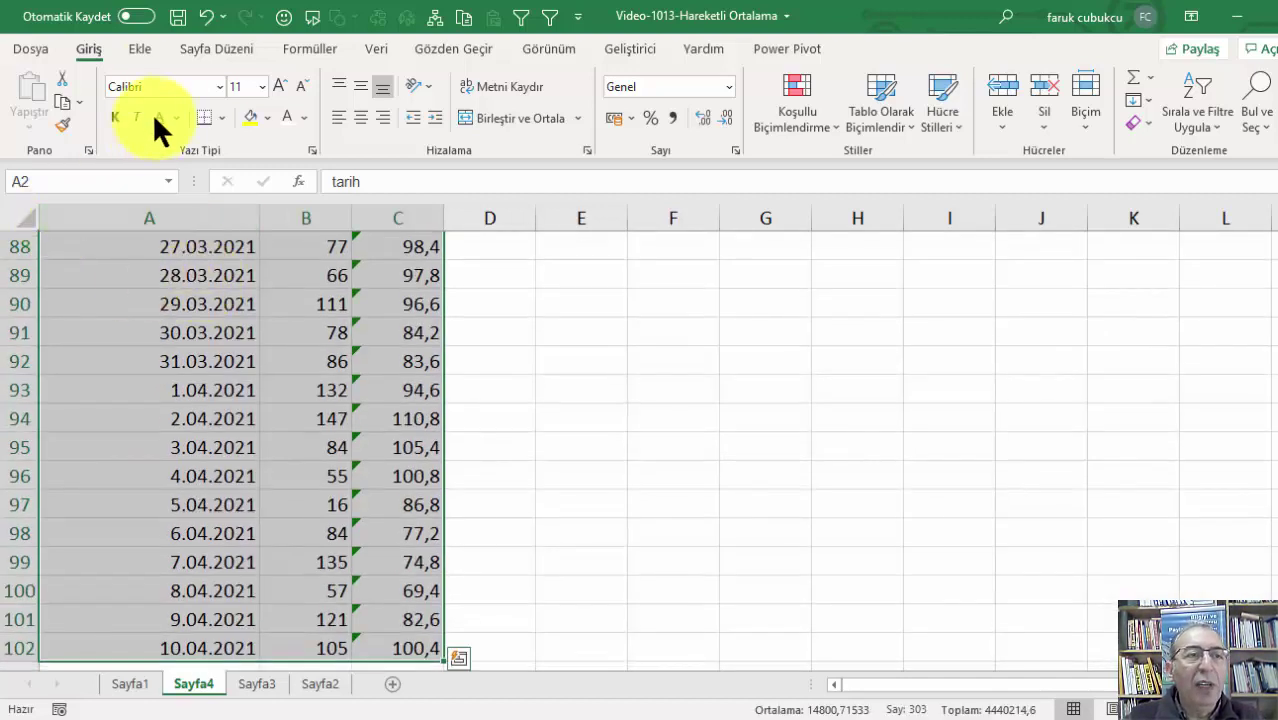
pyautogui.click(140, 48)
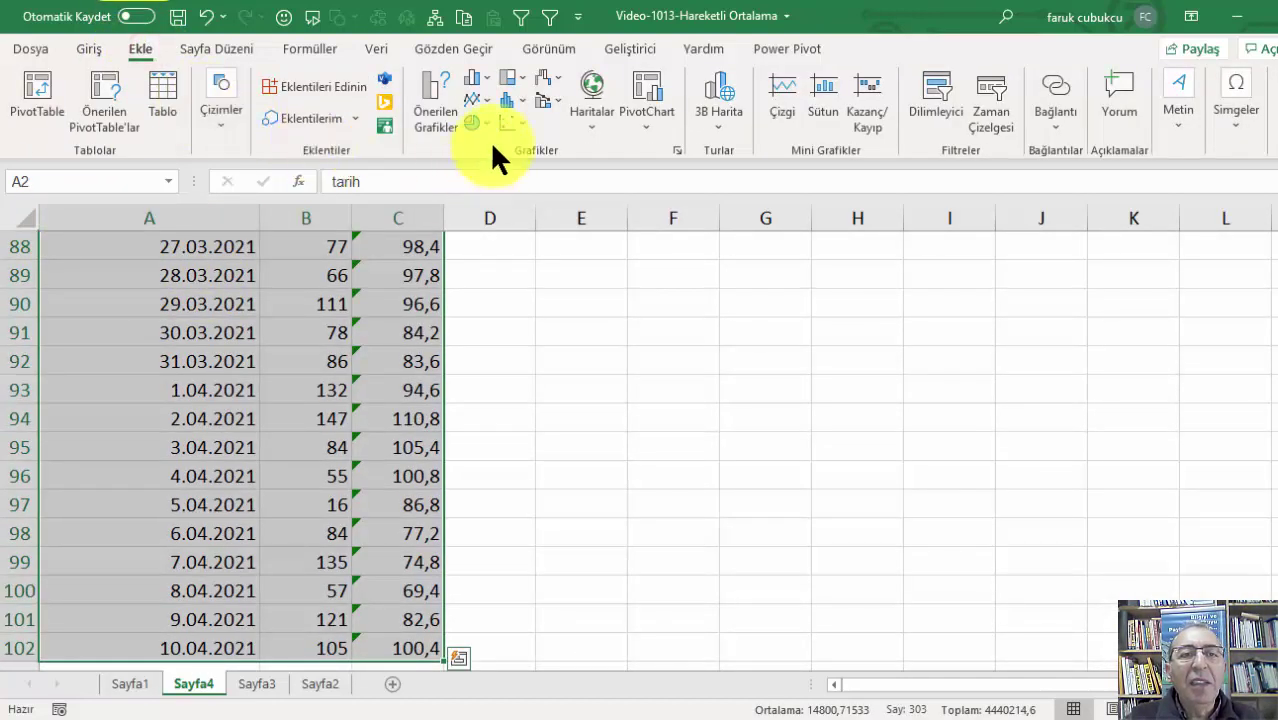
pyautogui.click(491, 97)
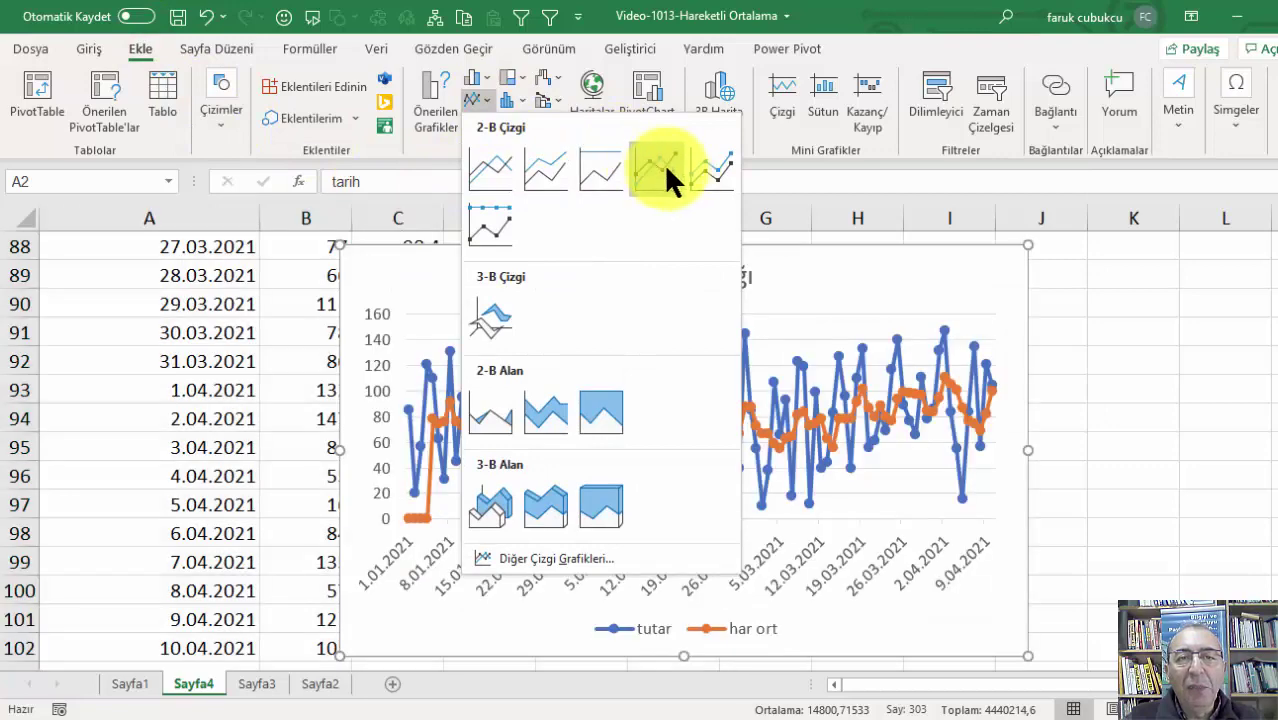
pyautogui.click(661, 165)
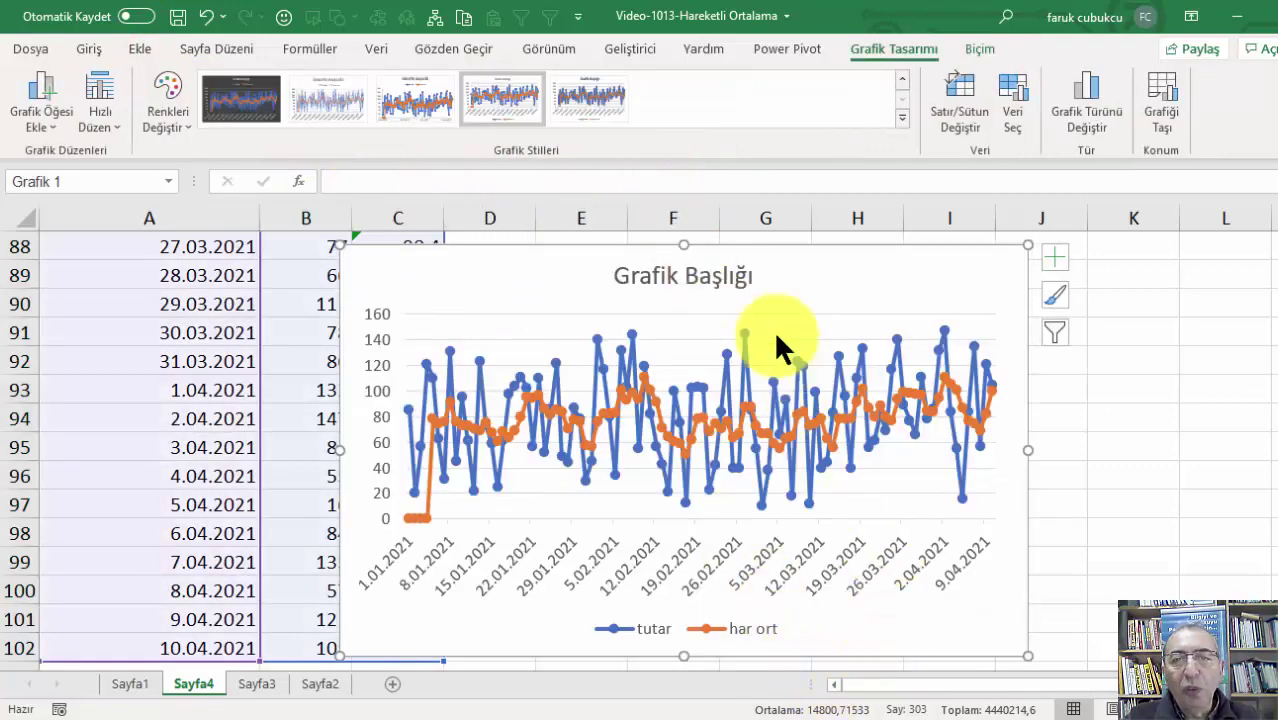
# Apply the dark chart style and position the chart beside the data
pyautogui.moveTo(803, 279); pyautogui.dragTo(865, 289)
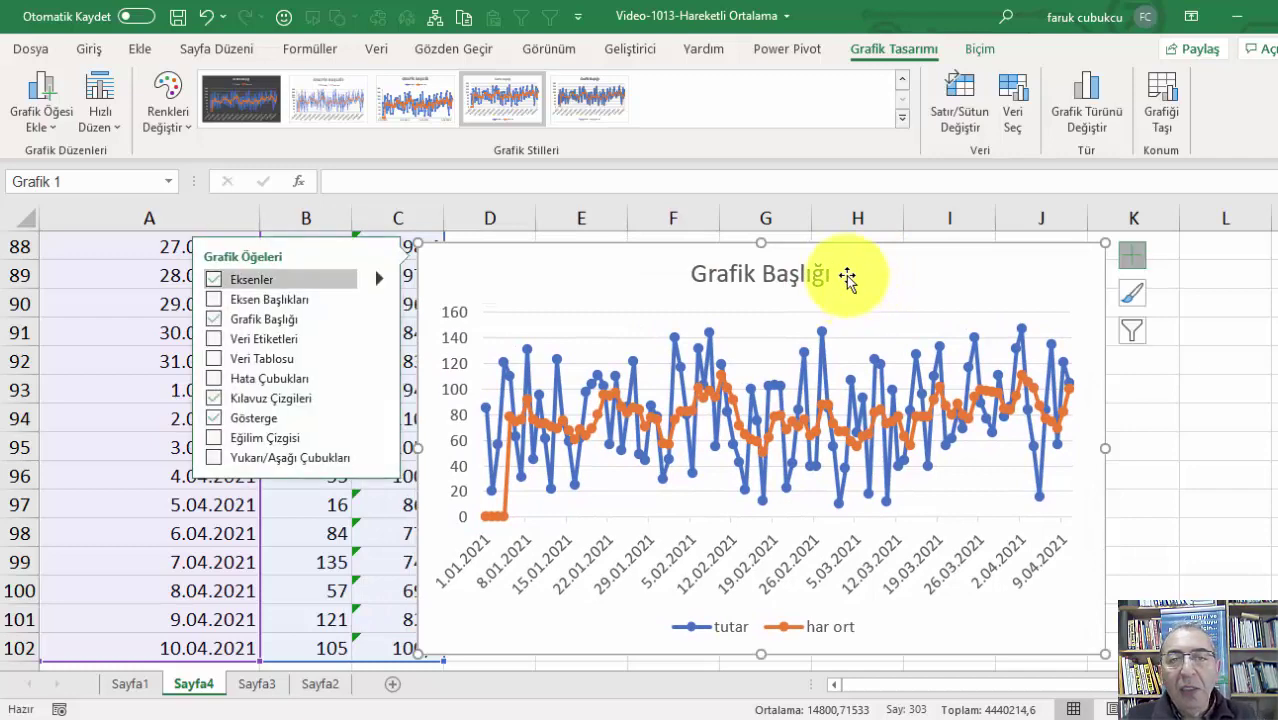
pyautogui.moveTo(848, 278); pyautogui.dragTo(906, 274)
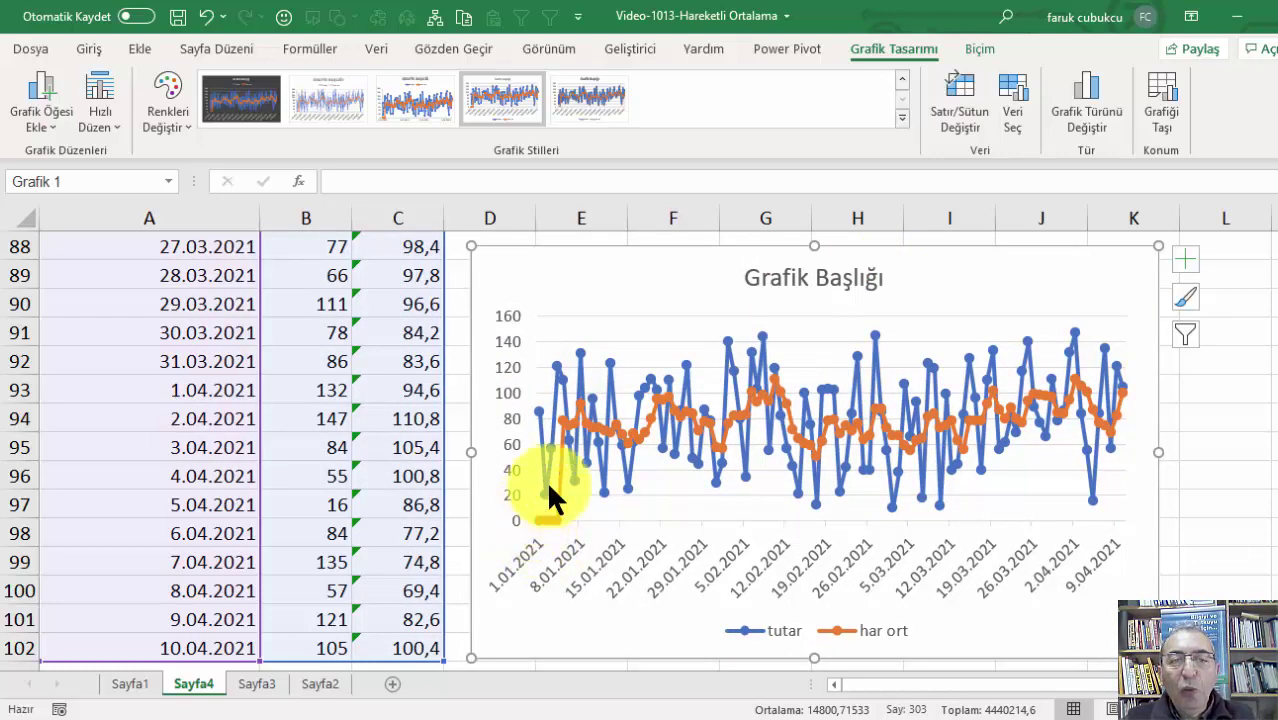
pyautogui.click(253, 97)
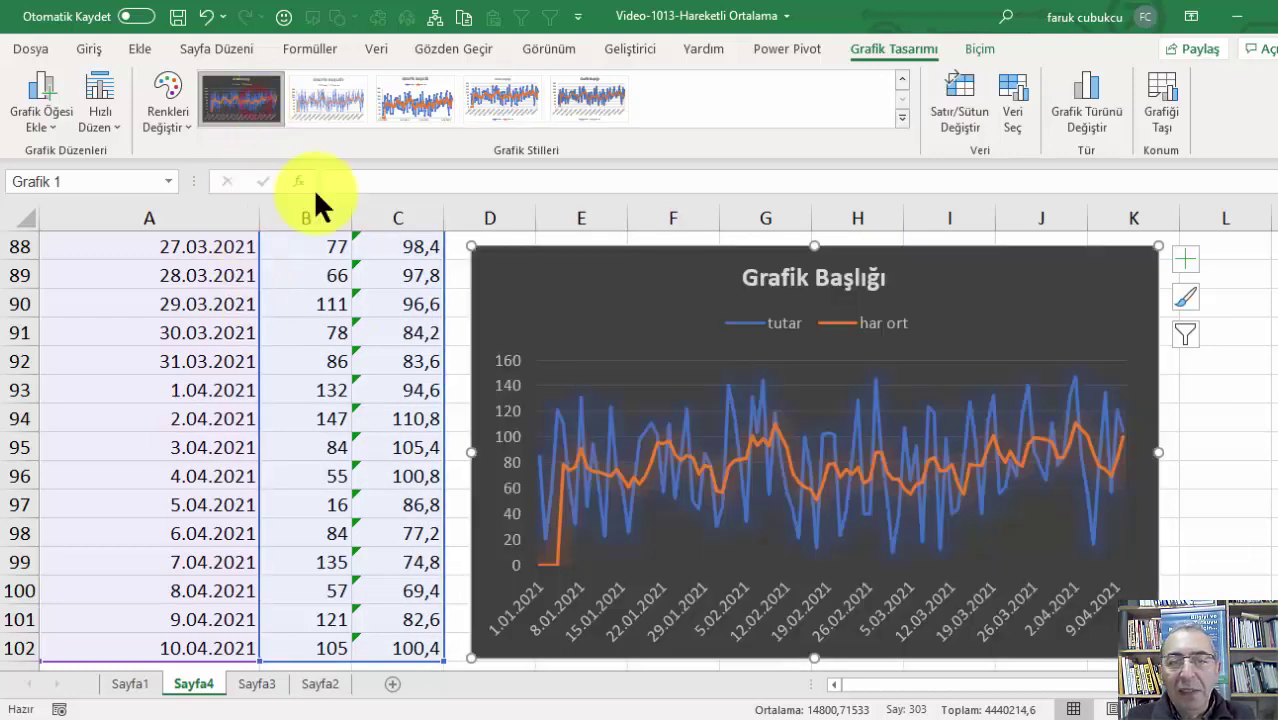
pyautogui.moveTo(474, 251); pyautogui.dragTo(442, 240)
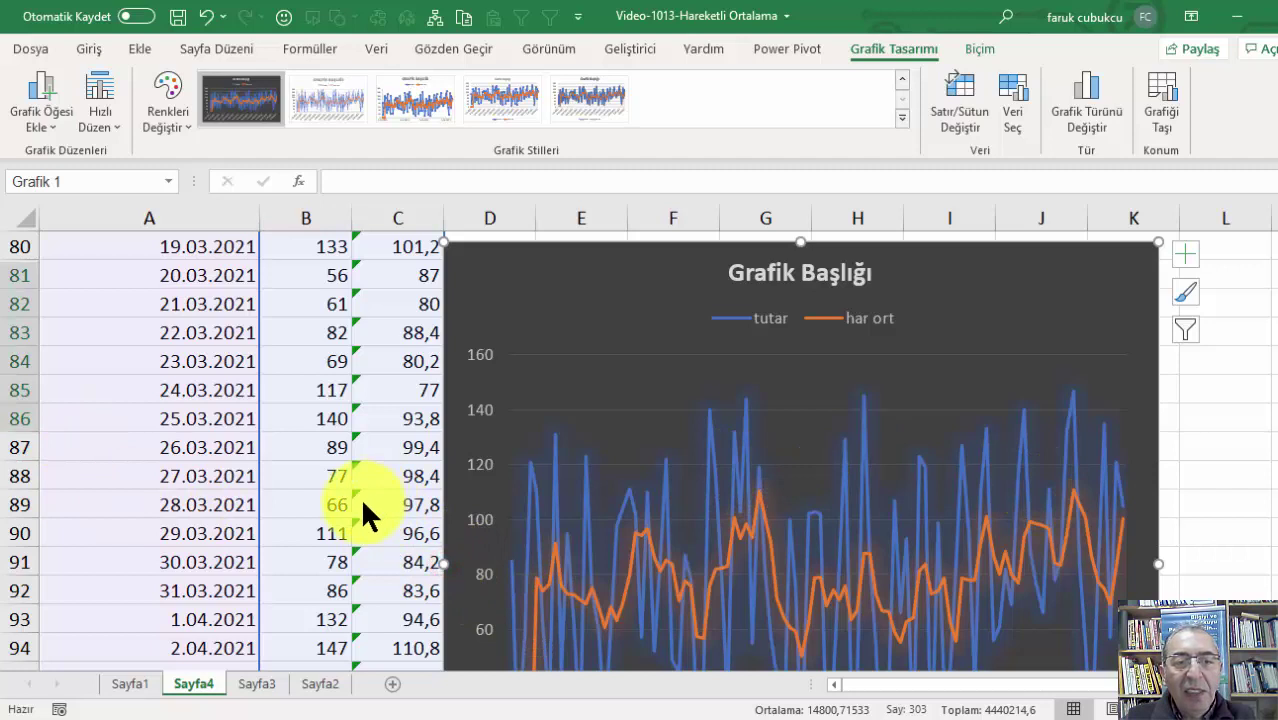
pyautogui.click(670, 376)
pyautogui.click(1226, 387)
pyautogui.click(676, 337)
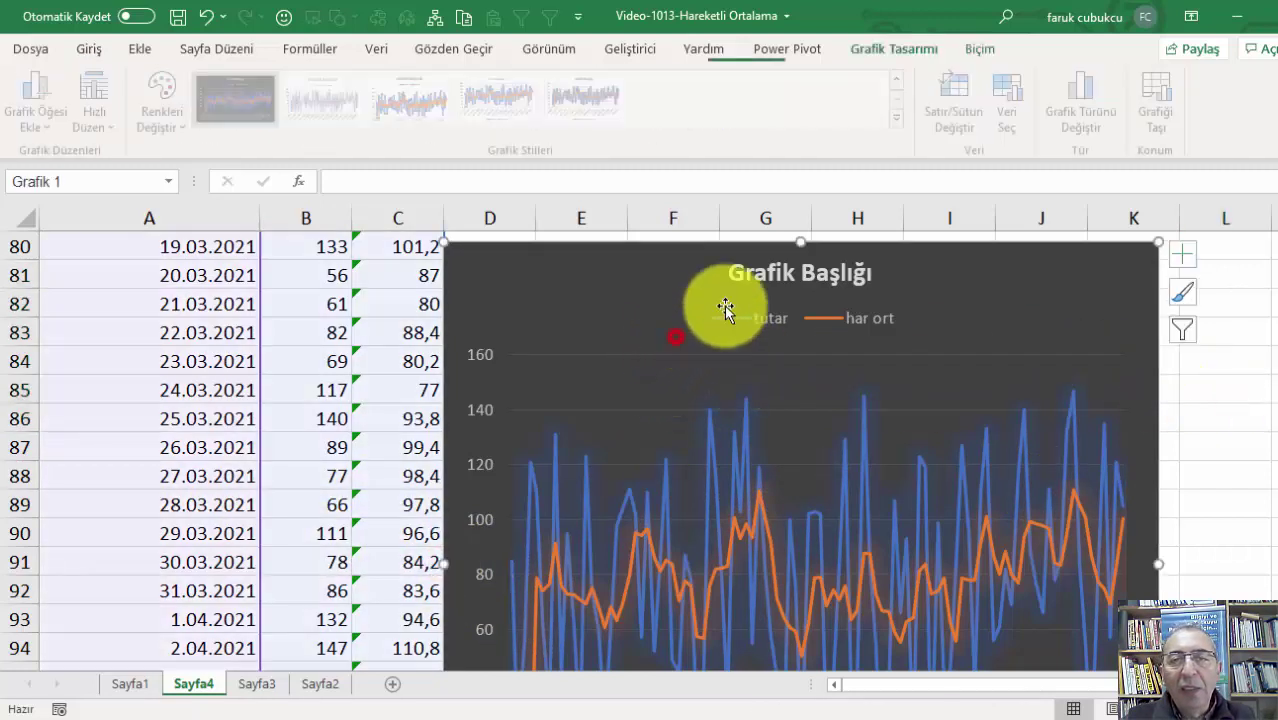
pyautogui.moveTo(799, 251); pyautogui.dragTo(780, 434)
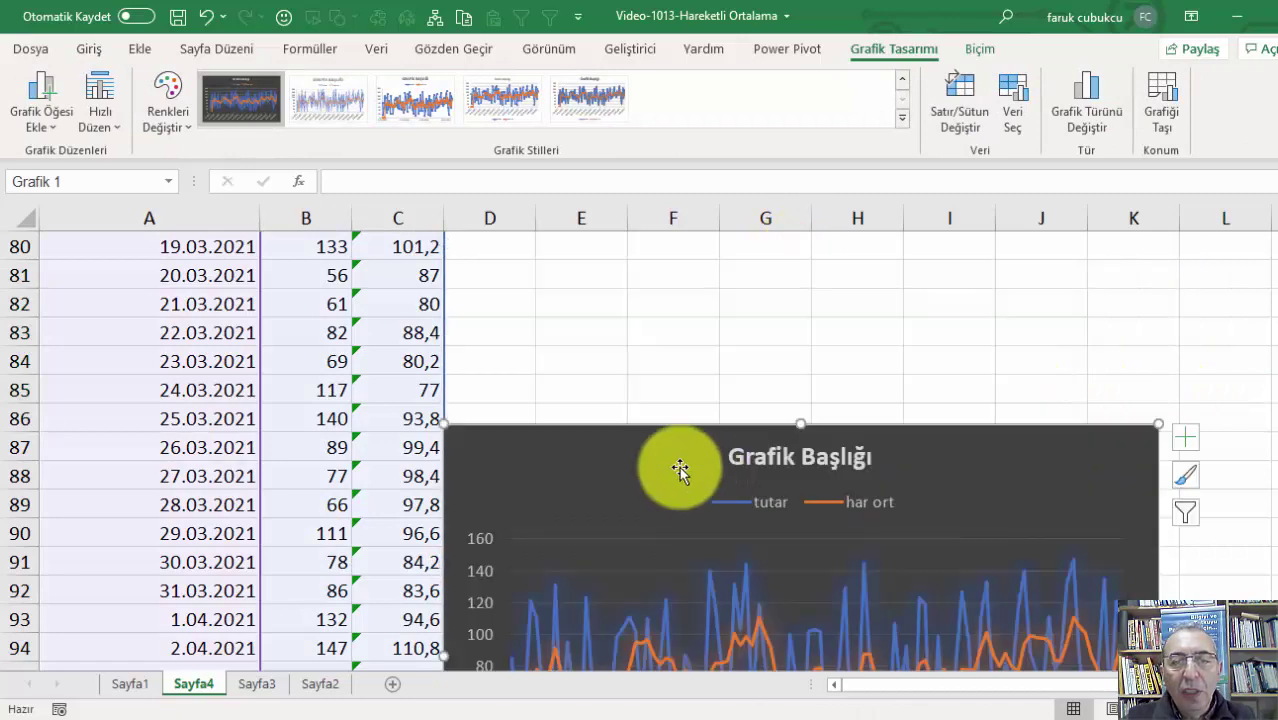
pyautogui.moveTo(679, 470); pyautogui.dragTo(683, 284)
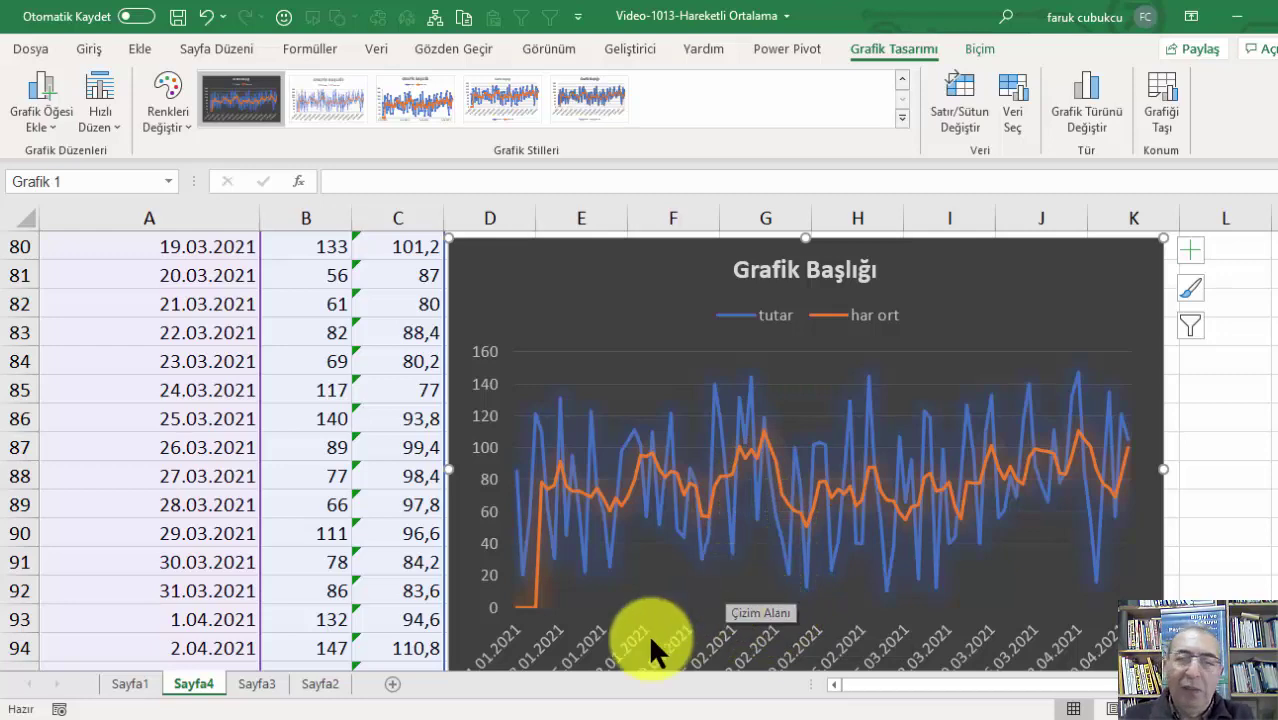
pyautogui.scroll(5, 618, 651)
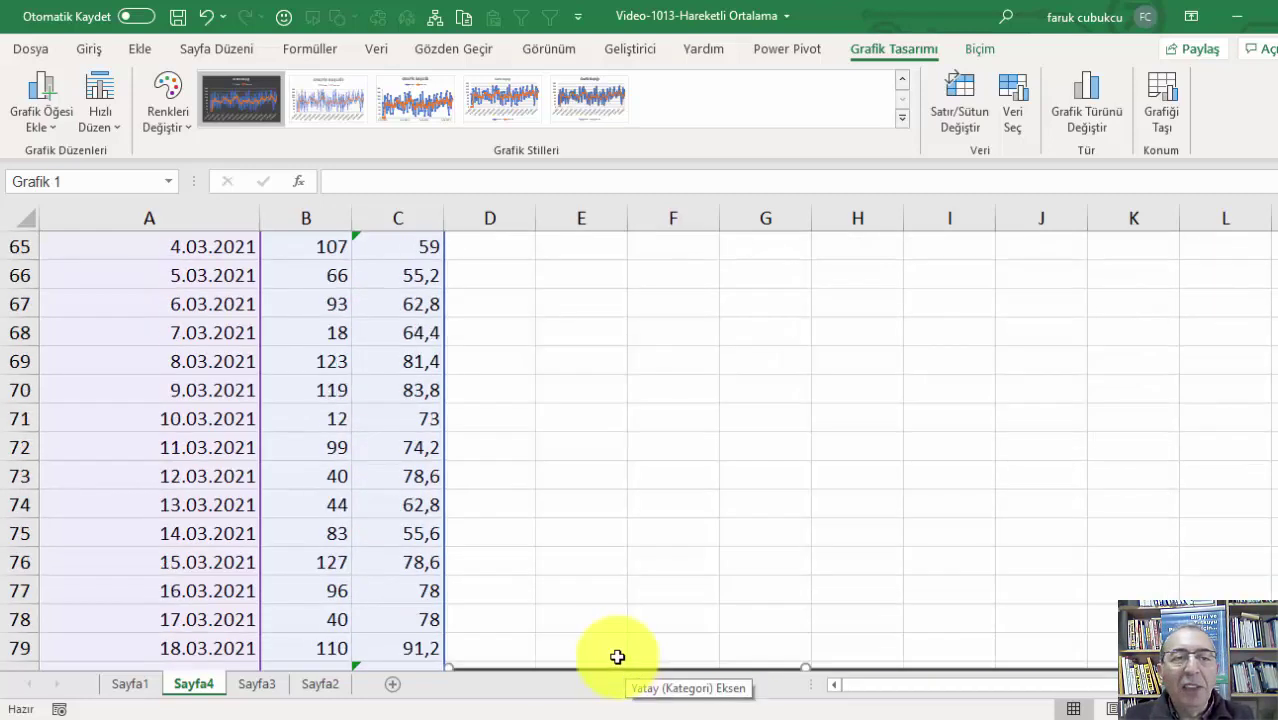
pyautogui.scroll(4, 618, 657)
pyautogui.scroll(5, 610, 656)
pyautogui.scroll(4, 602, 662)
pyautogui.scroll(8, 599, 662)
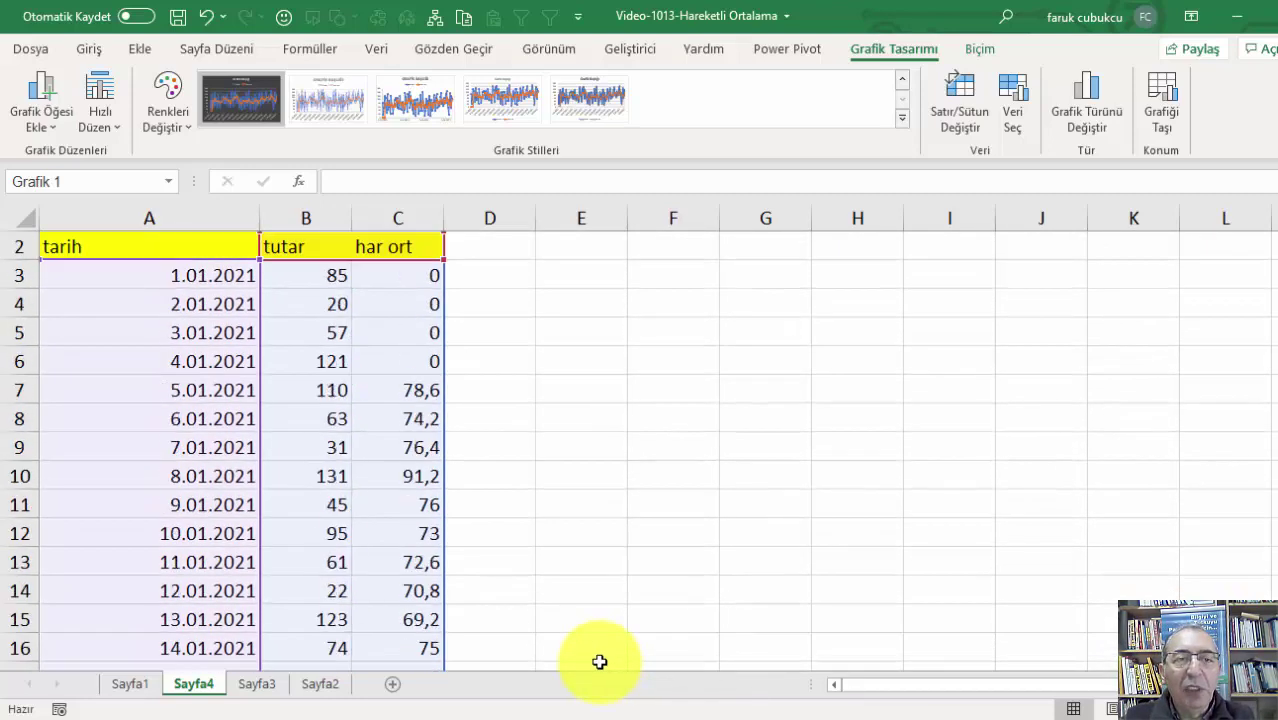
pyautogui.click(401, 393)
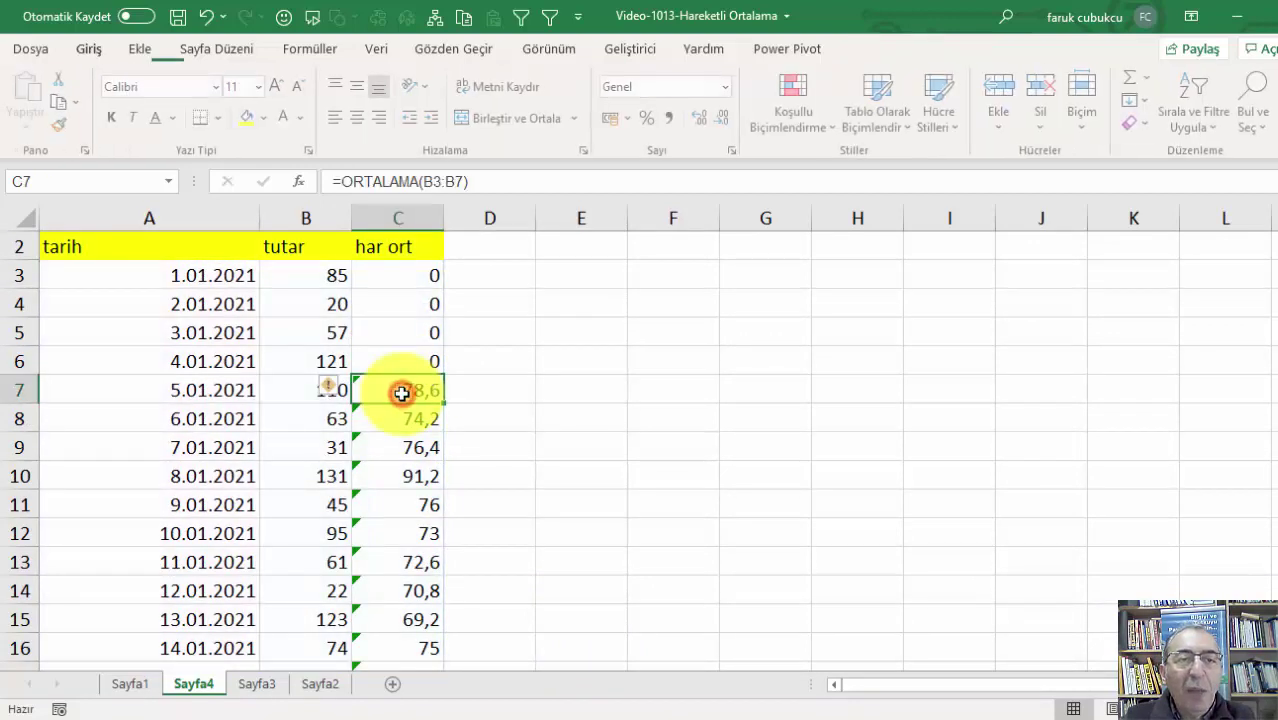
pyautogui.doubleClick(401, 393)
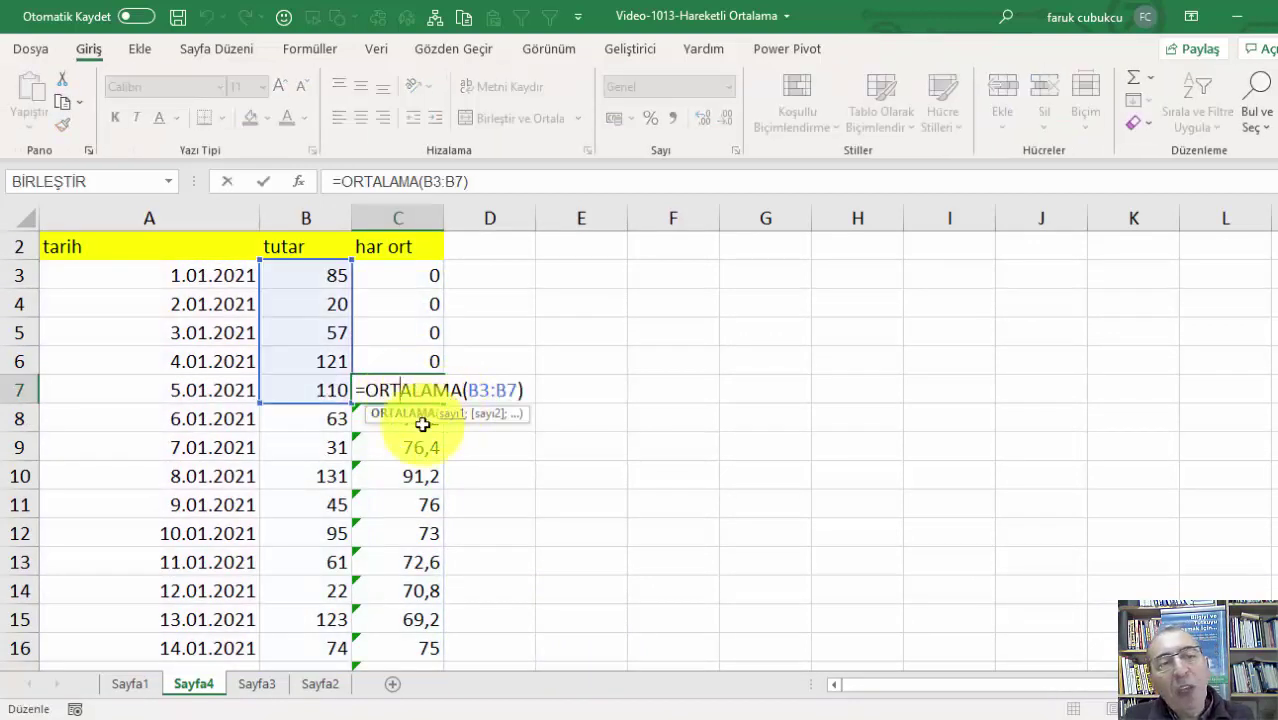
pyautogui.click(400, 478)
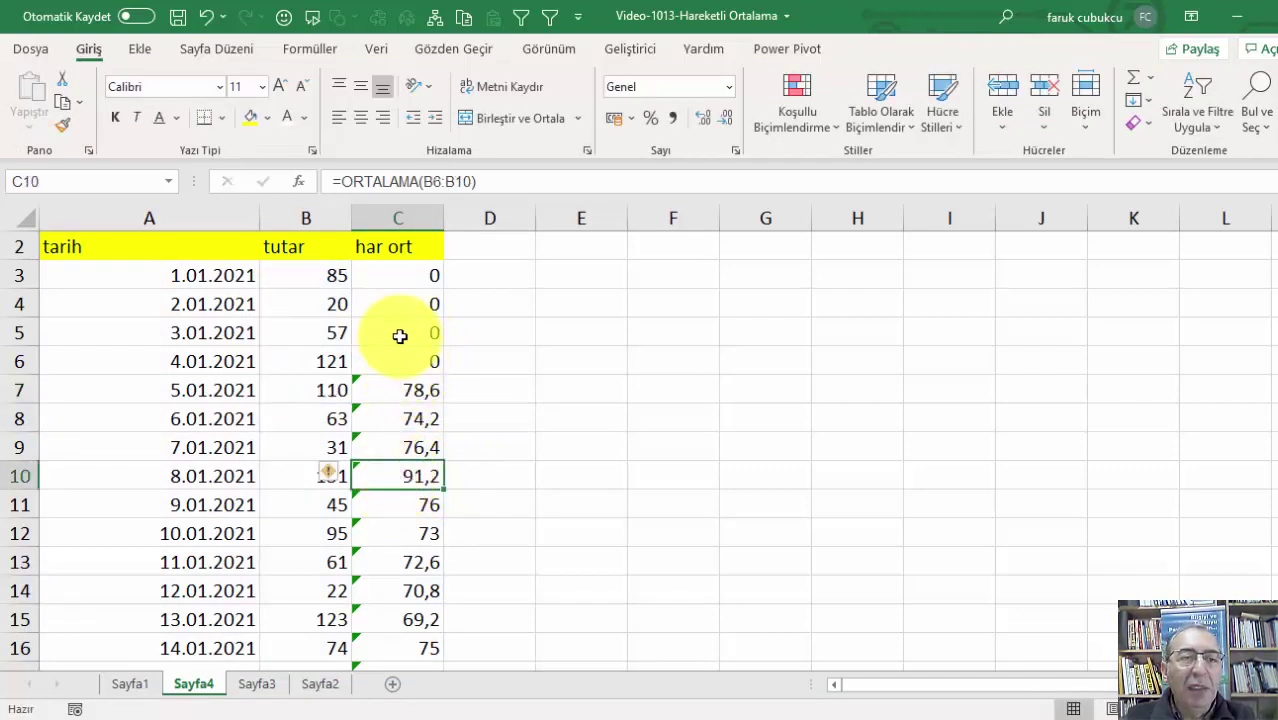
pyautogui.click(216, 248)
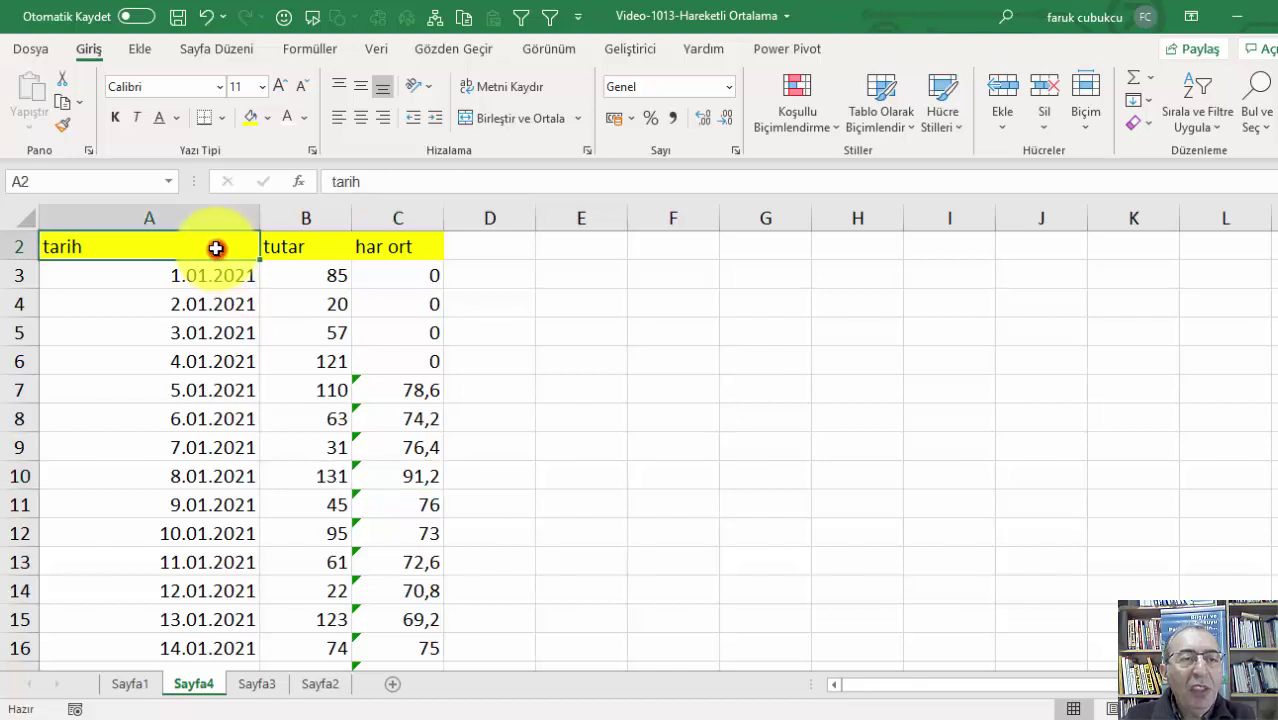
pyautogui.hotkey('shift', 'Right')
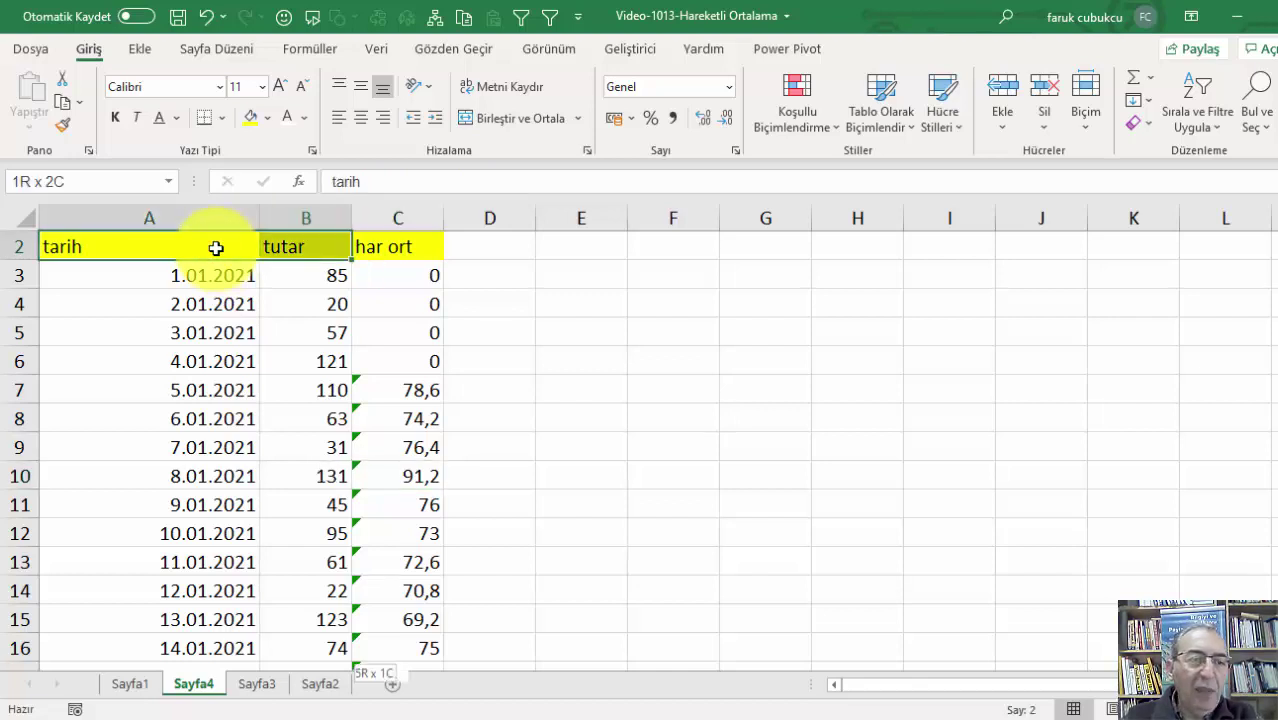
pyautogui.hotkey('ctrl', 'shift', 'Down')
pyautogui.click(476, 382)
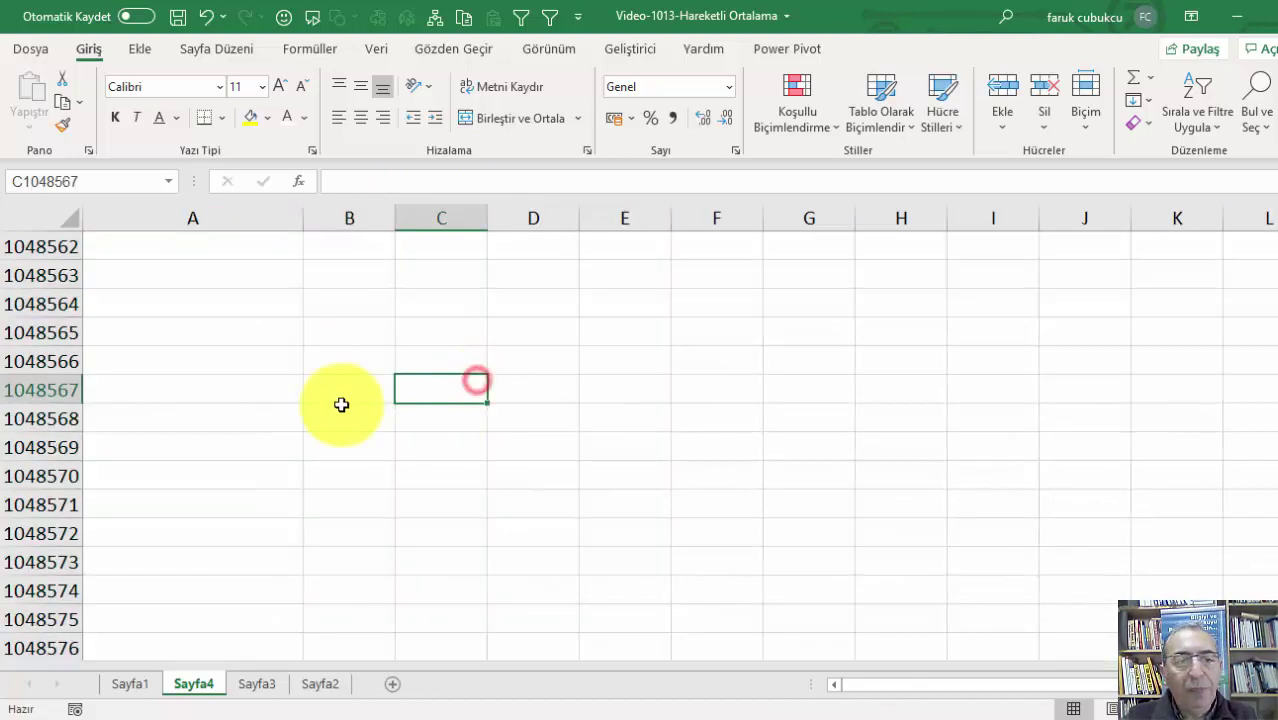
pyautogui.click(342, 361)
pyautogui.hotkey('ctrl', 'Up')
pyautogui.press('Down')
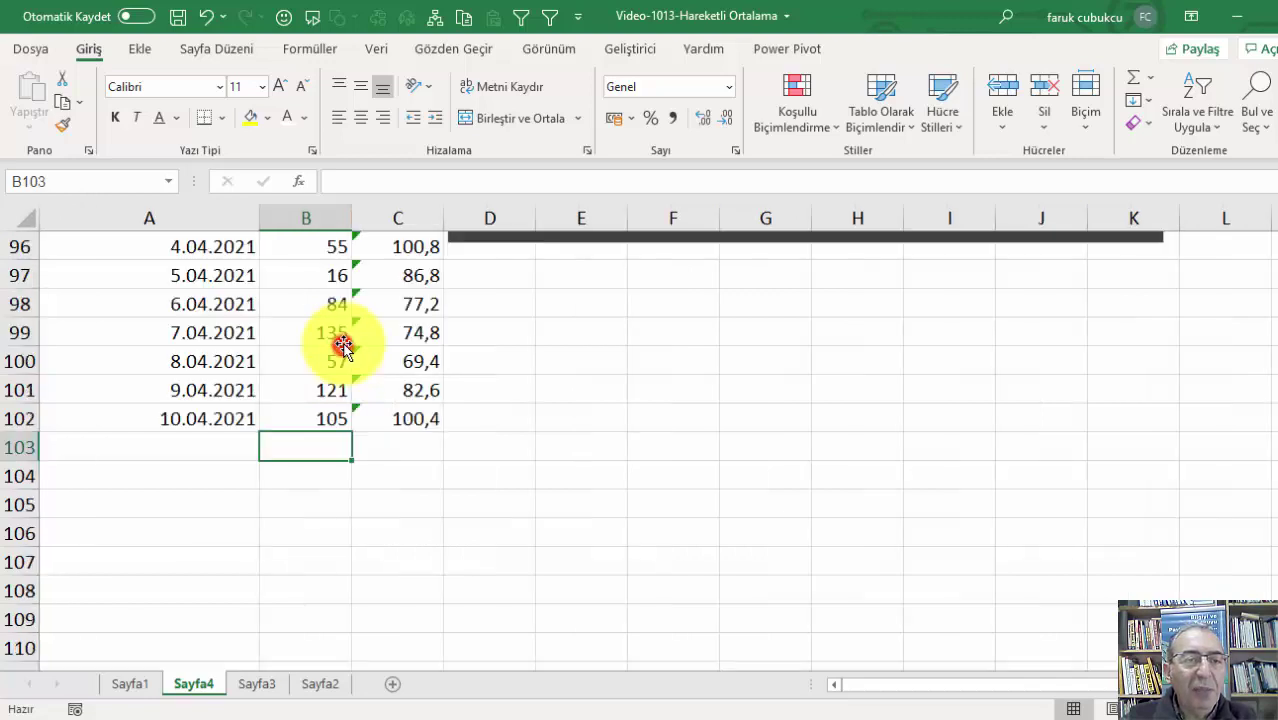
pyautogui.scroll(12, 333, 346)
pyautogui.scroll(10, 333, 350)
# Select A2:B21 and insert a line chart with markers of the tutar amounts
pyautogui.scroll(10, 305, 350)
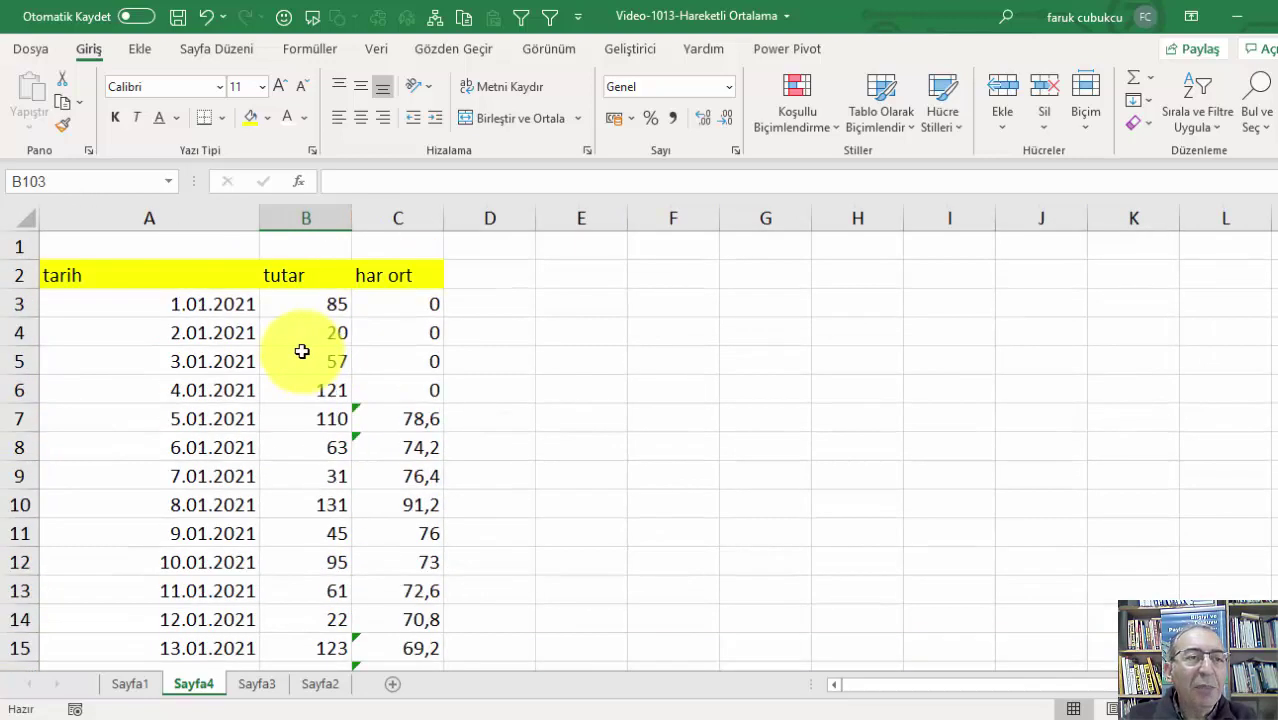
pyautogui.moveTo(140, 280)
pyautogui.mouseDown()
pyautogui.moveTo(311, 606)
pyautogui.moveTo(305, 655)
pyautogui.moveTo(290, 583)
pyautogui.mouseUp()
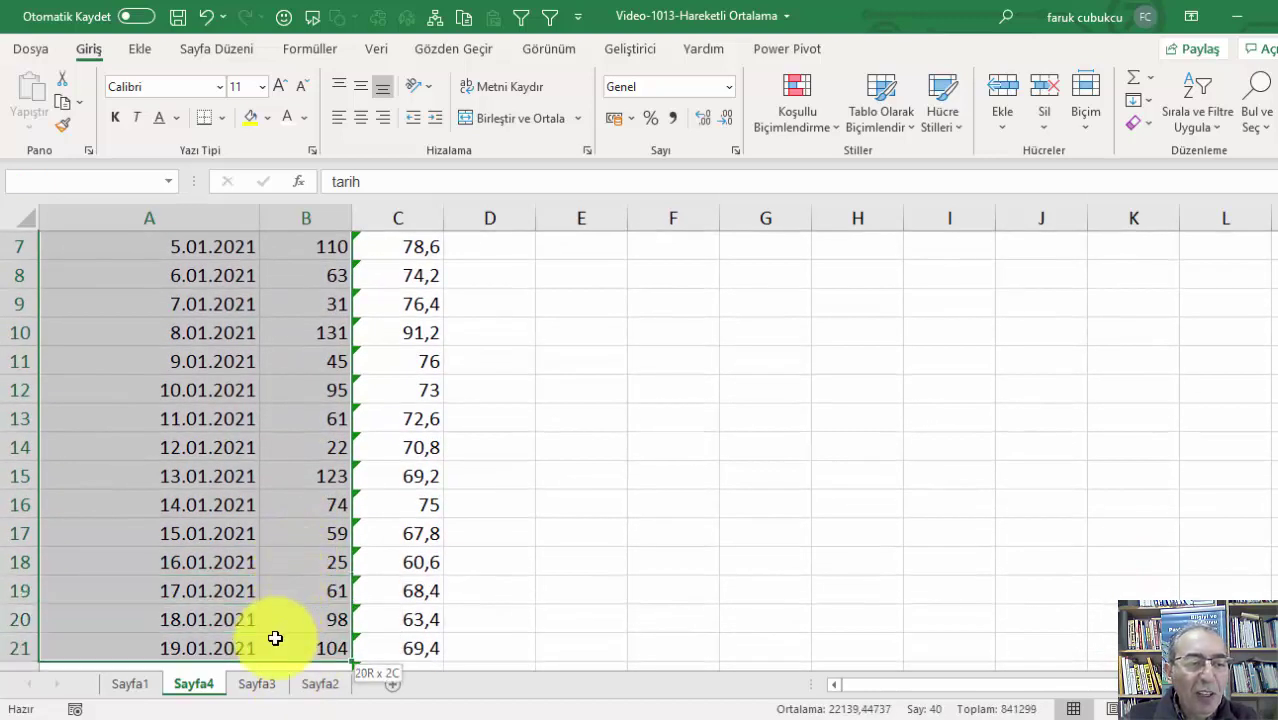
pyautogui.moveTo(290, 583); pyautogui.dragTo(277, 632)
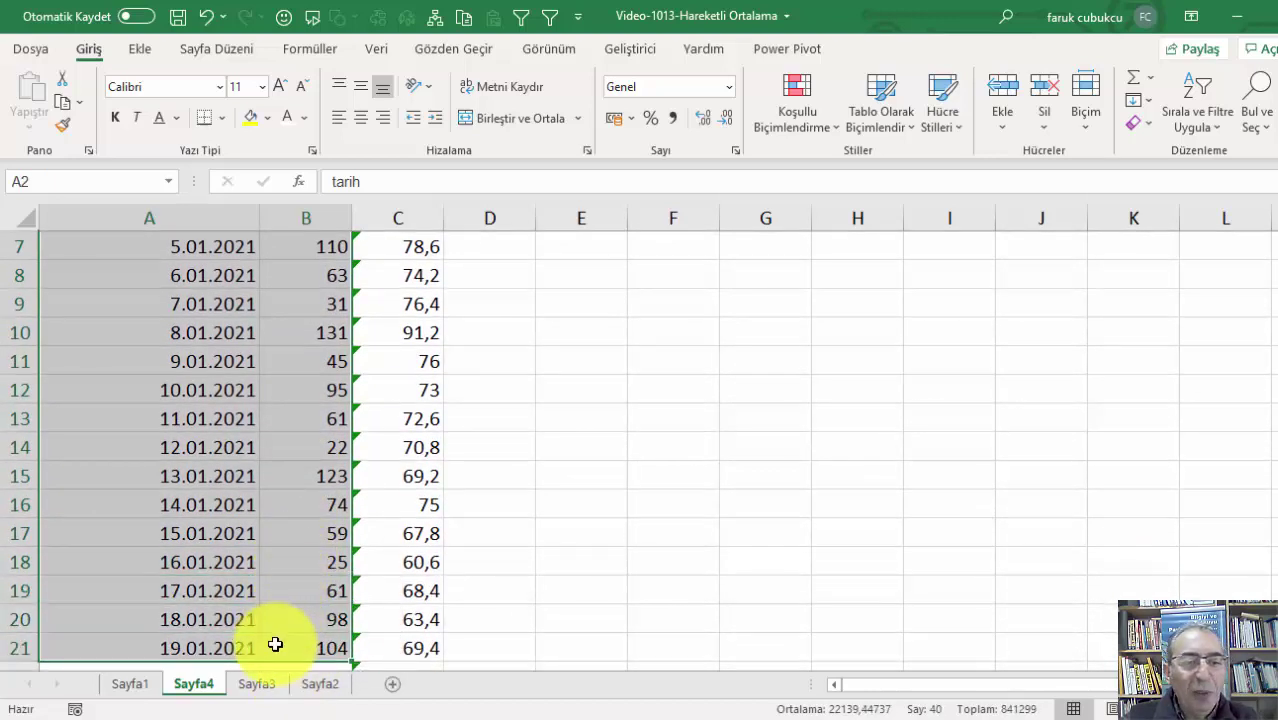
pyautogui.click(142, 49)
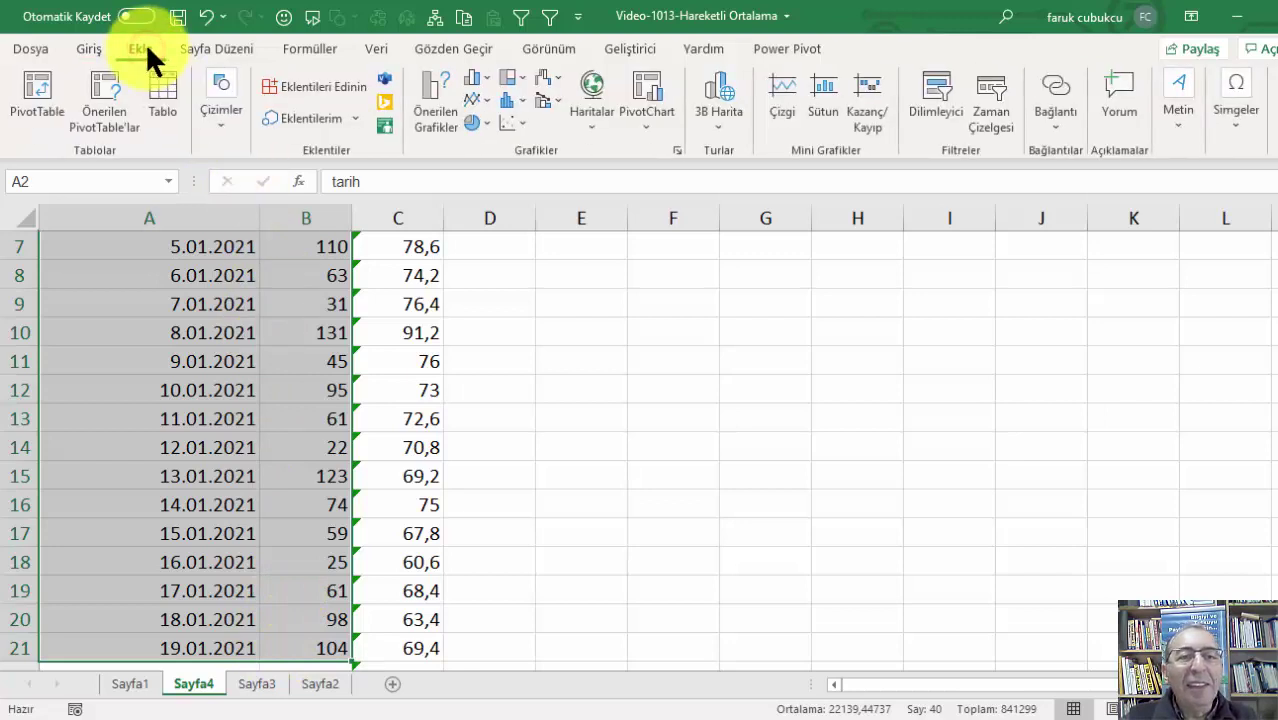
pyautogui.click(484, 100)
pyautogui.click(648, 168)
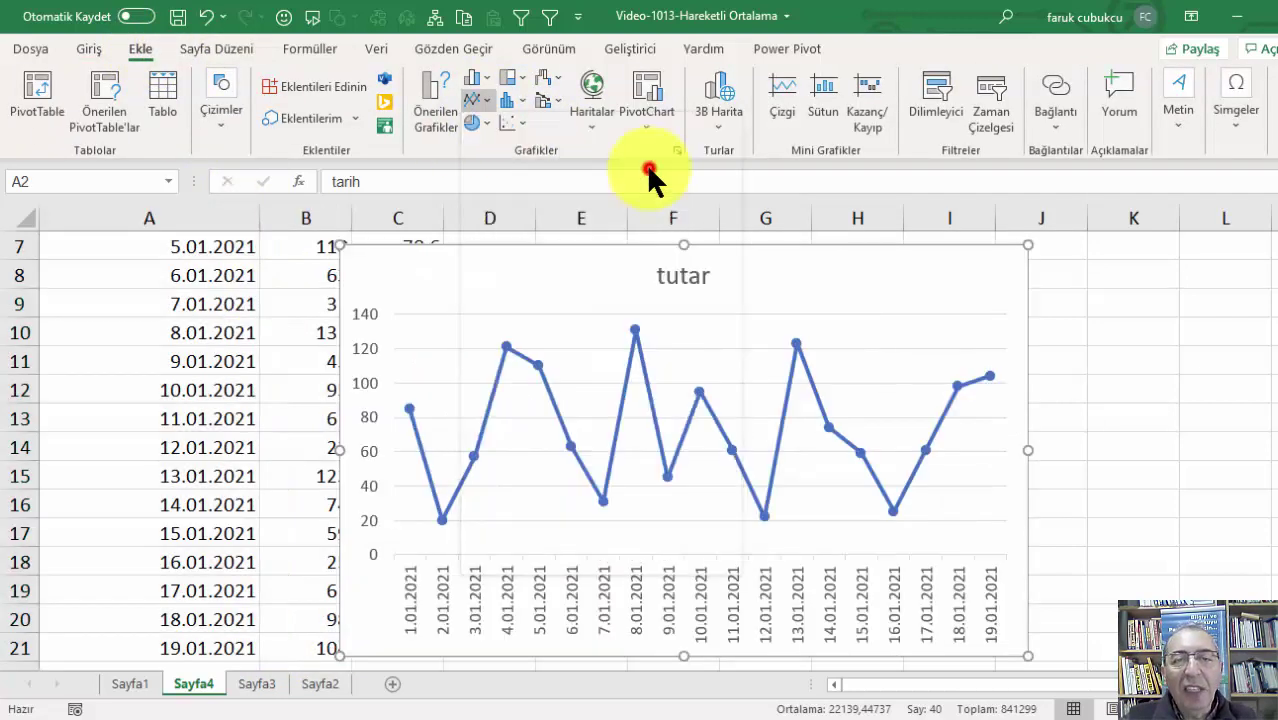
# Move the new chart right and give it the dark chart style
pyautogui.moveTo(456, 277)
pyautogui.mouseDown()
pyautogui.moveTo(558, 283)
pyautogui.moveTo(436, 280)
pyautogui.mouseUp()
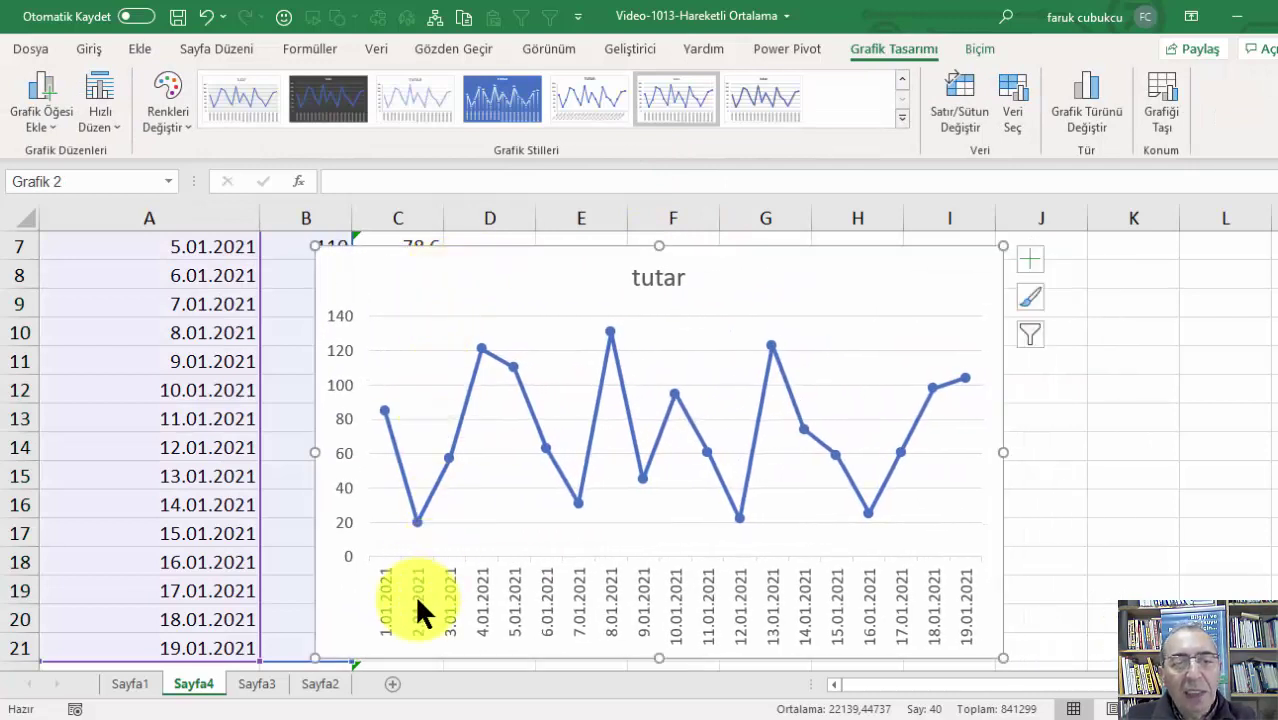
pyautogui.click(327, 88)
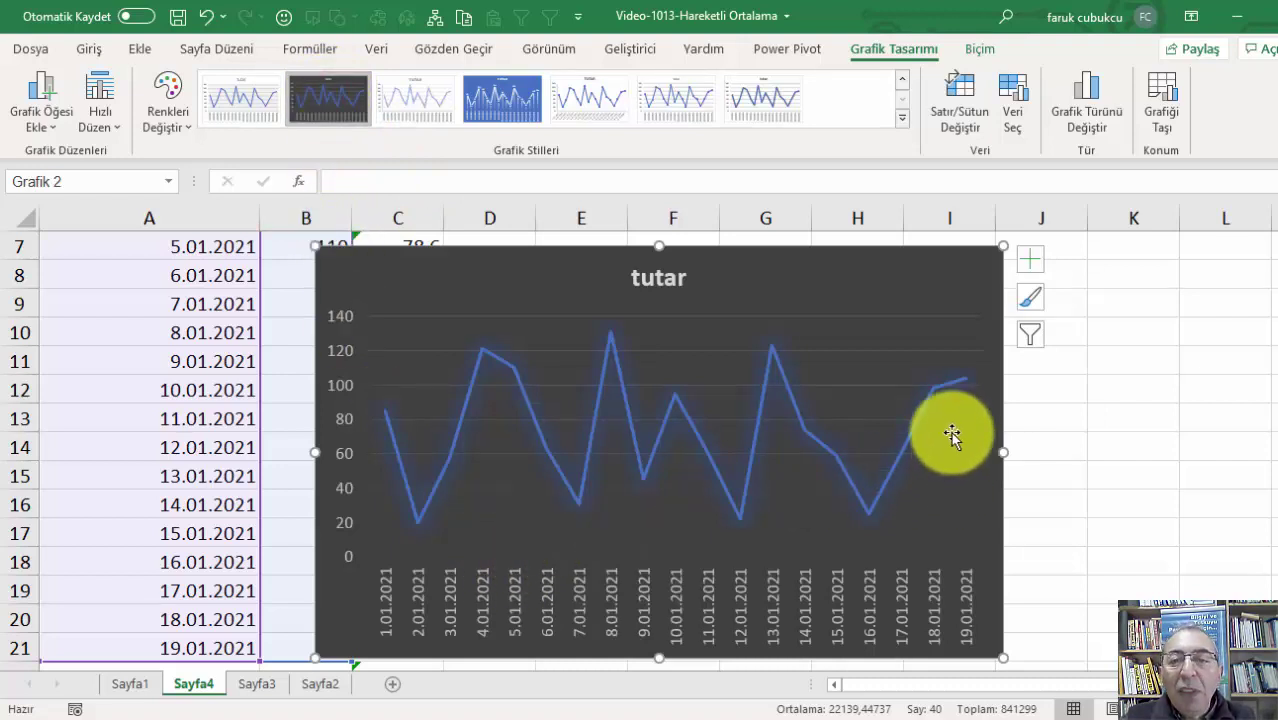
pyautogui.click(939, 387)
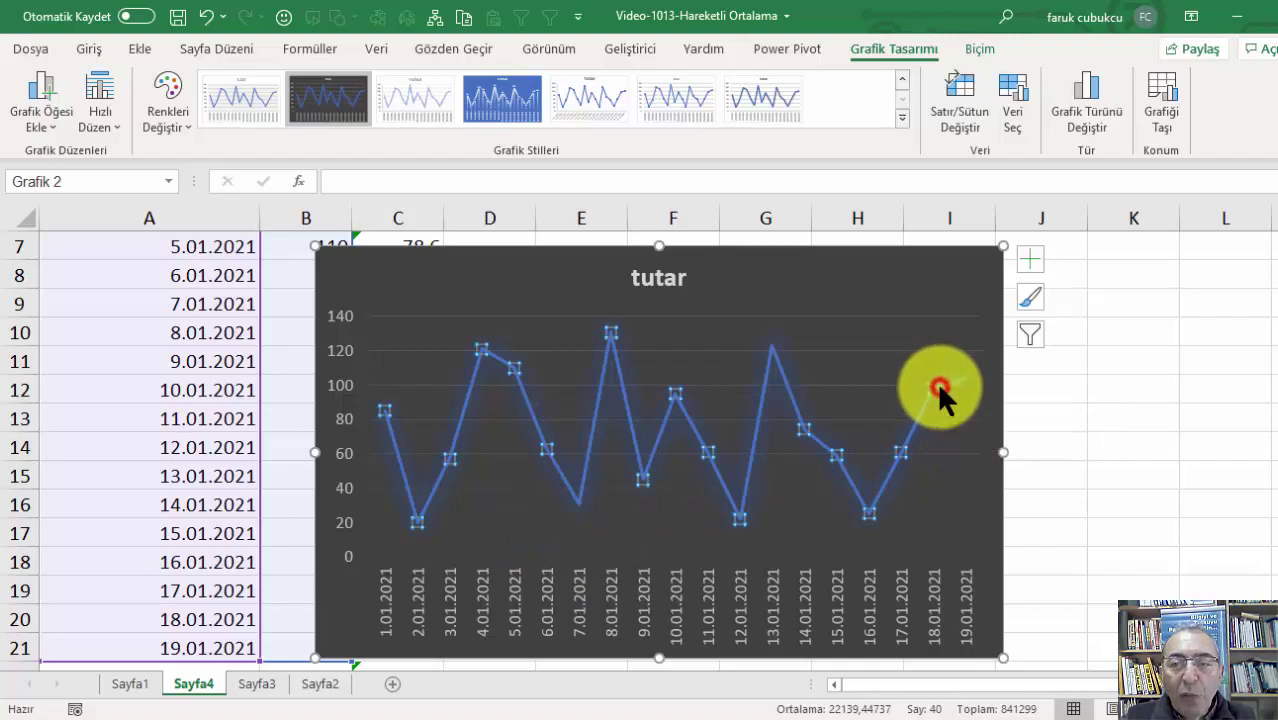
# Add a trendline to the tutar series of the chart
pyautogui.rightClick(799, 414)
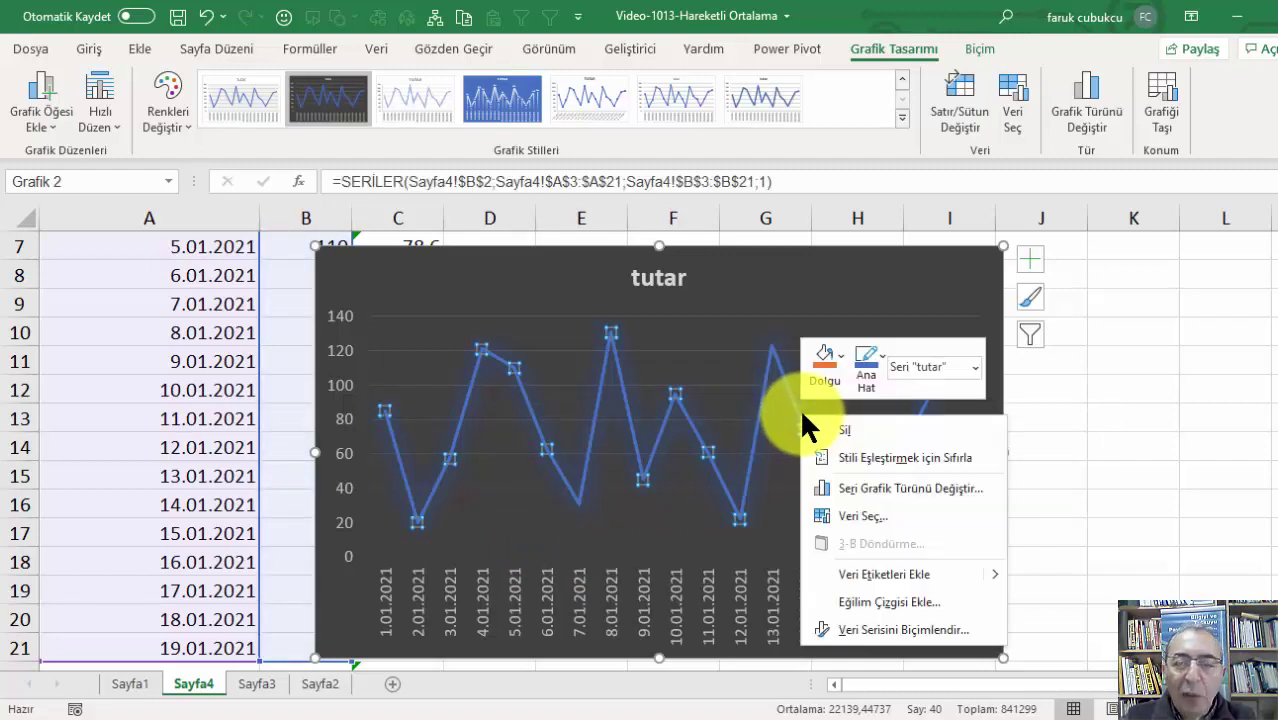
pyautogui.click(882, 598)
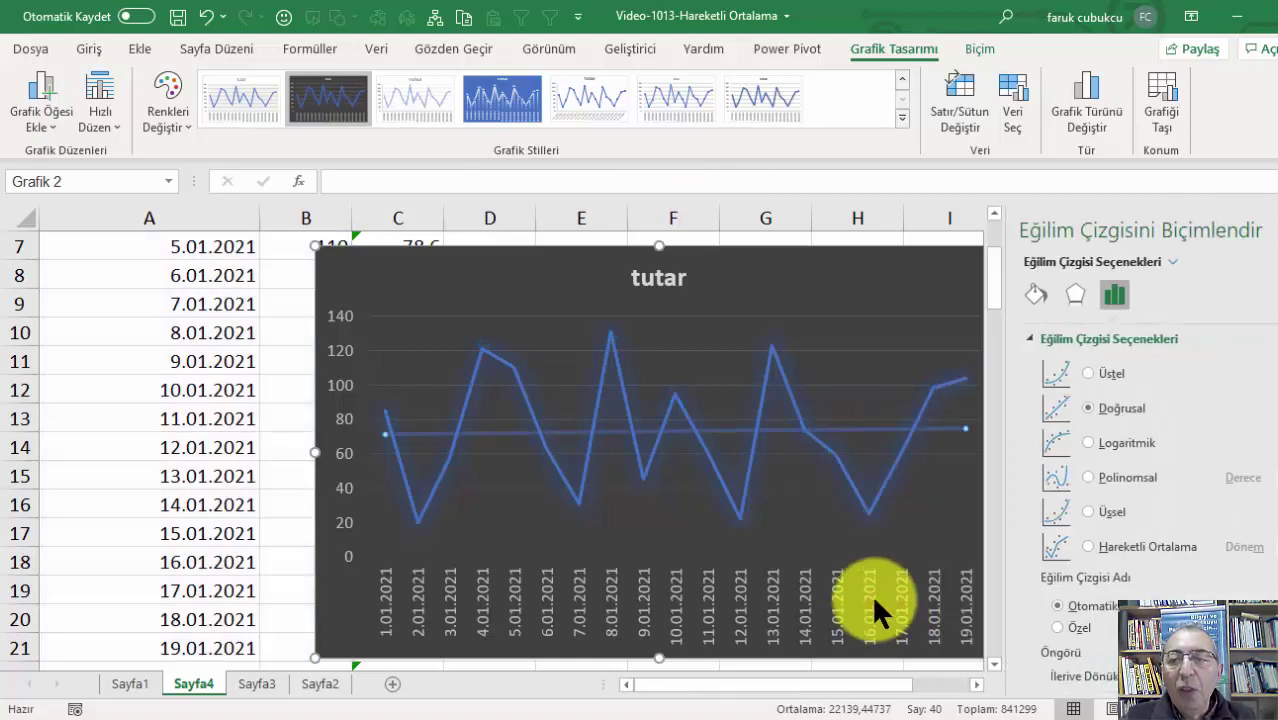
pyautogui.scroll(-1, 880, 547)
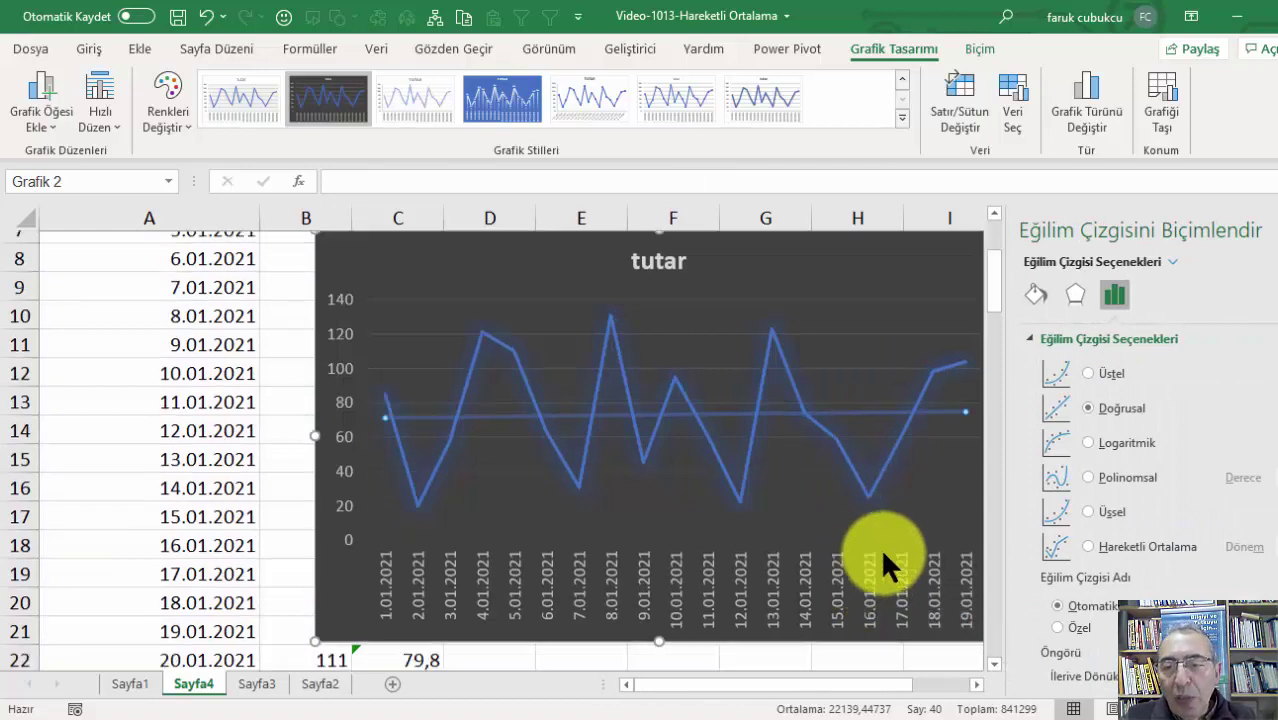
pyautogui.scroll(-1, 880, 547)
pyautogui.scroll(2, 965, 556)
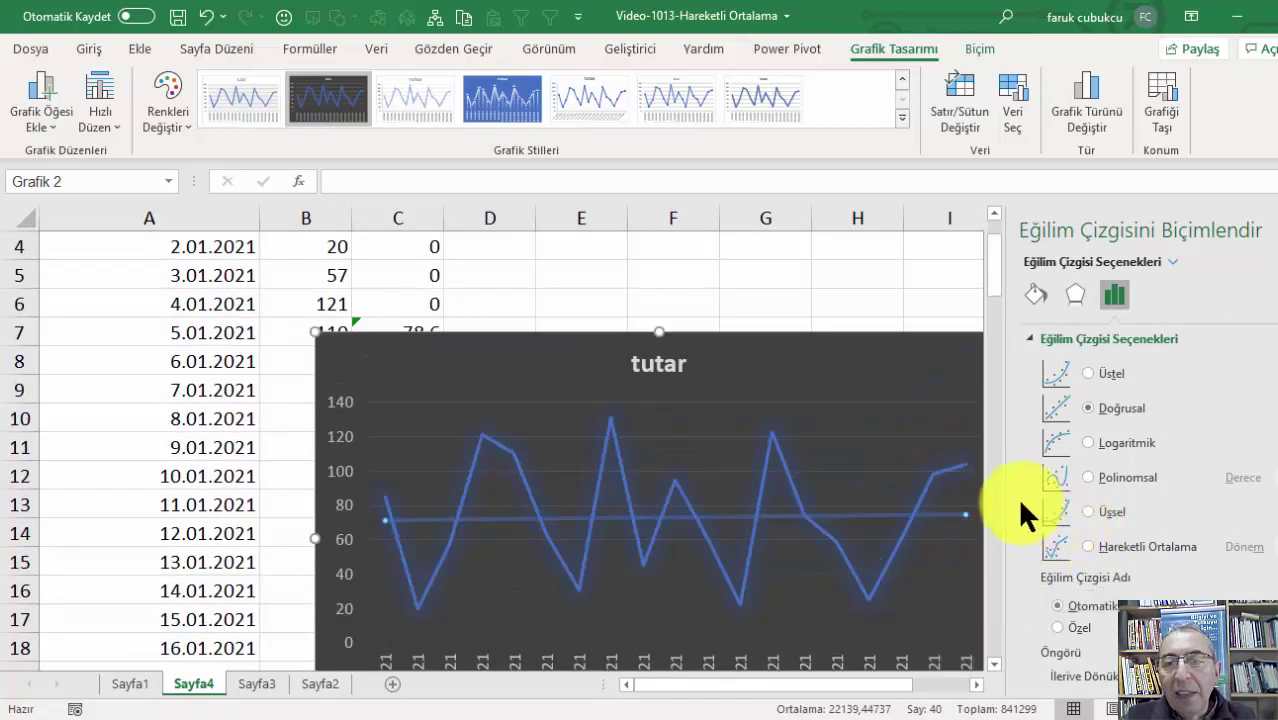
pyautogui.scroll(-1, 1020, 505)
pyautogui.scroll(-1, 947, 556)
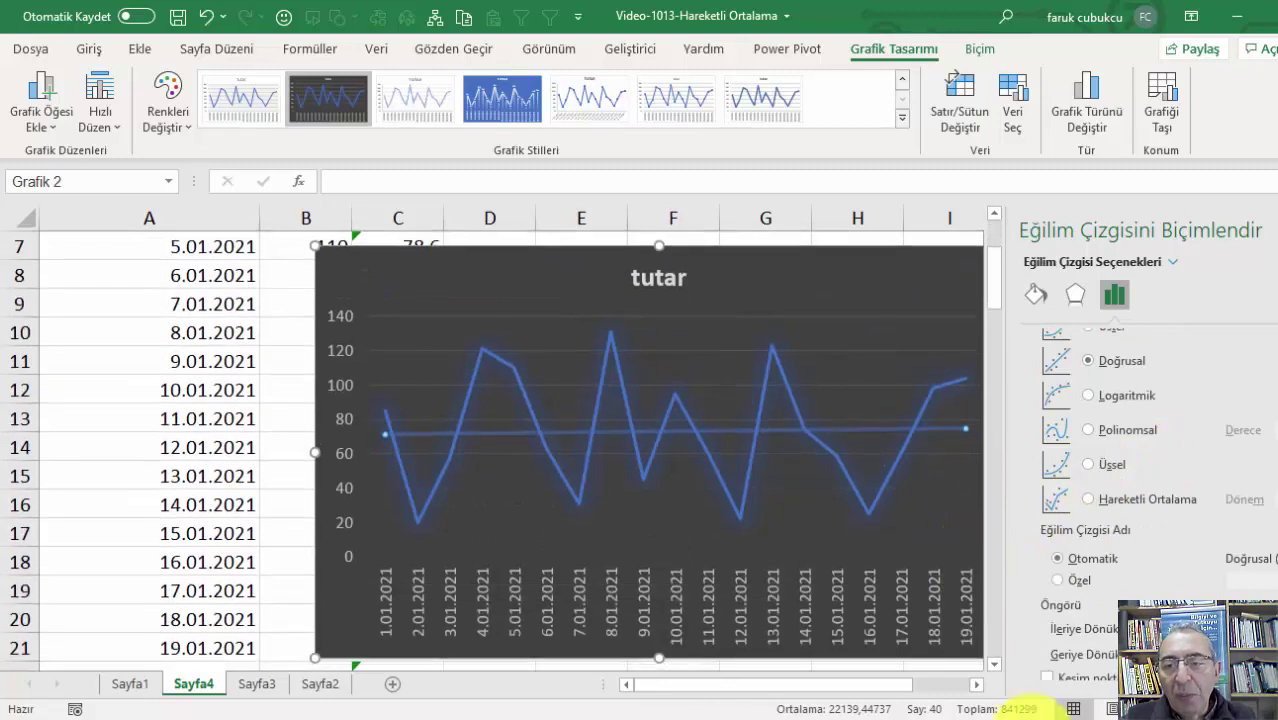
pyautogui.scroll(-1, 1256, 588)
pyautogui.scroll(-1, 1256, 588)
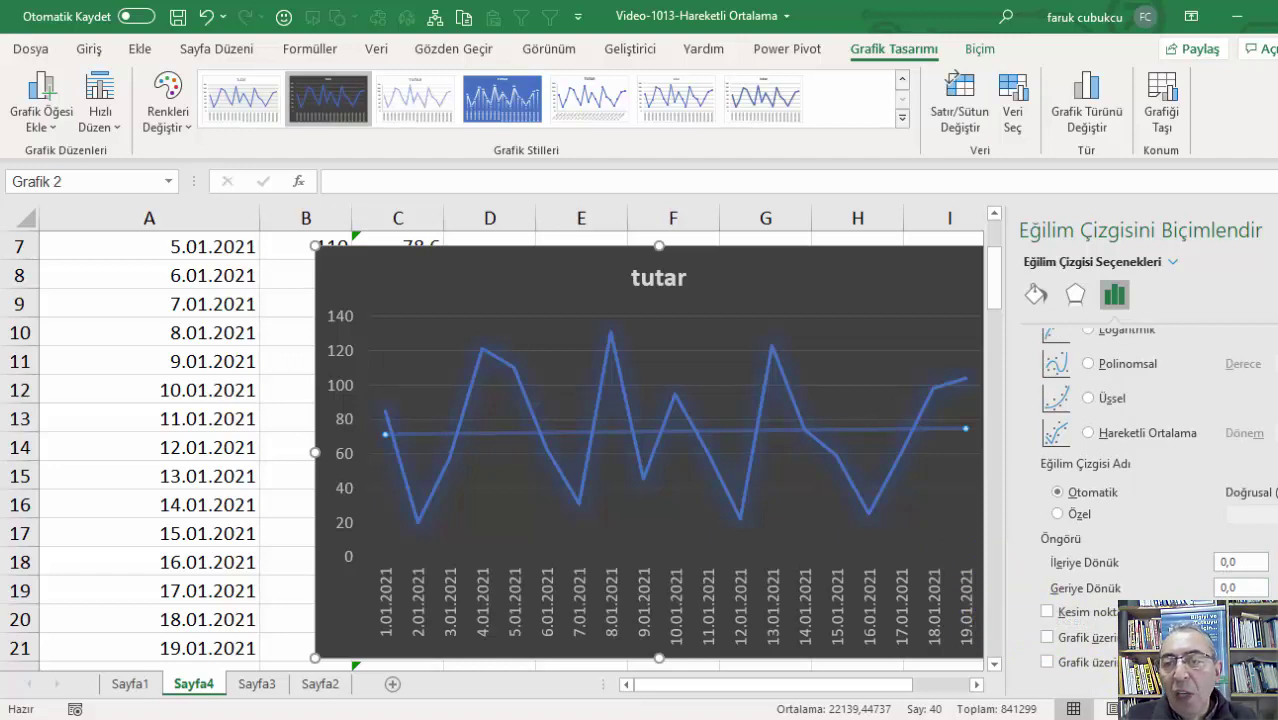
pyautogui.scroll(2, 1148, 450)
# Change the trendline to a 4-period moving average and close the Format Trendline pane
pyautogui.click(1116, 528)
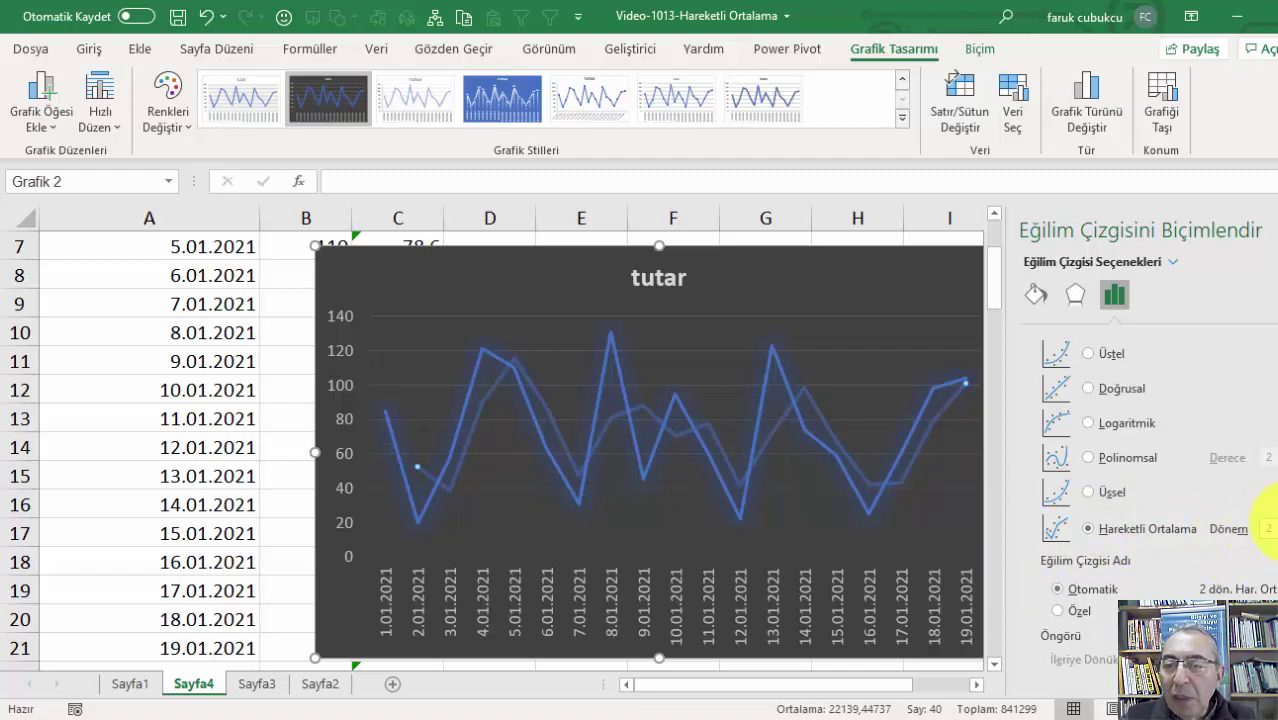
pyautogui.click(1272, 525)
pyautogui.click(1272, 525)
pyautogui.click(1272, 525)
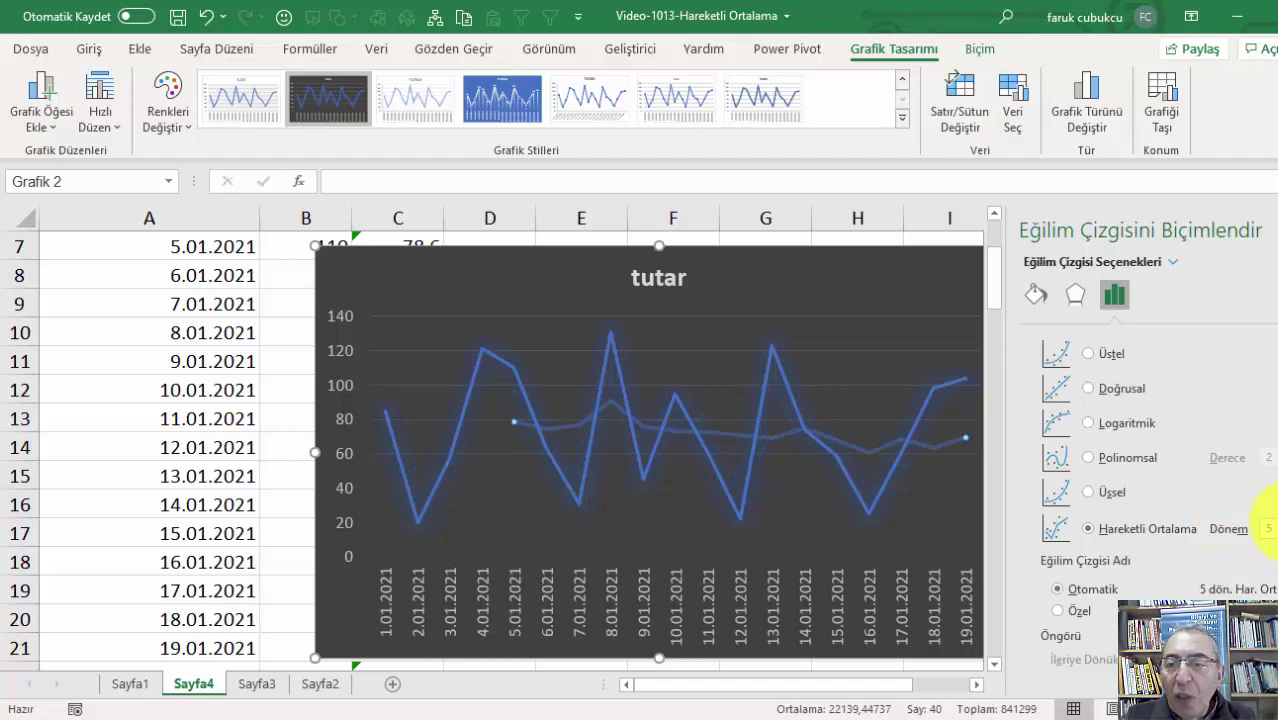
pyautogui.click(1272, 525)
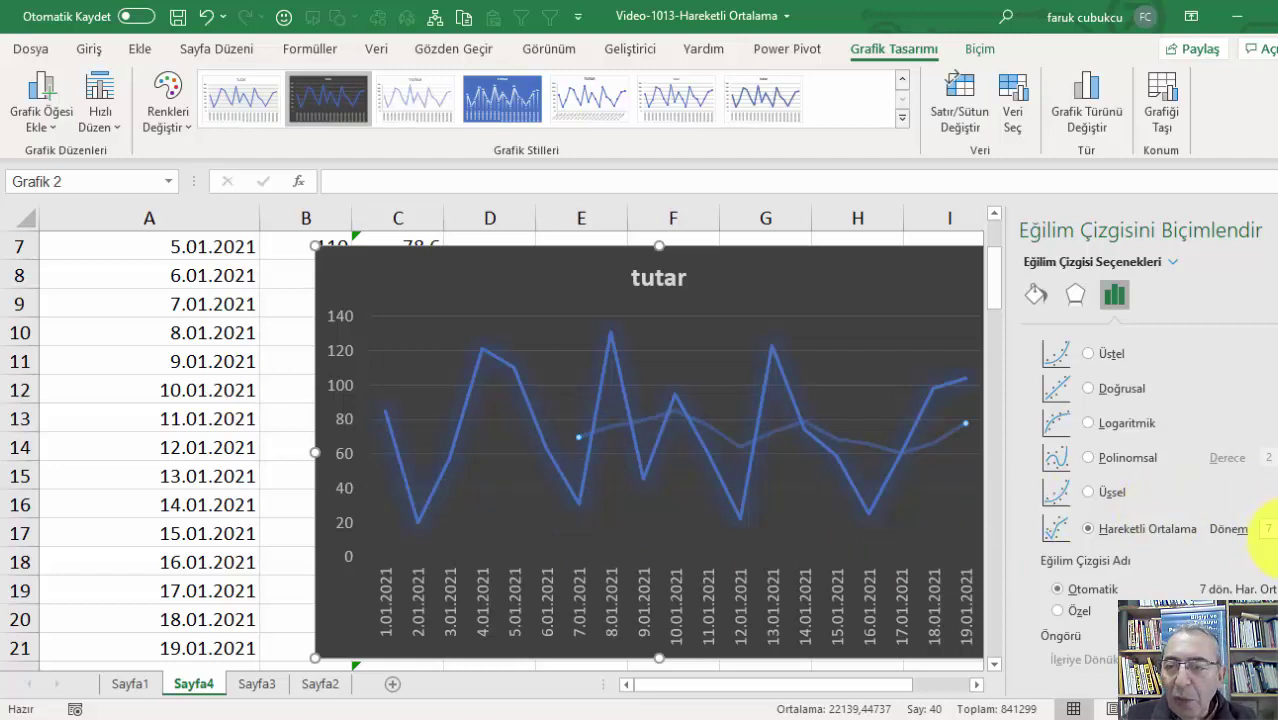
pyautogui.click(1272, 533)
pyautogui.click(1272, 533)
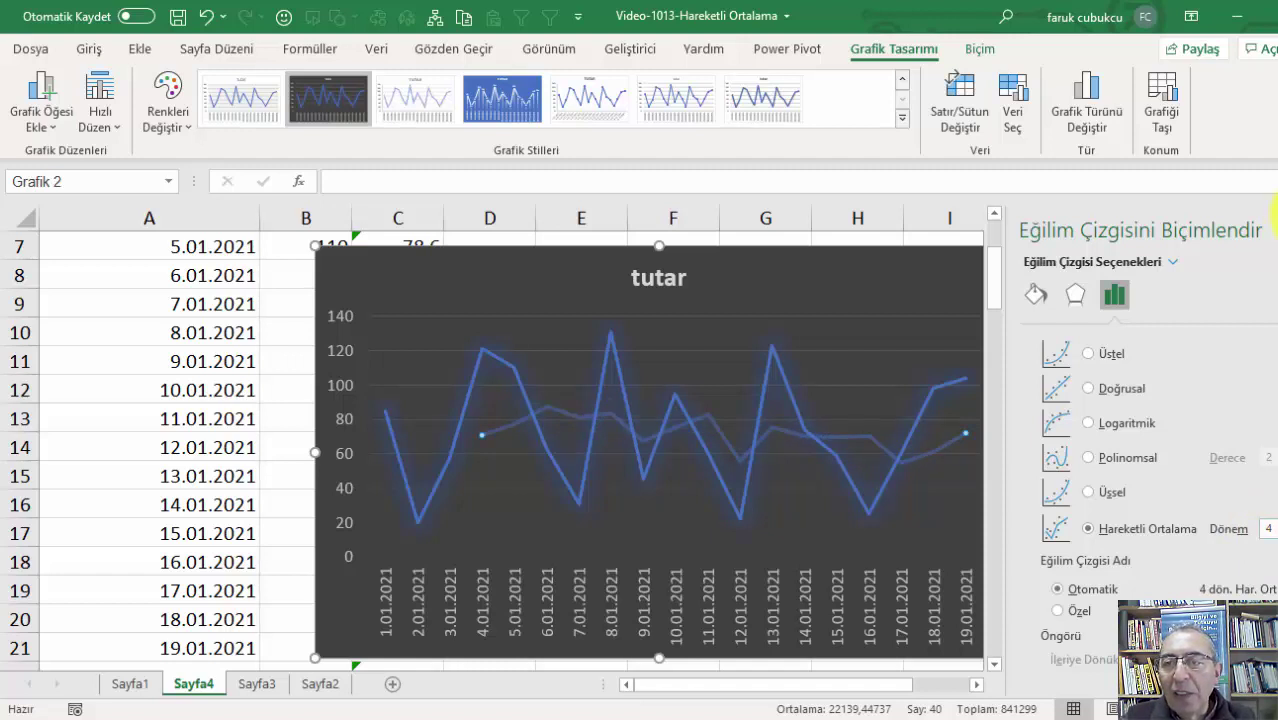
pyautogui.click(1268, 231)
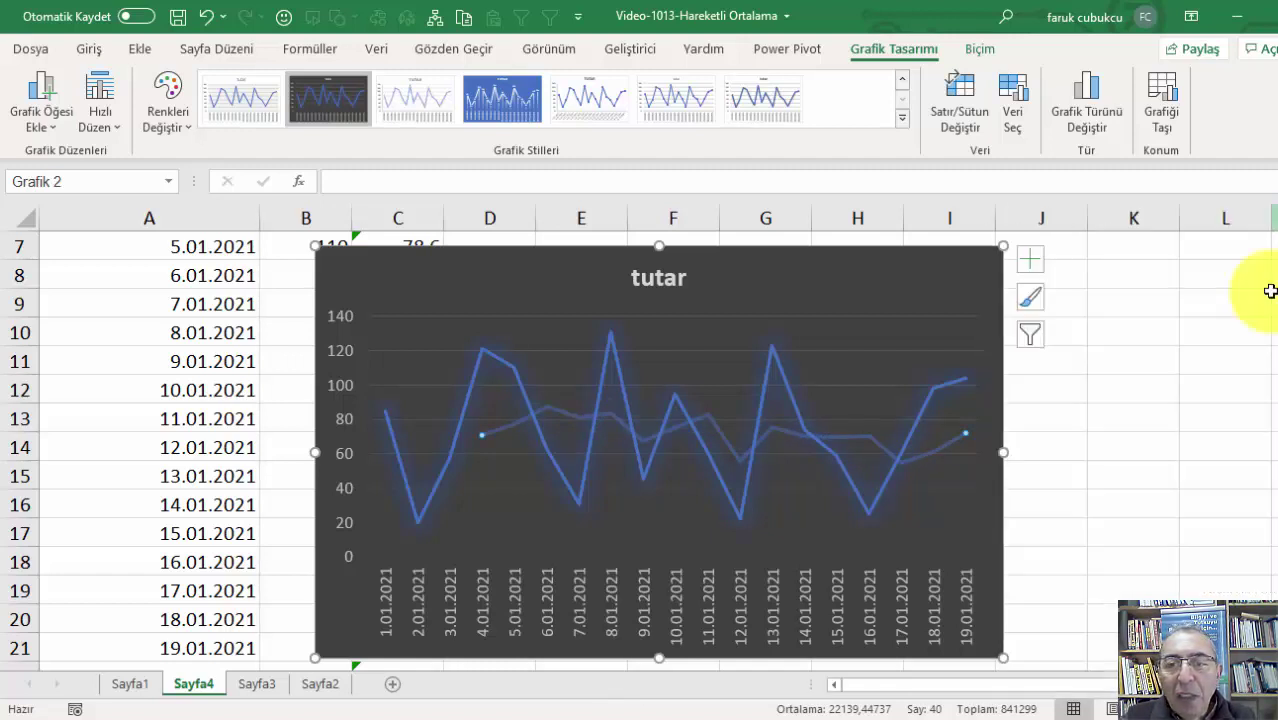
# Set the moving-average trendline's outline colour to yellow
pyautogui.click(920, 455)
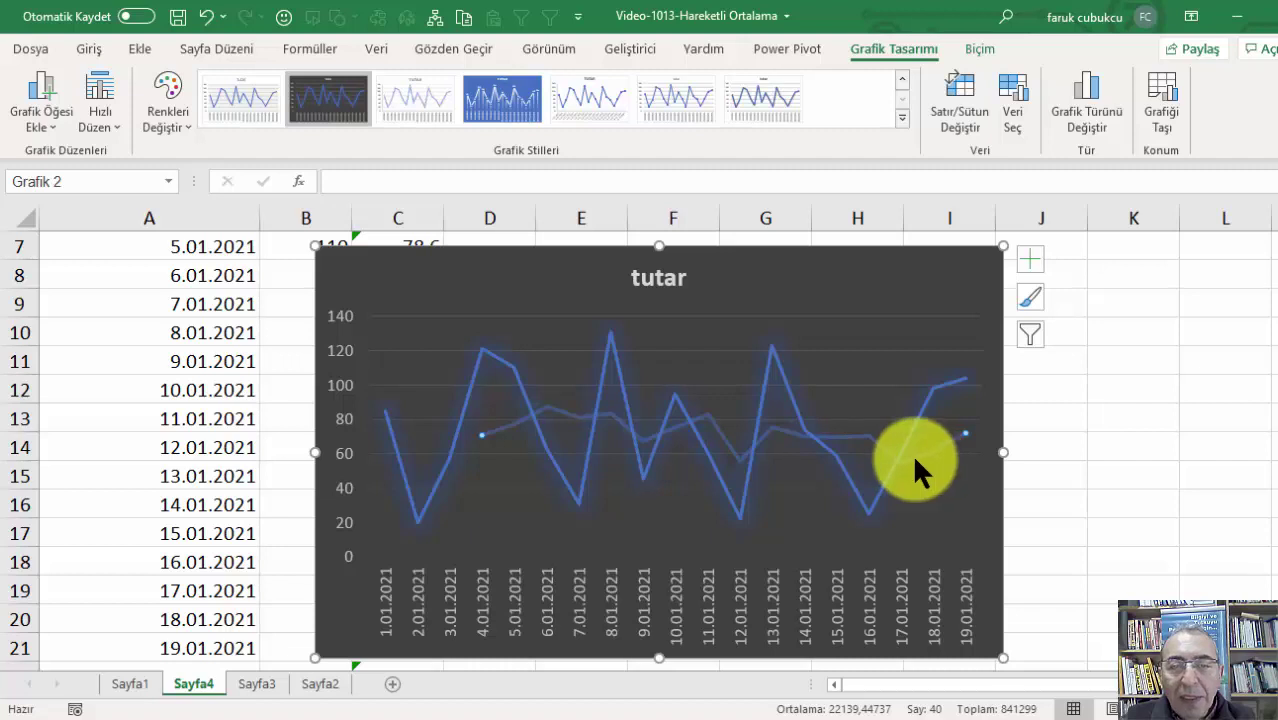
pyautogui.click(911, 456)
pyautogui.rightClick(911, 453)
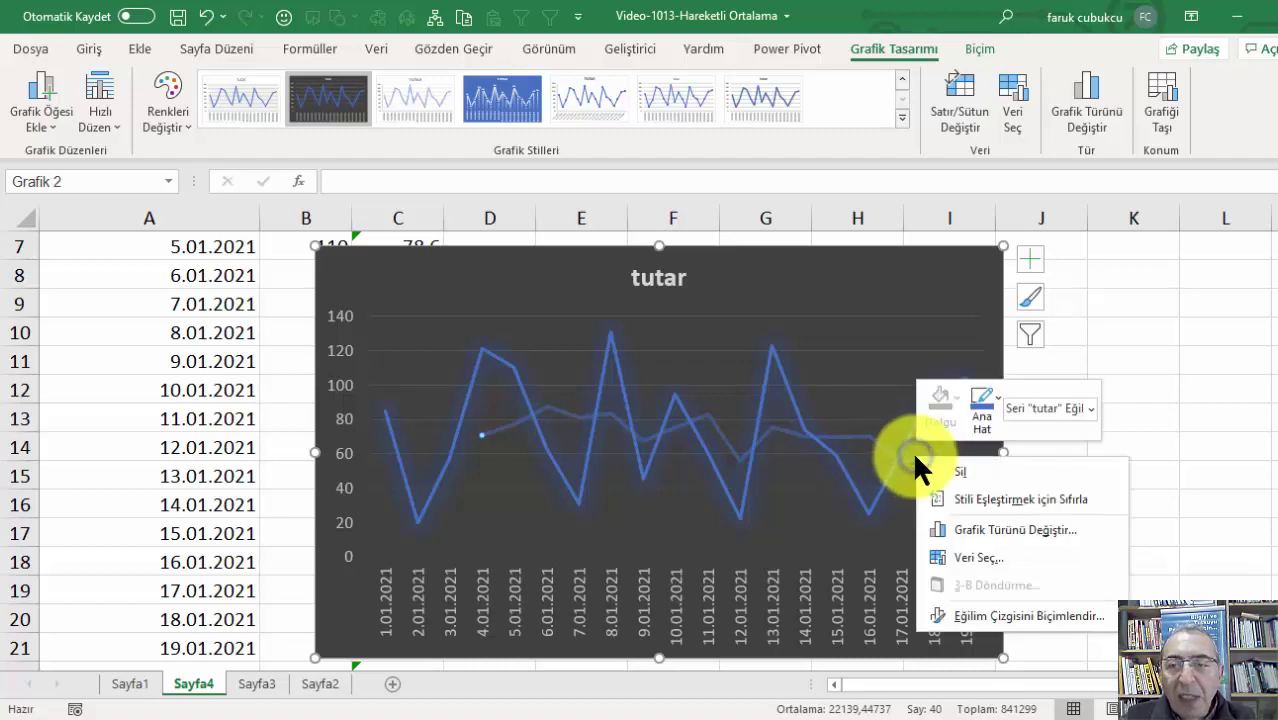
pyautogui.click(994, 391)
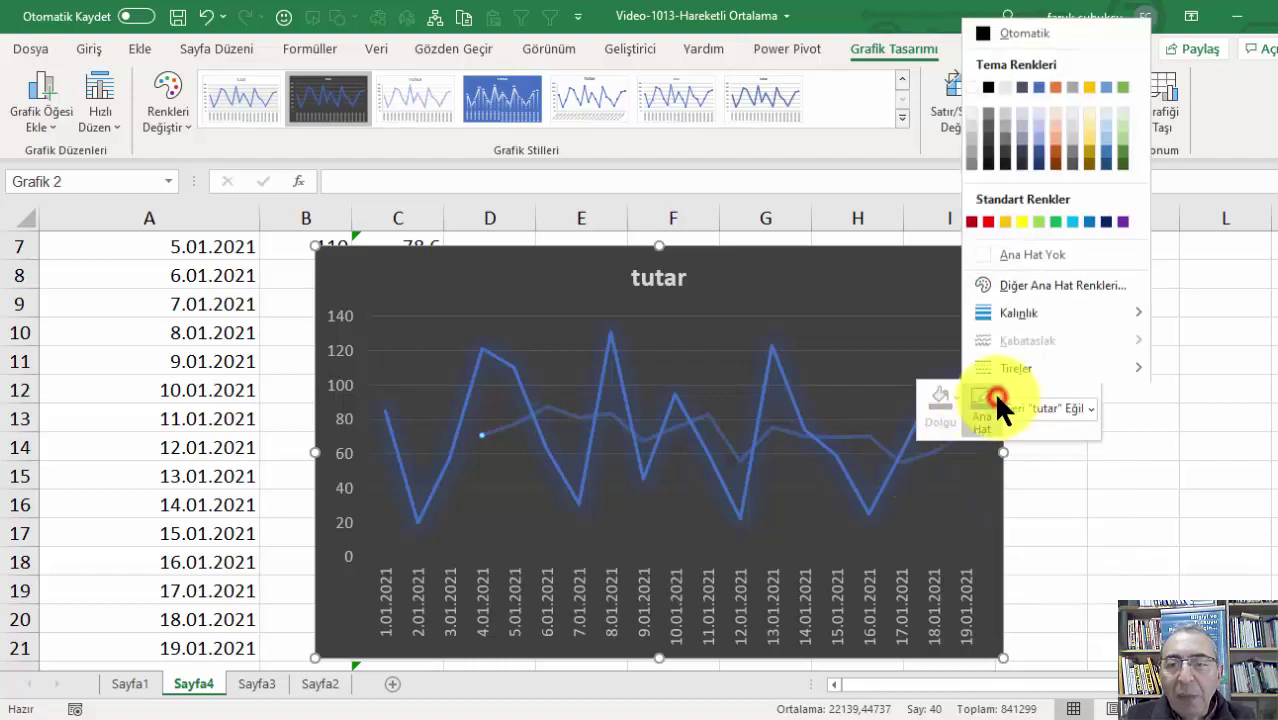
pyautogui.click(999, 220)
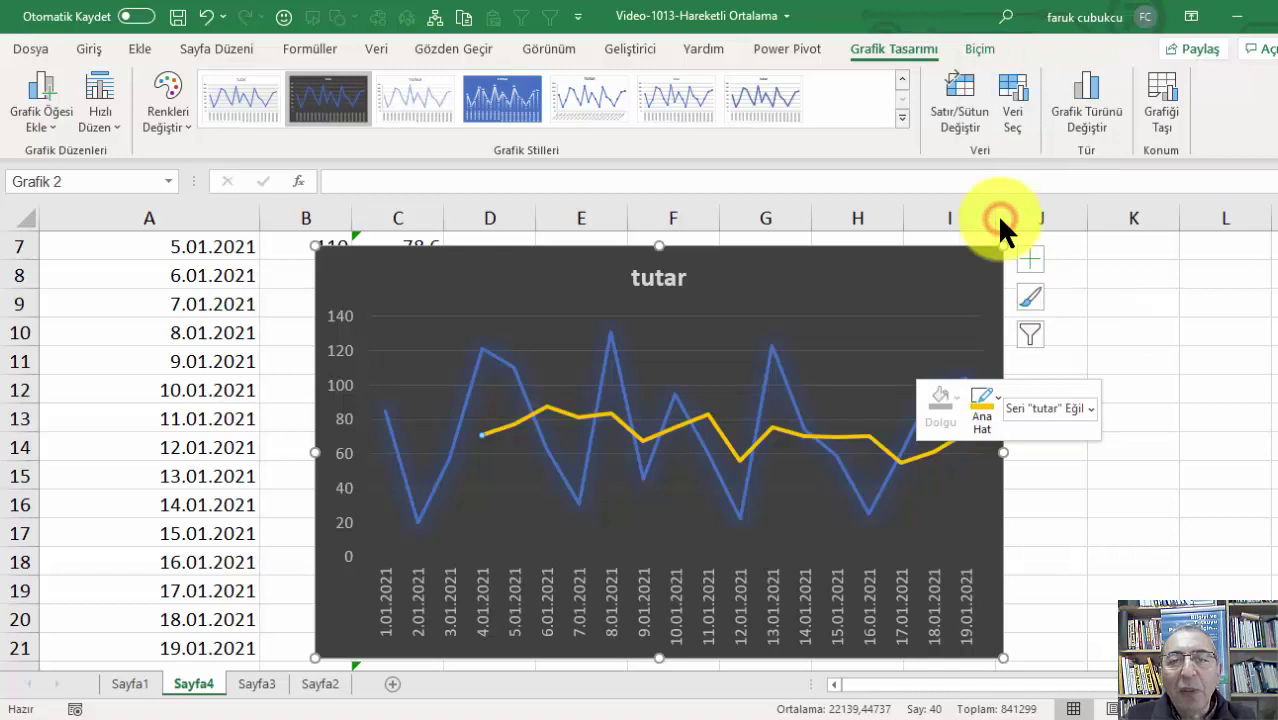
pyautogui.click(876, 287)
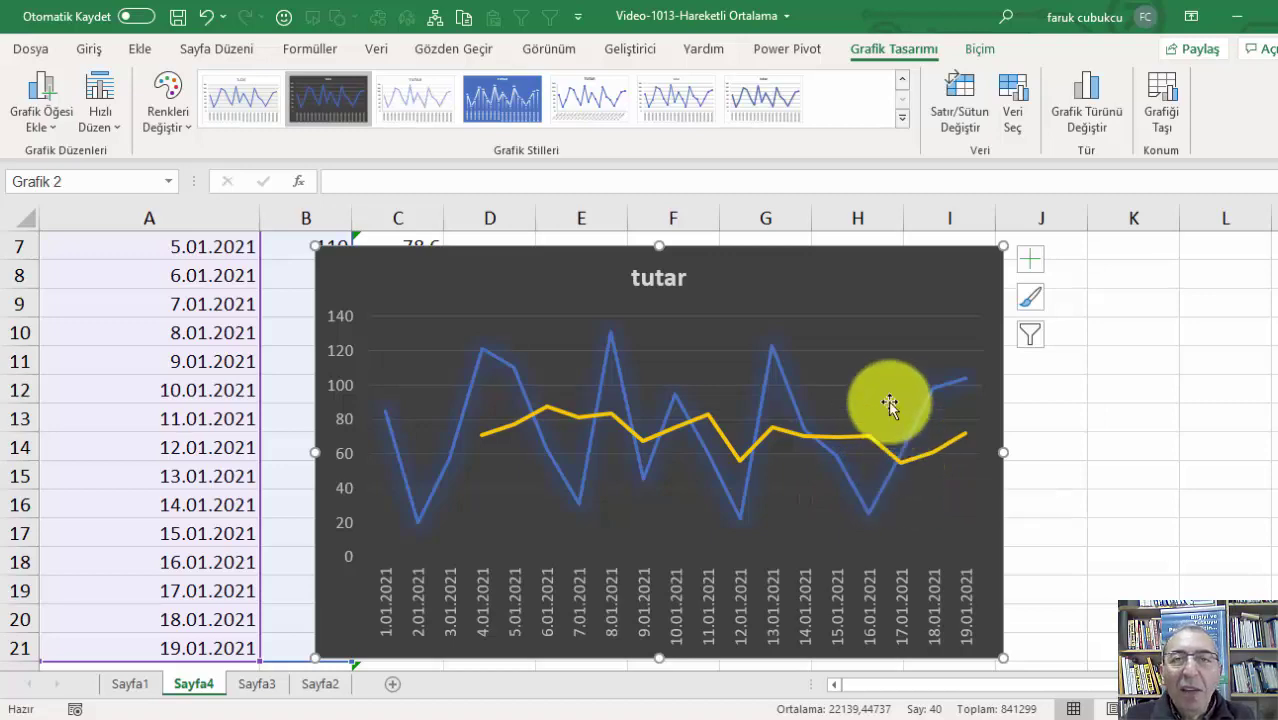
# Switch the chart to the blue style with value labels
pyautogui.scroll(-1, 842, 377)
pyautogui.scroll(1, 842, 377)
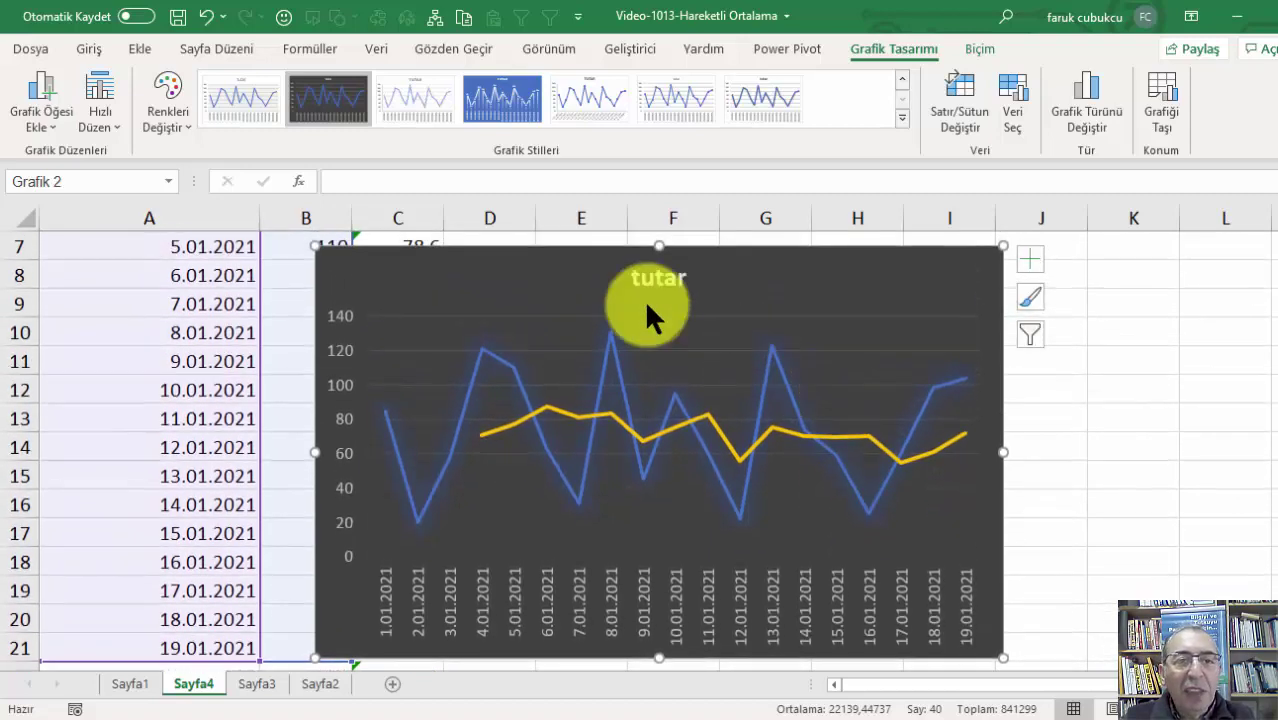
pyautogui.click(311, 95)
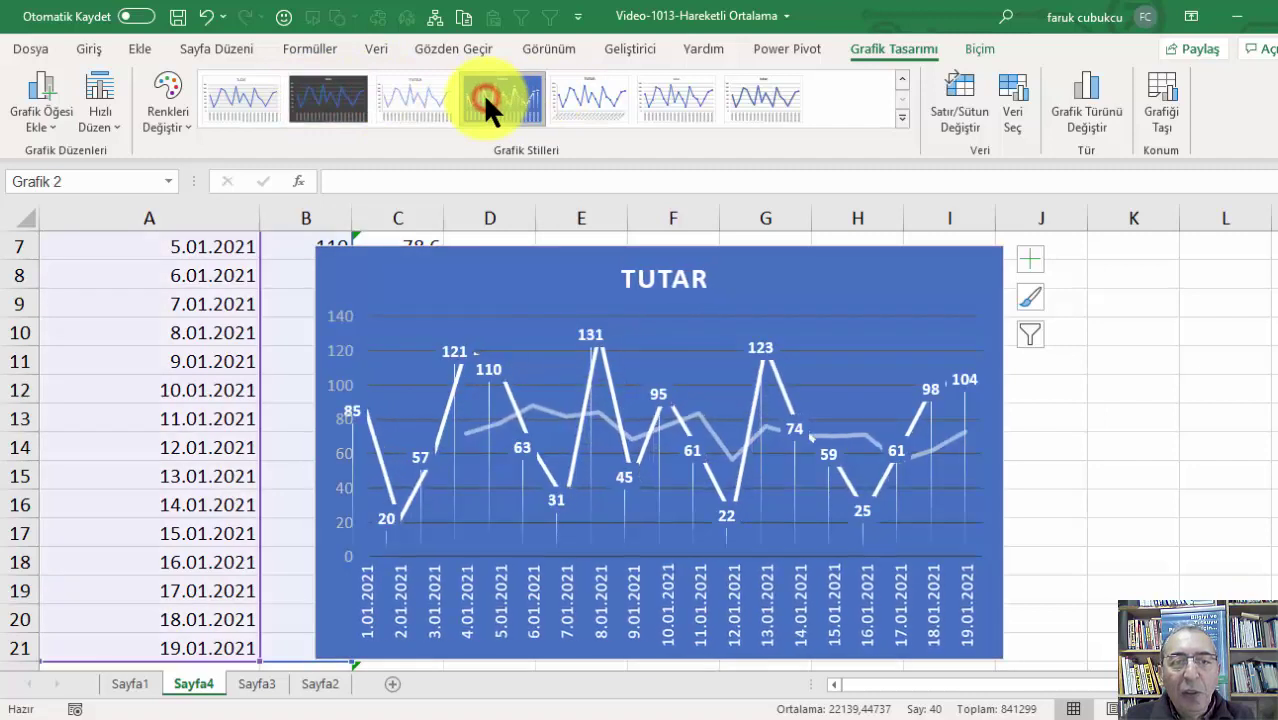
pyautogui.click(488, 93)
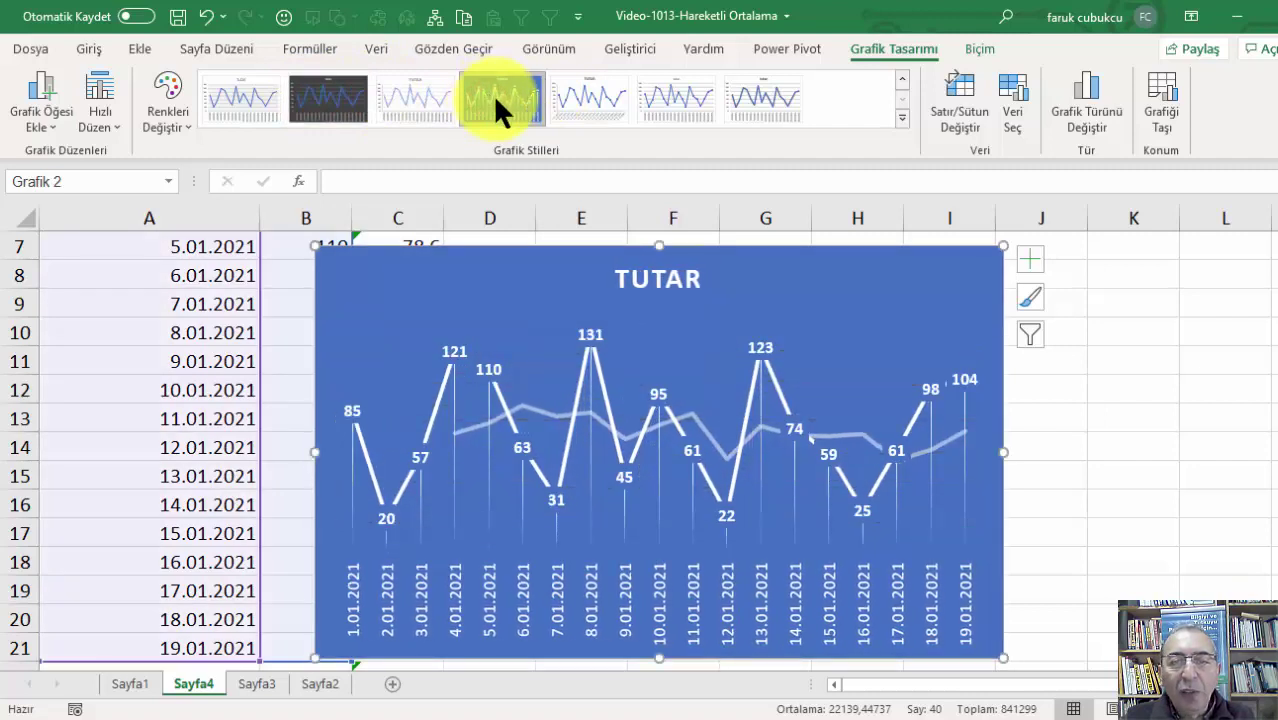
# Recolour the moving-average trendline outline gold
pyautogui.click(940, 441)
pyautogui.rightClick(939, 436)
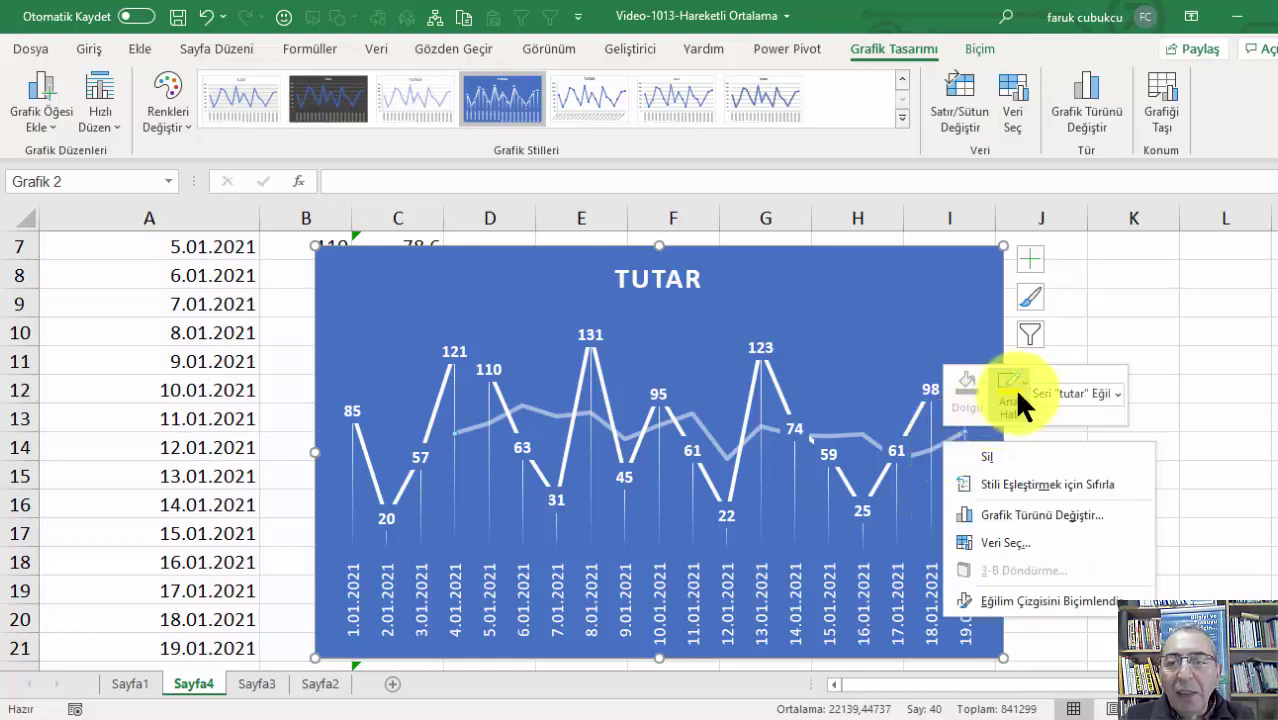
pyautogui.click(1013, 390)
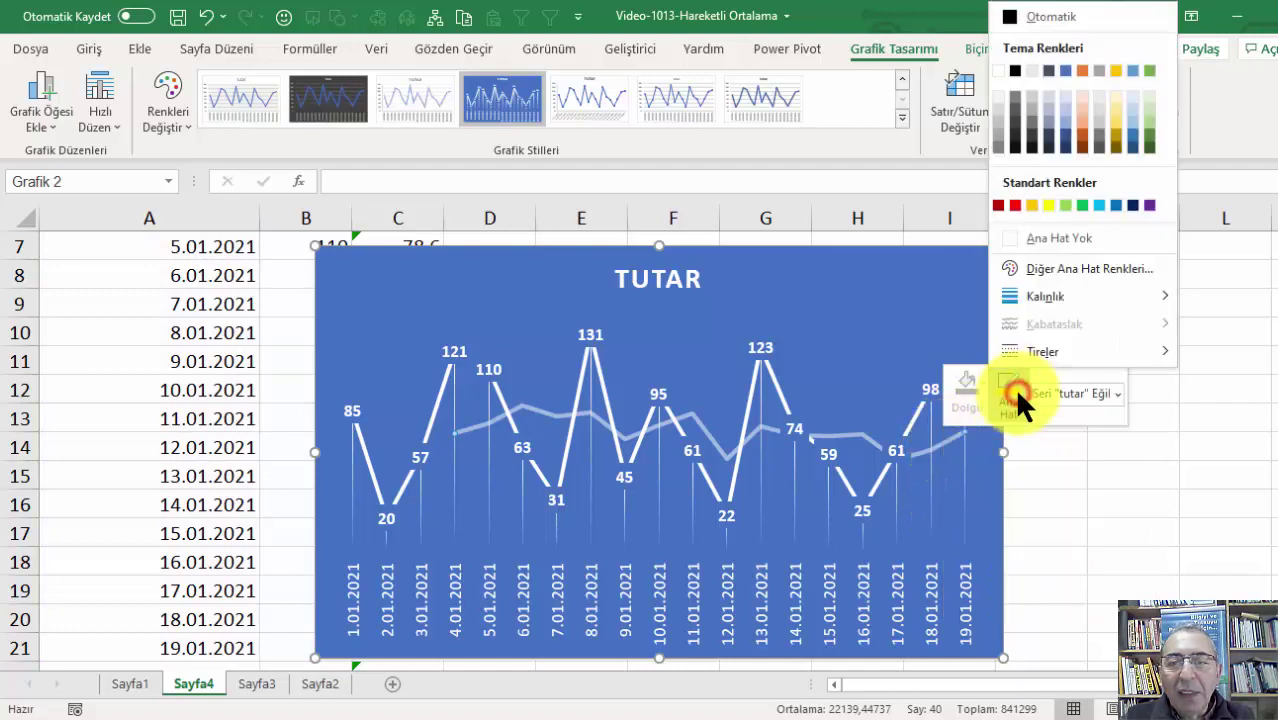
pyautogui.click(1029, 205)
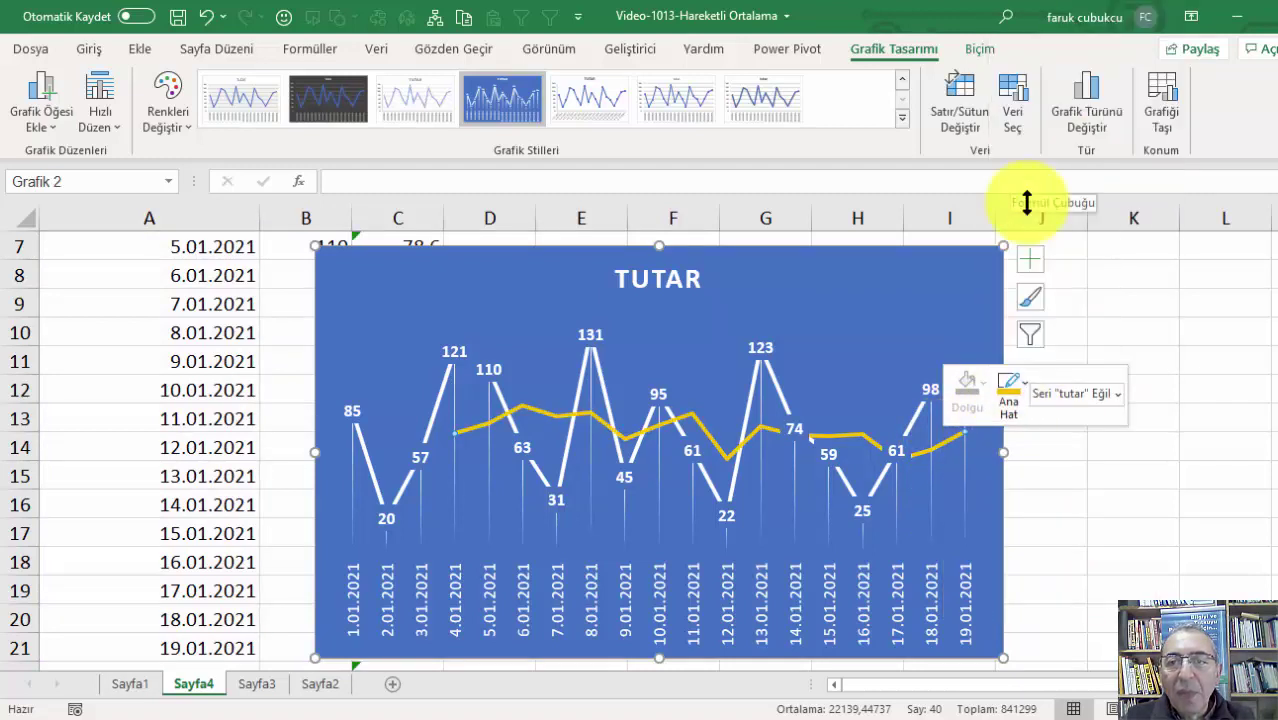
pyautogui.click(951, 294)
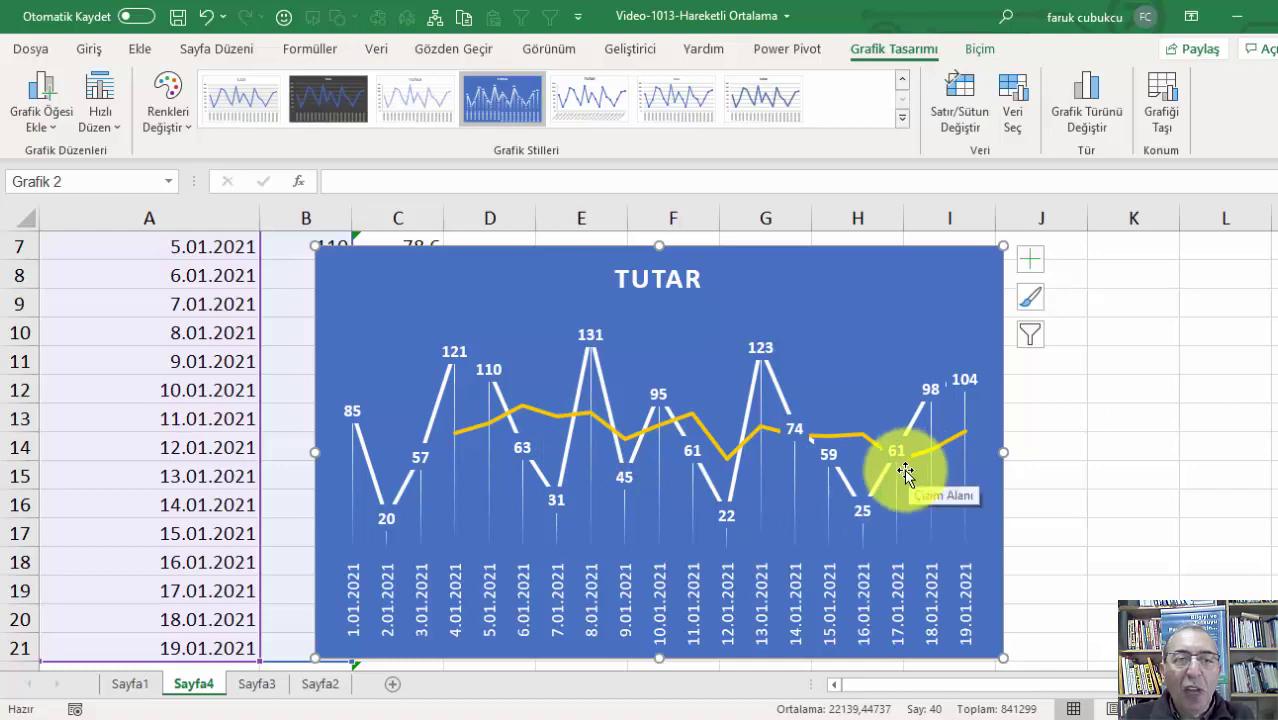
# Drag the chart right and up, clear of the tutar and har ort columns
pyautogui.scroll(1, 903, 473)
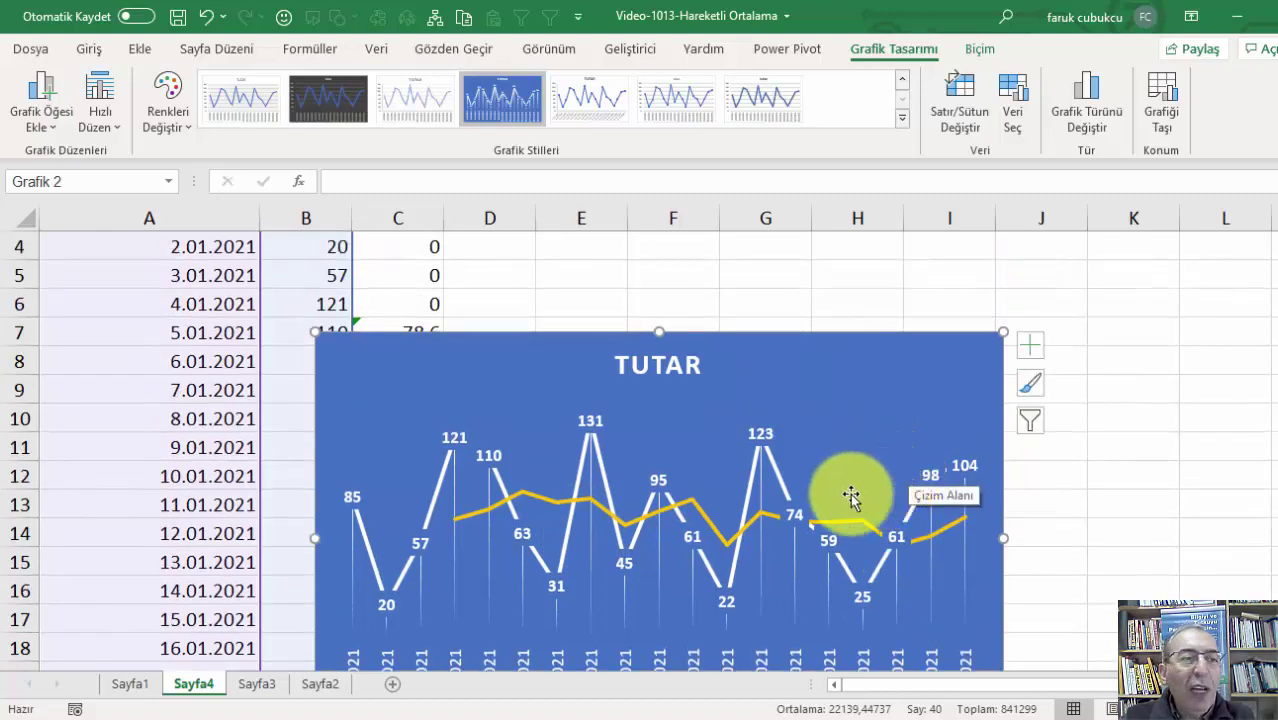
pyautogui.moveTo(809, 391); pyautogui.dragTo(1015, 316)
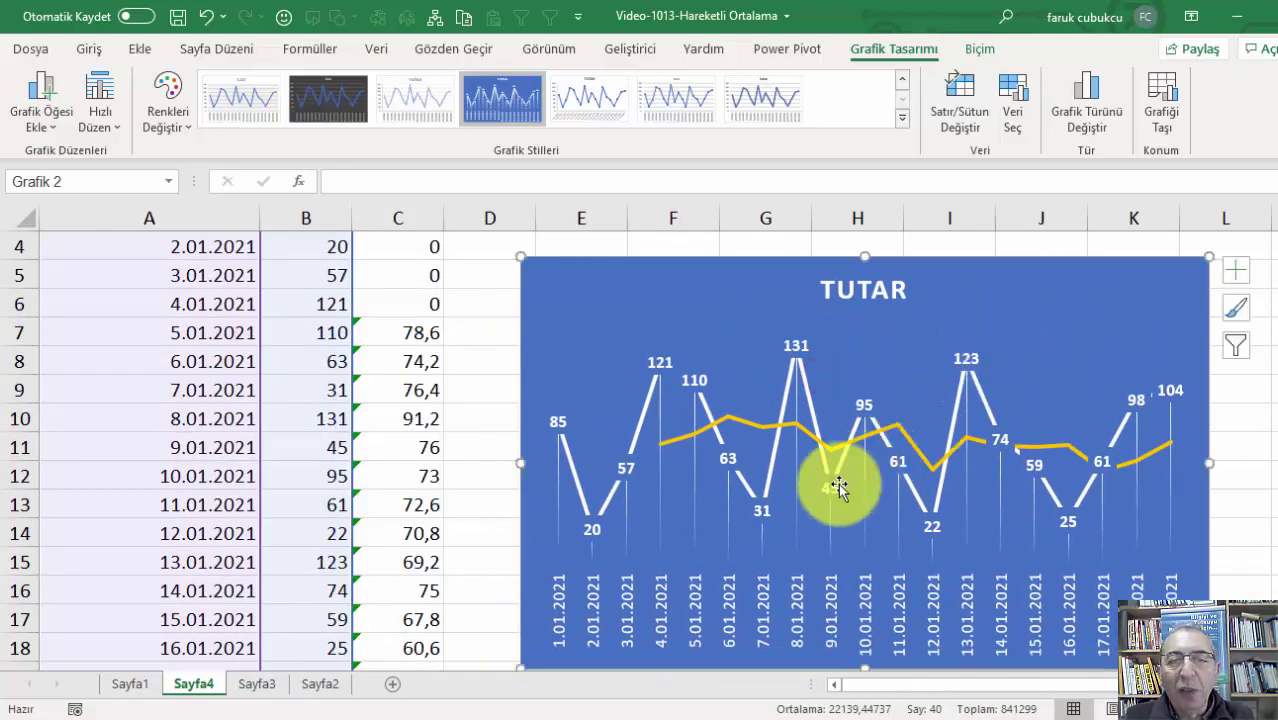
pyautogui.scroll(1, 456, 443)
pyautogui.click(308, 323)
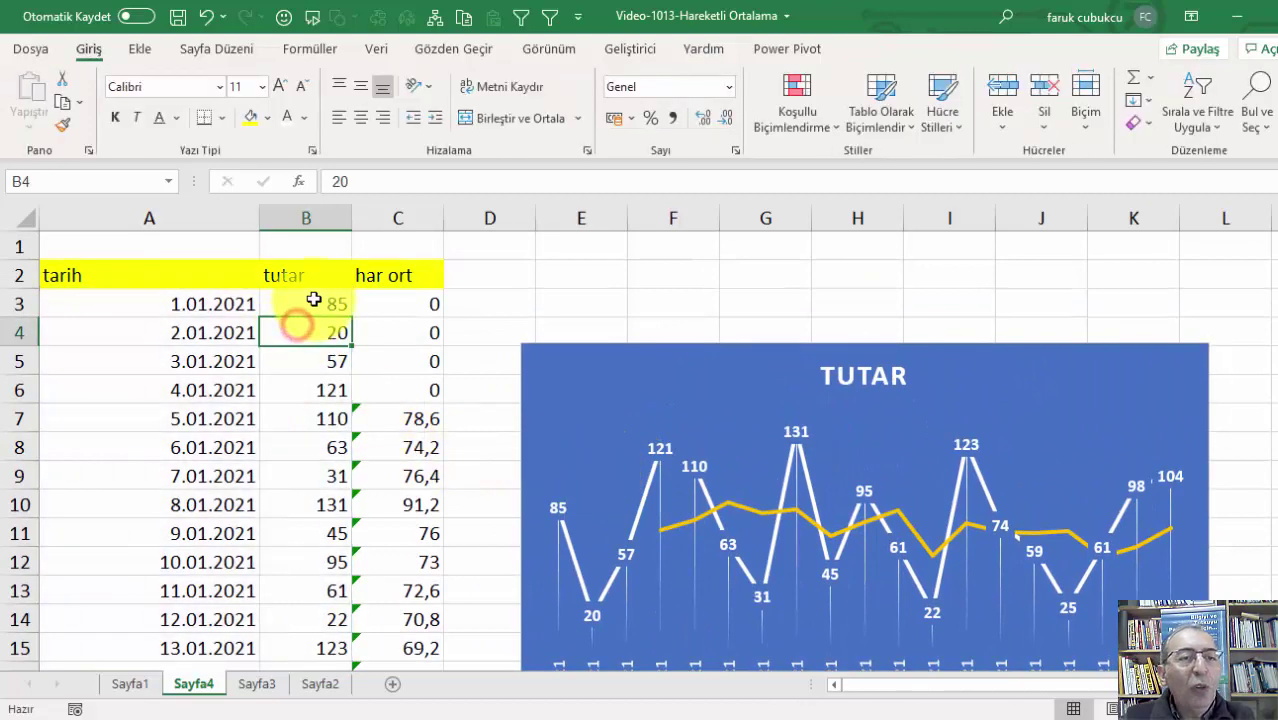
# Inspect C7's formula =ORTALAMA(B3:B7) without changing it
pyautogui.click(312, 300)
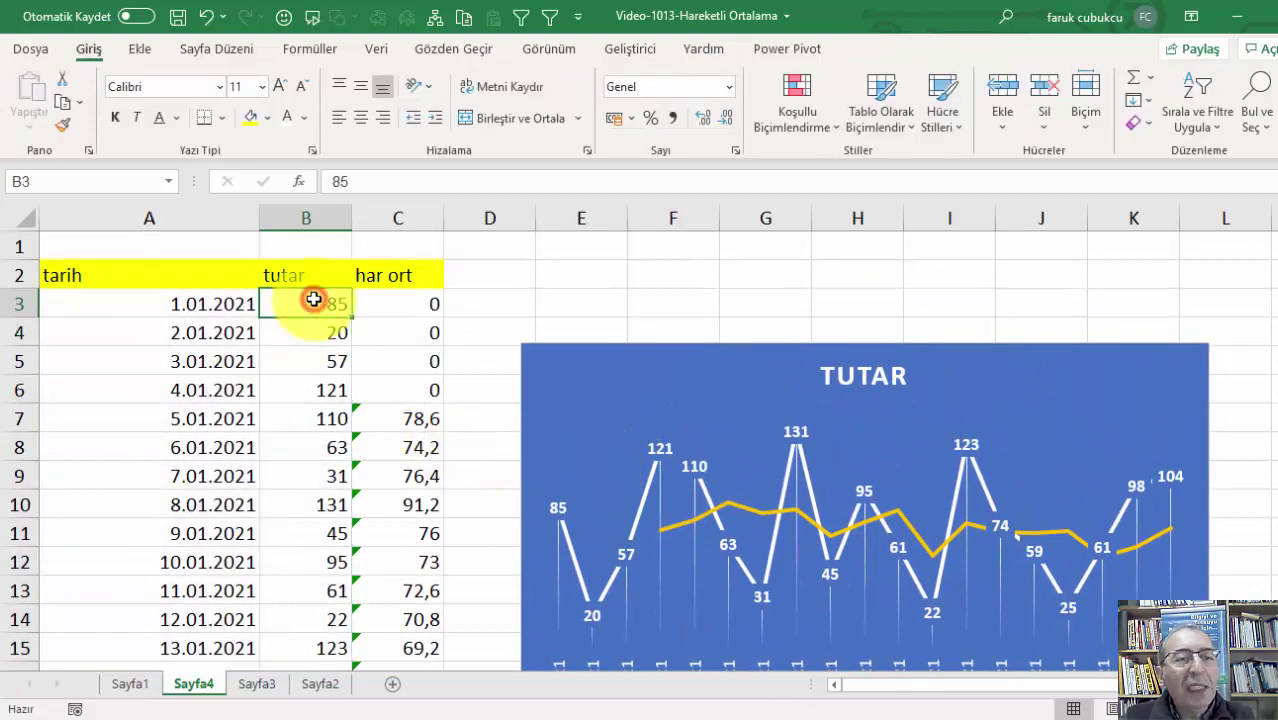
pyautogui.click(407, 428)
pyautogui.doubleClick(395, 418)
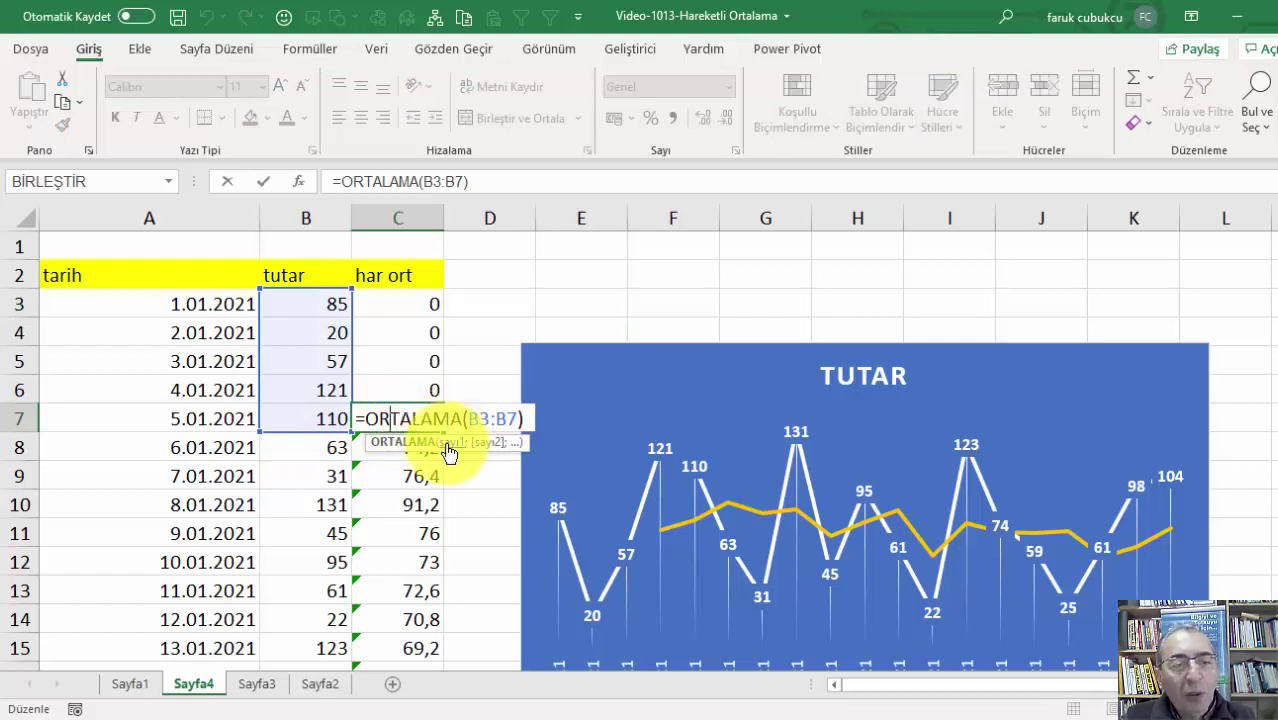
pyautogui.press('Escape')
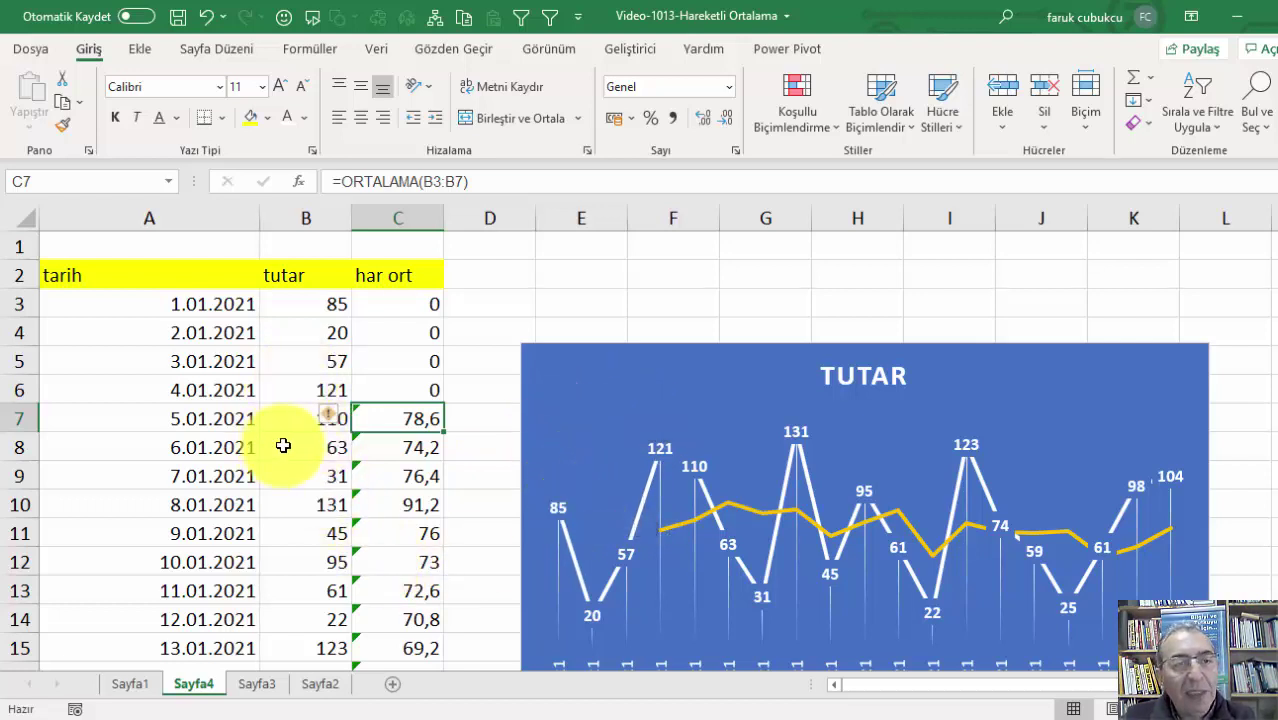
pyautogui.click(224, 307)
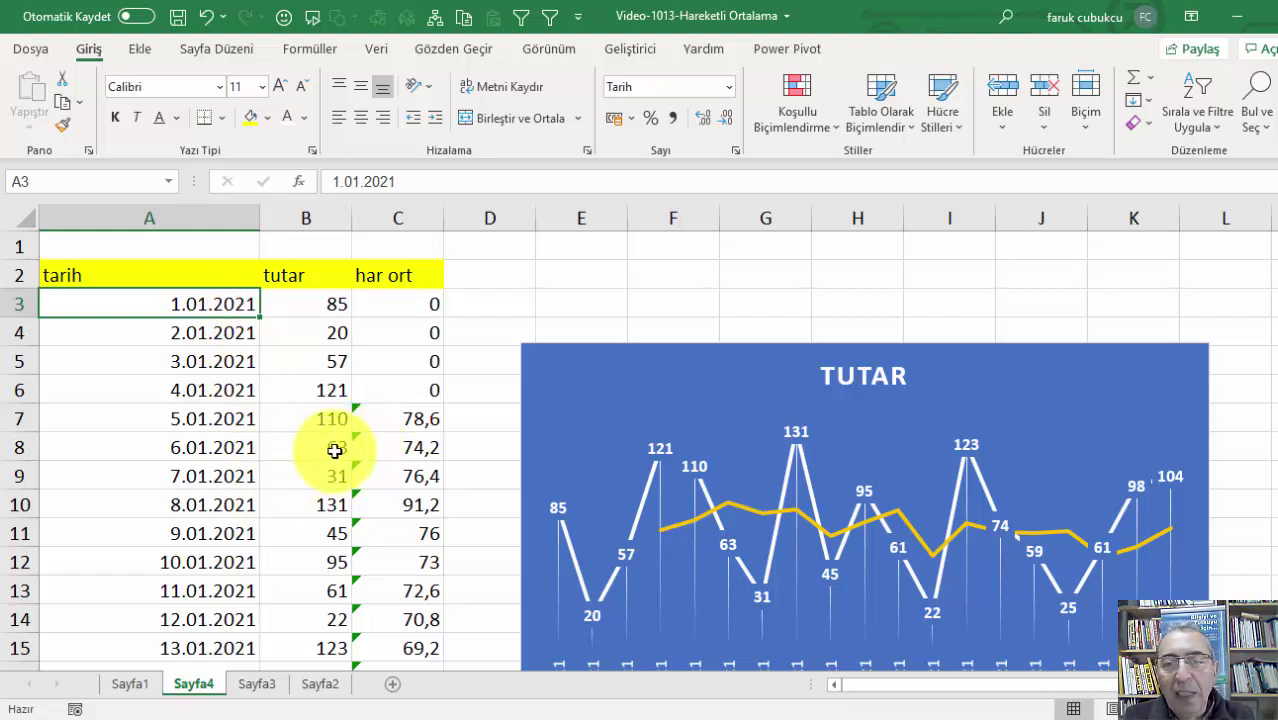
# Move the chart up level with the table's header row
pyautogui.click(687, 522)
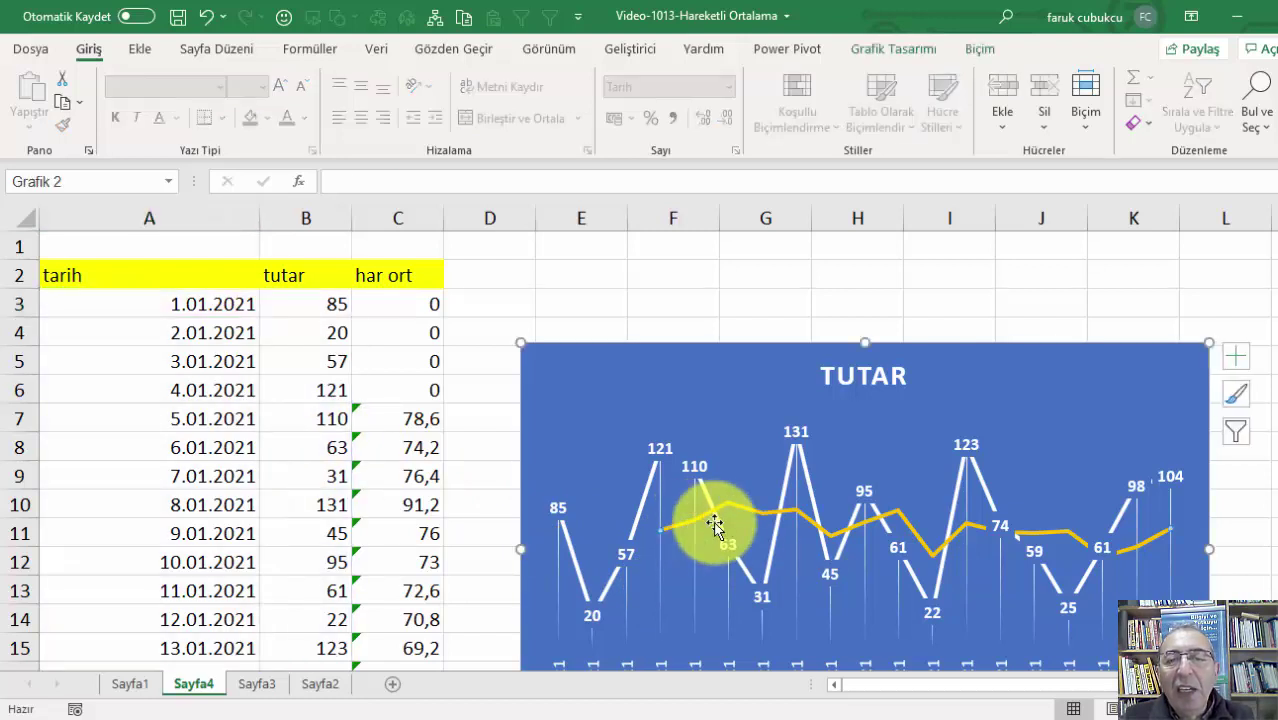
pyautogui.moveTo(703, 371)
pyautogui.mouseDown()
pyautogui.moveTo(673, 298)
pyautogui.moveTo(640, 277)
pyautogui.mouseUp()
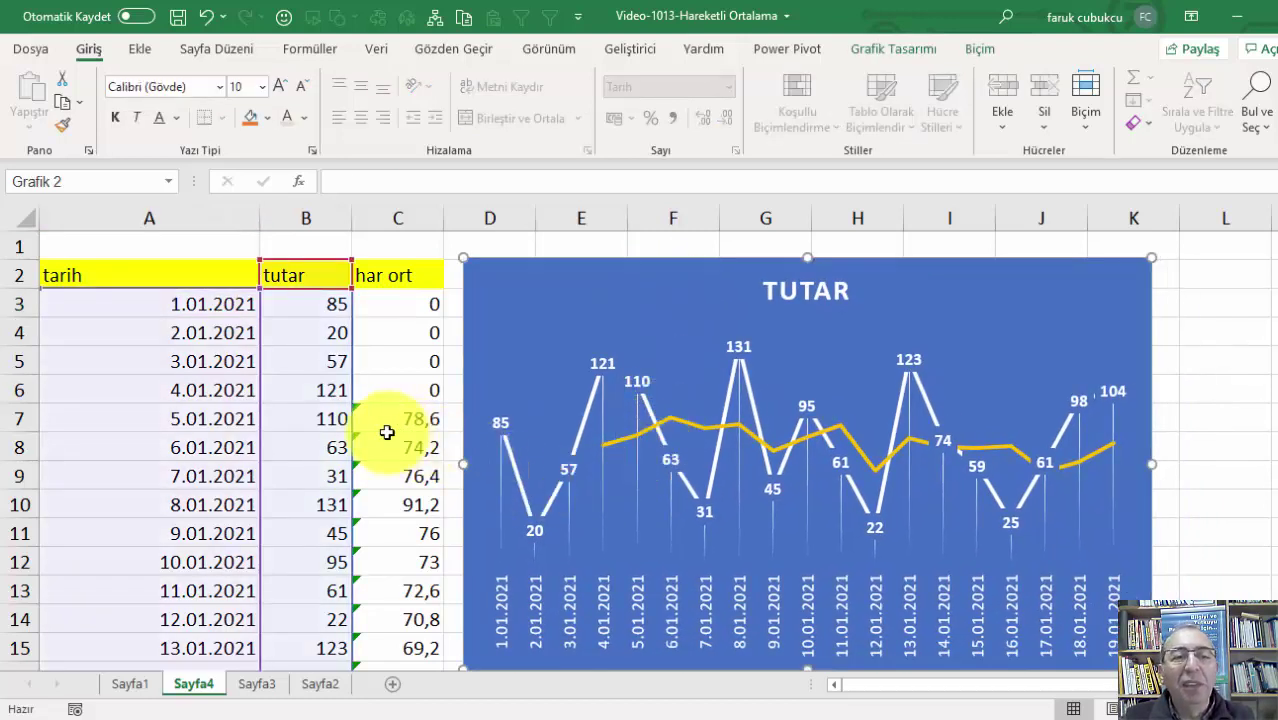
pyautogui.click(387, 432)
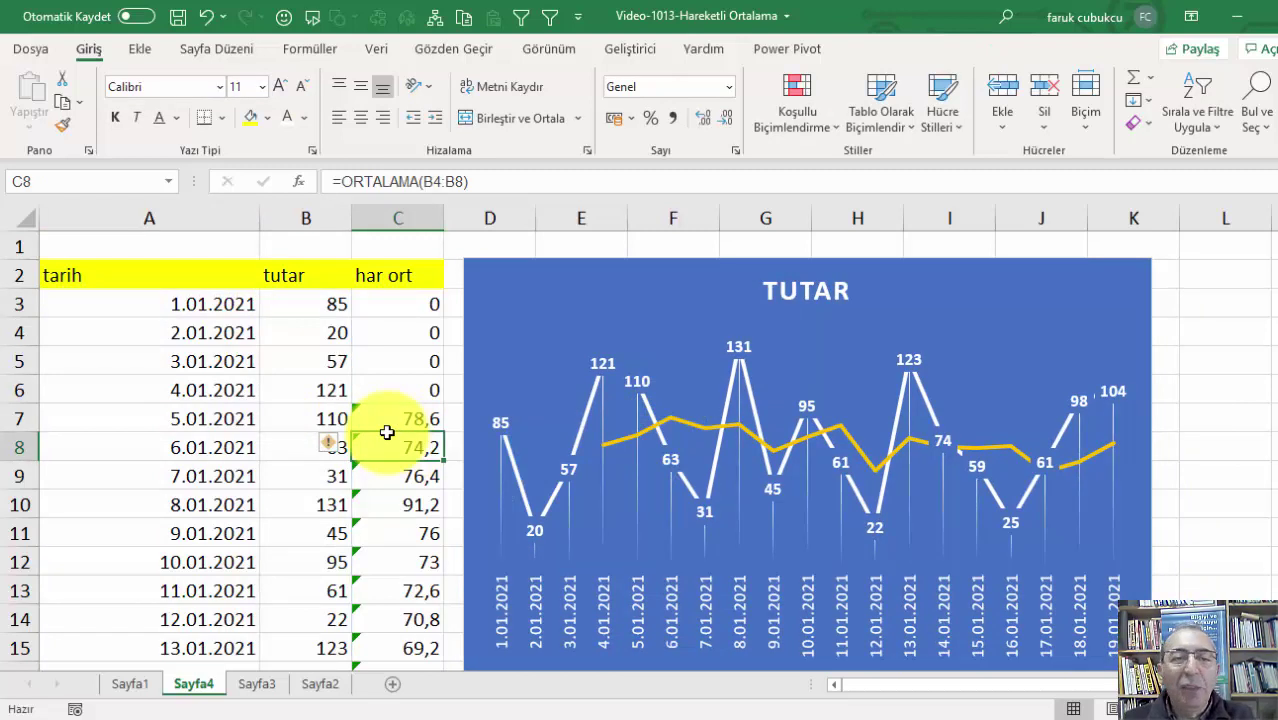